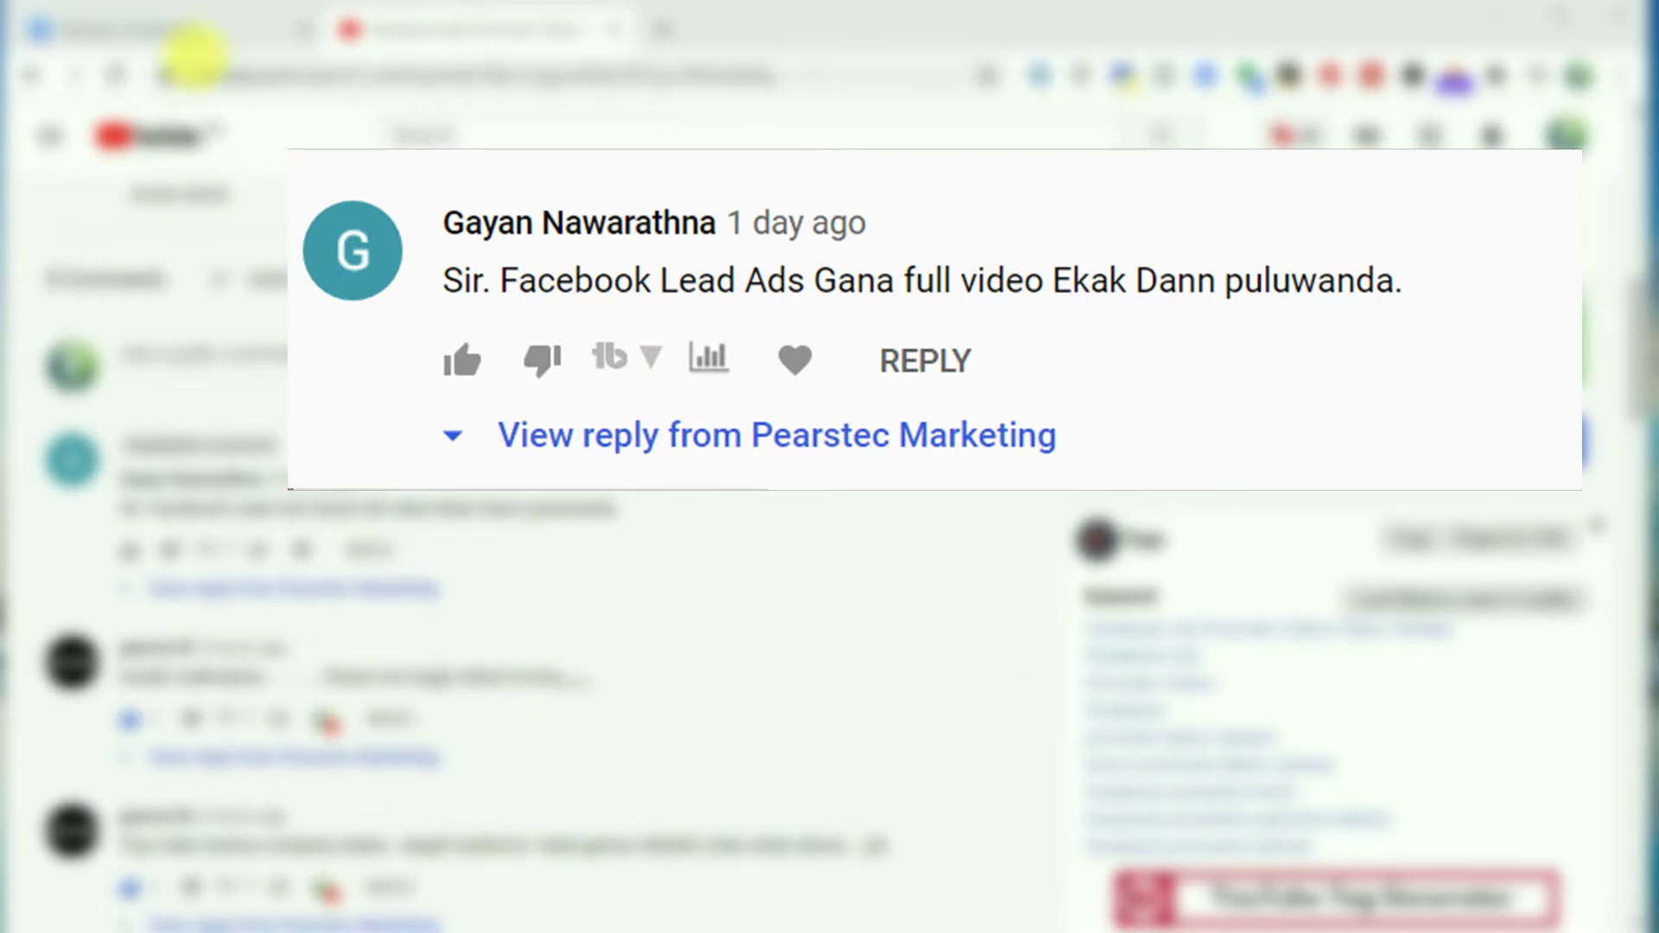
Step: Switch to the Pearstec Facebook page's Ad Centre and view its saved audiences
{"action": "left_click", "coordinate": [185, 34]}
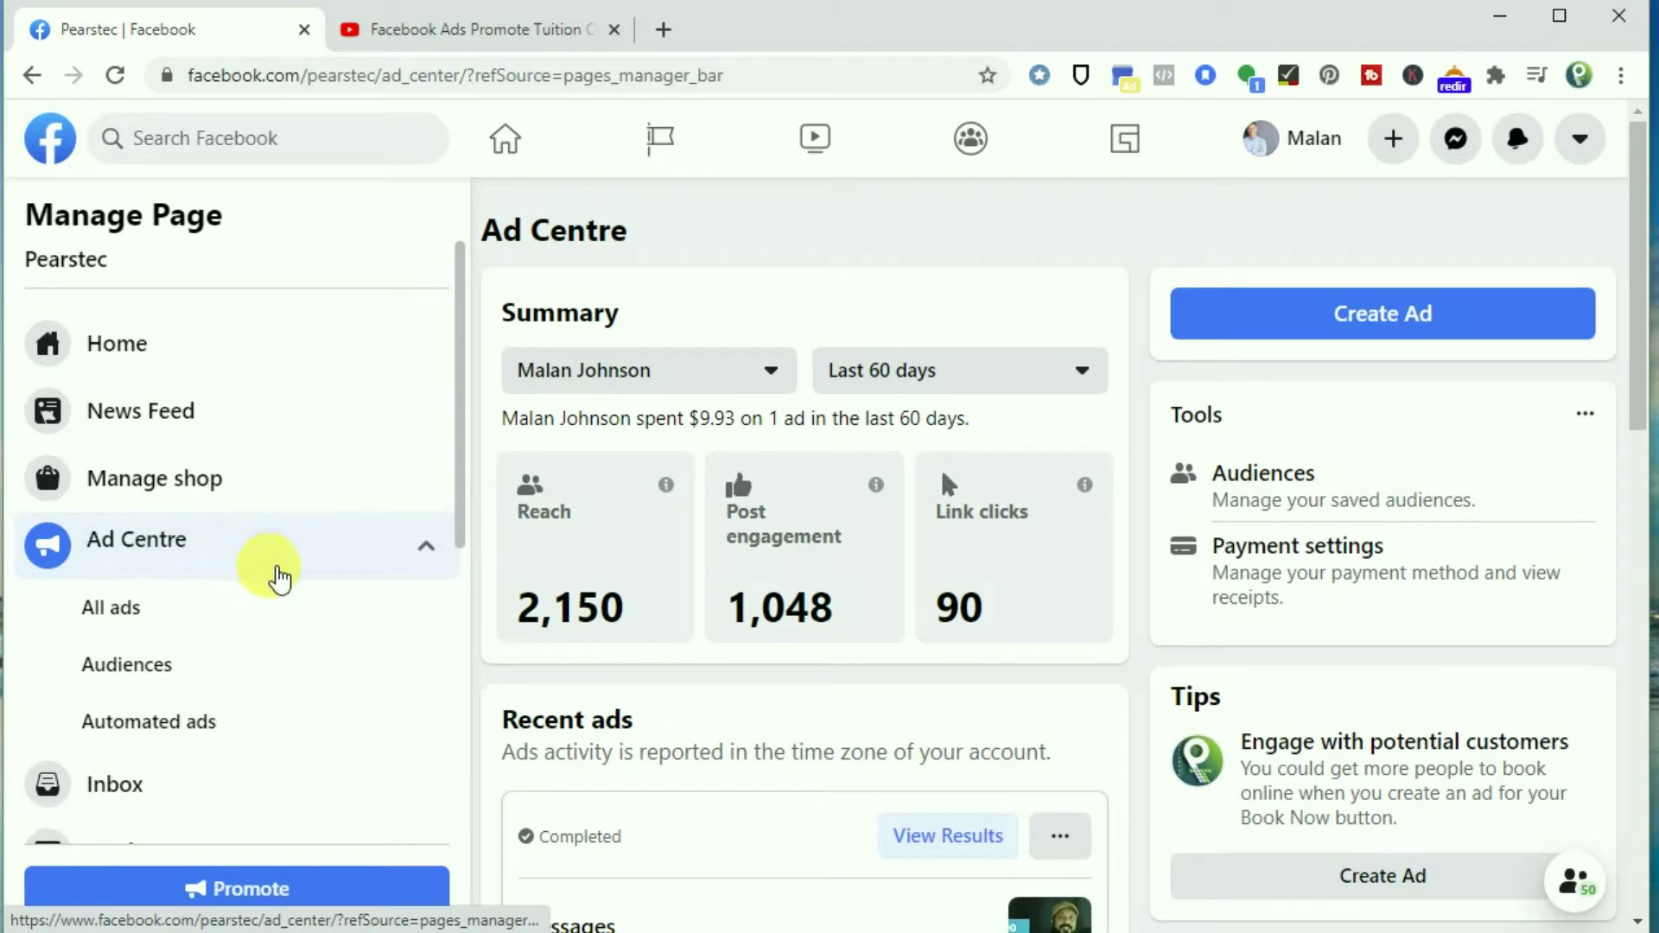
{"action": "scroll", "coordinate": [288, 626], "scroll_direction": "down", "scroll_amount": 4}
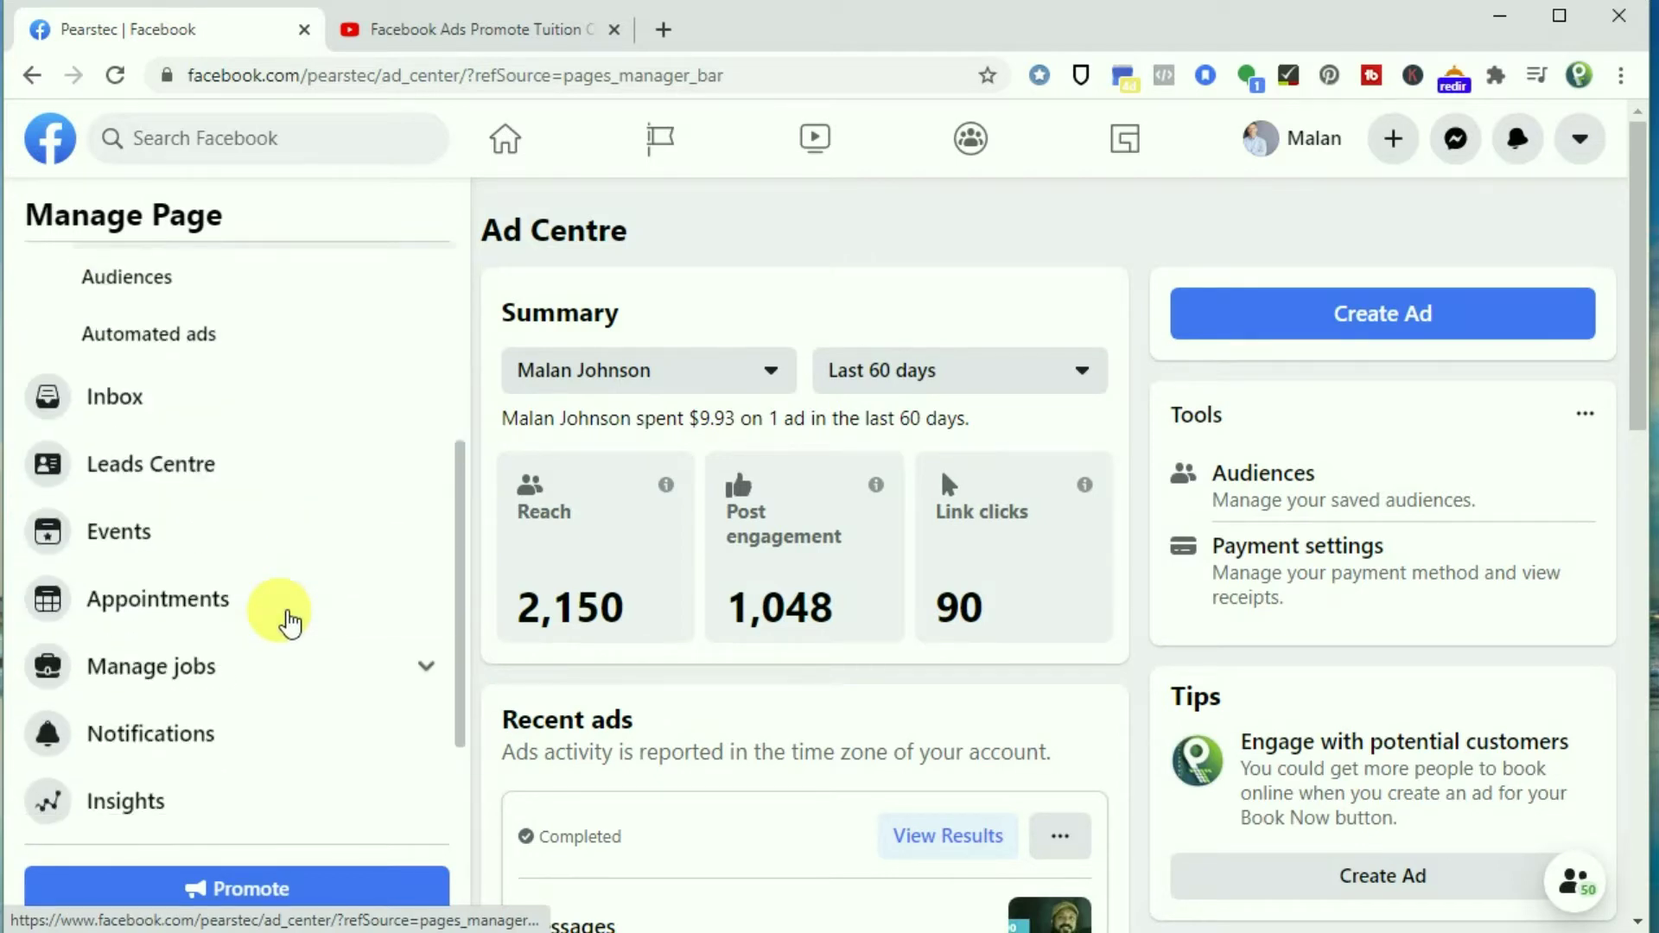
{"action": "scroll", "coordinate": [292, 629], "scroll_direction": "up", "scroll_amount": 2}
{"action": "scroll", "coordinate": [259, 629], "scroll_direction": "up", "scroll_amount": 1}
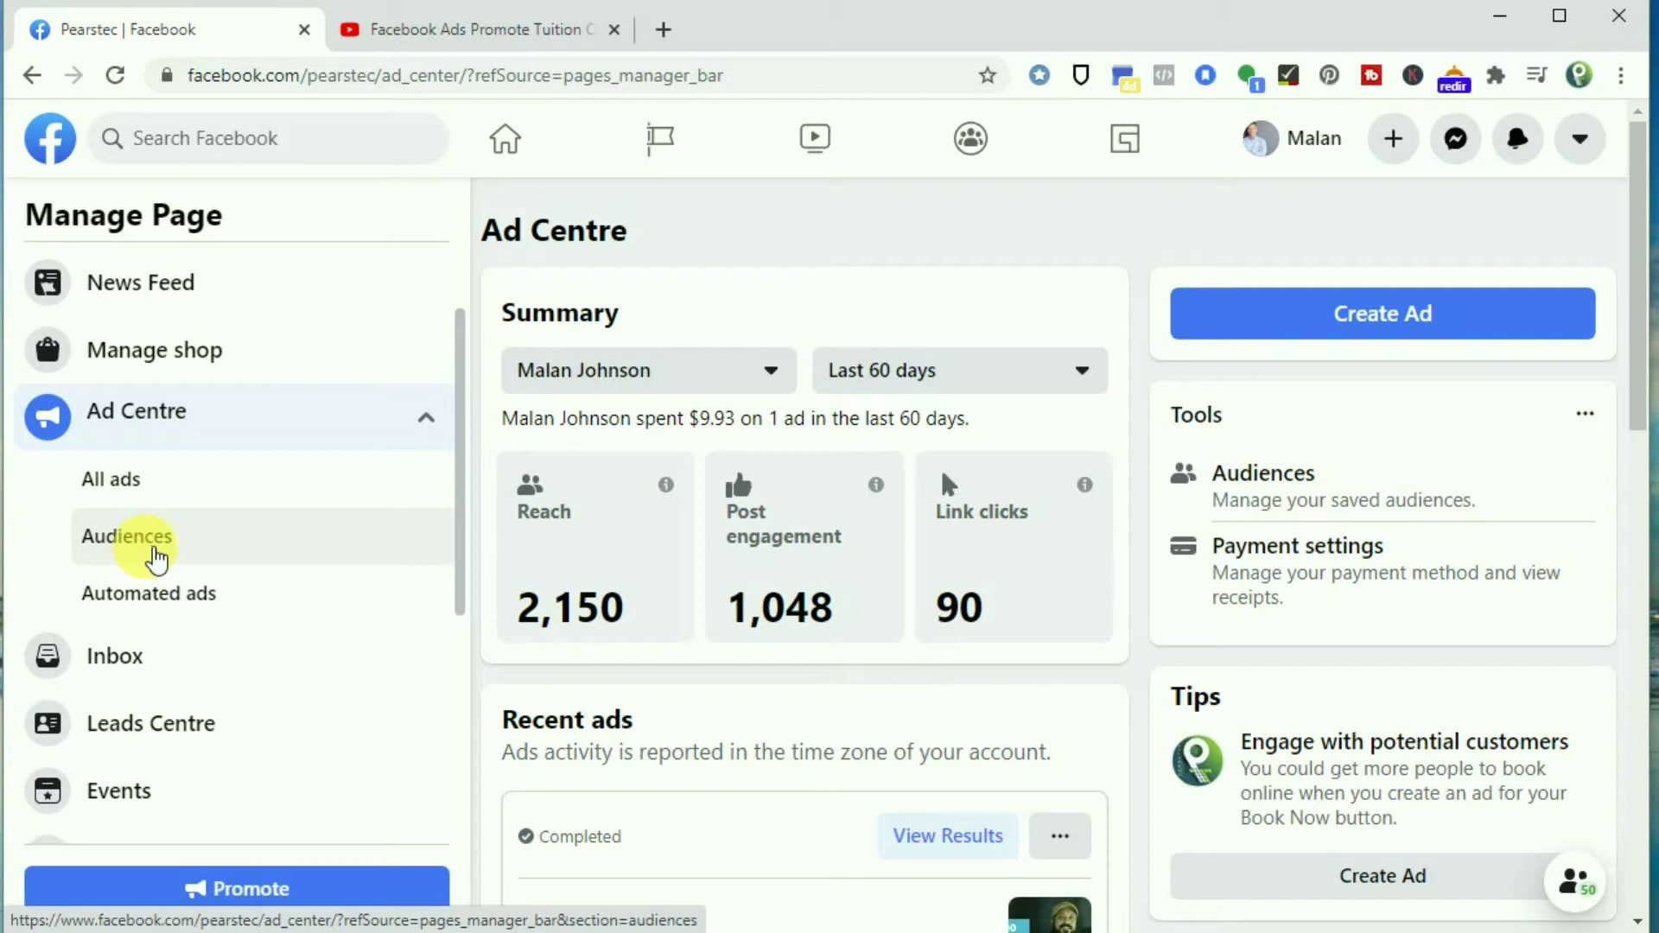
{"action": "left_click", "coordinate": [159, 538]}
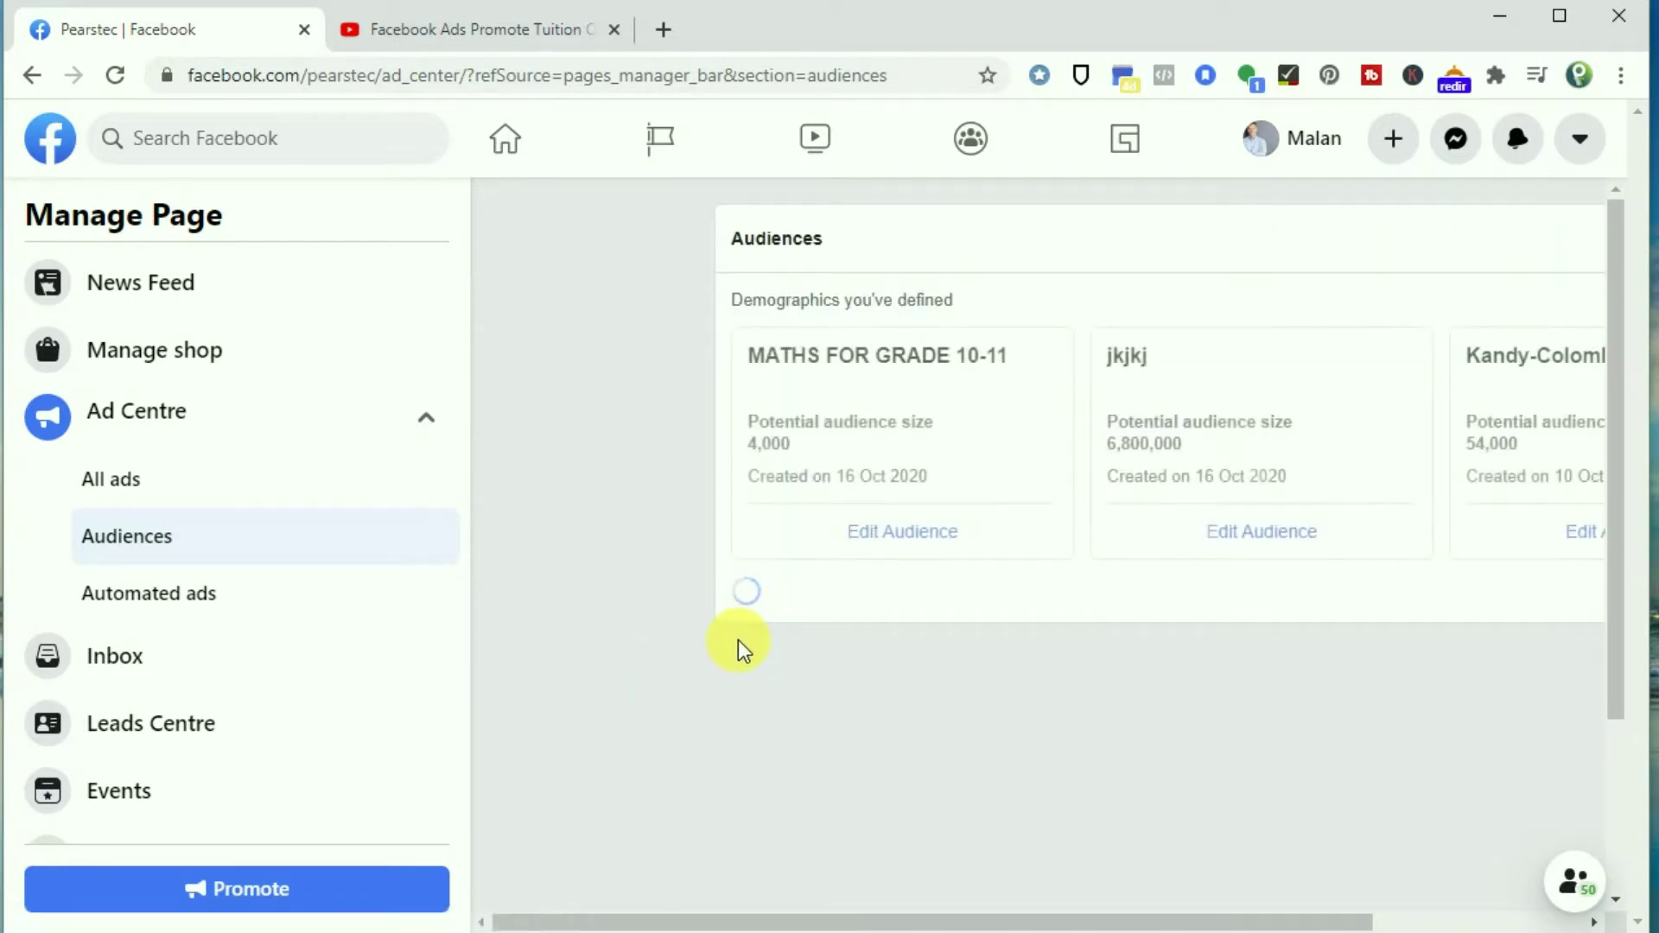
{"action": "left_click_drag", "start_coordinate": [965, 918], "coordinate": [1199, 898]}
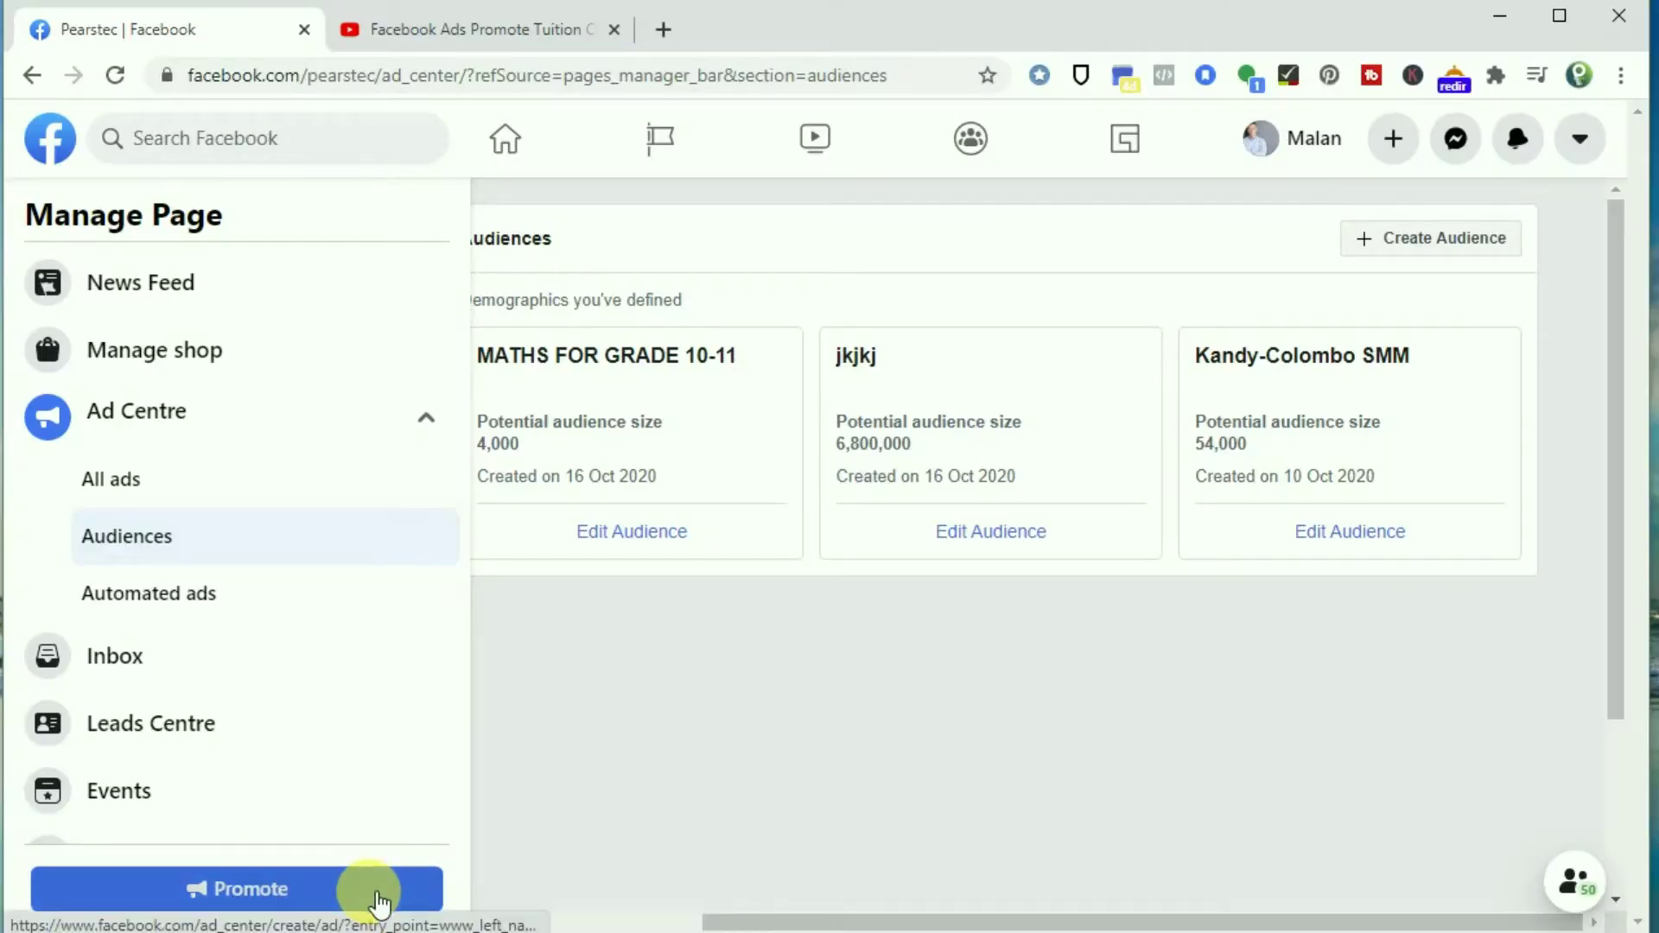
Step: Start a new promotion for the page with the goal "Get more leads"
{"action": "left_click", "coordinate": [379, 903]}
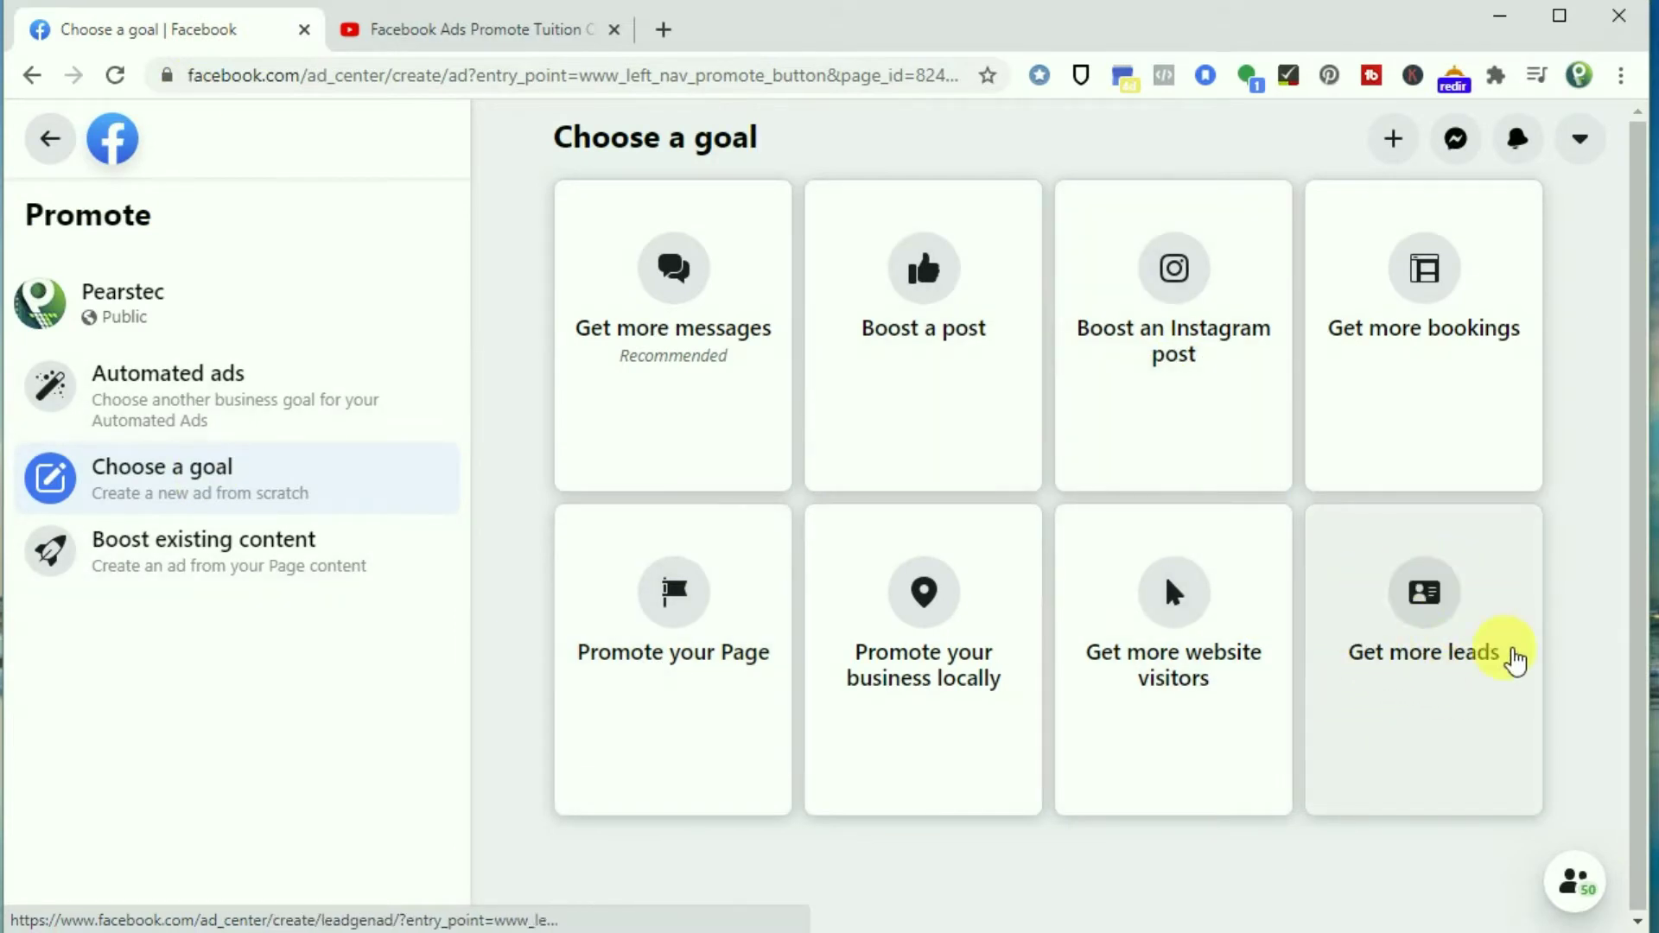
{"action": "left_click", "coordinate": [1407, 664]}
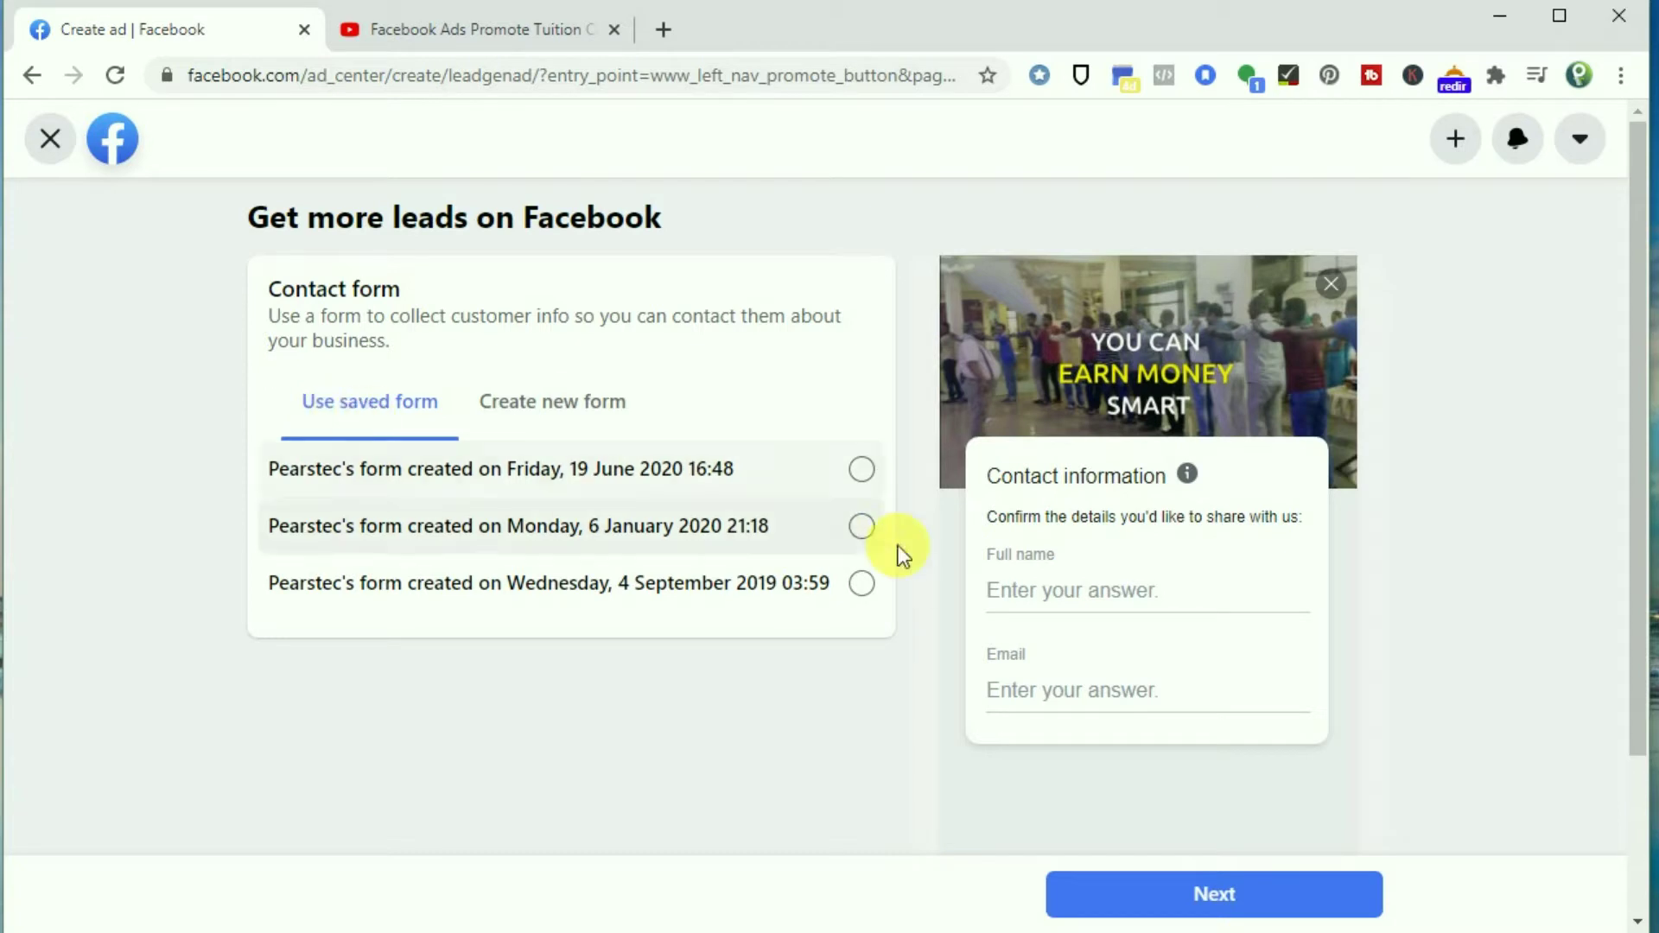
Step: Preview the saved contact forms from 19 June 2020, 6 January 2020 and 4 September 2019
{"action": "left_click", "coordinate": [864, 474]}
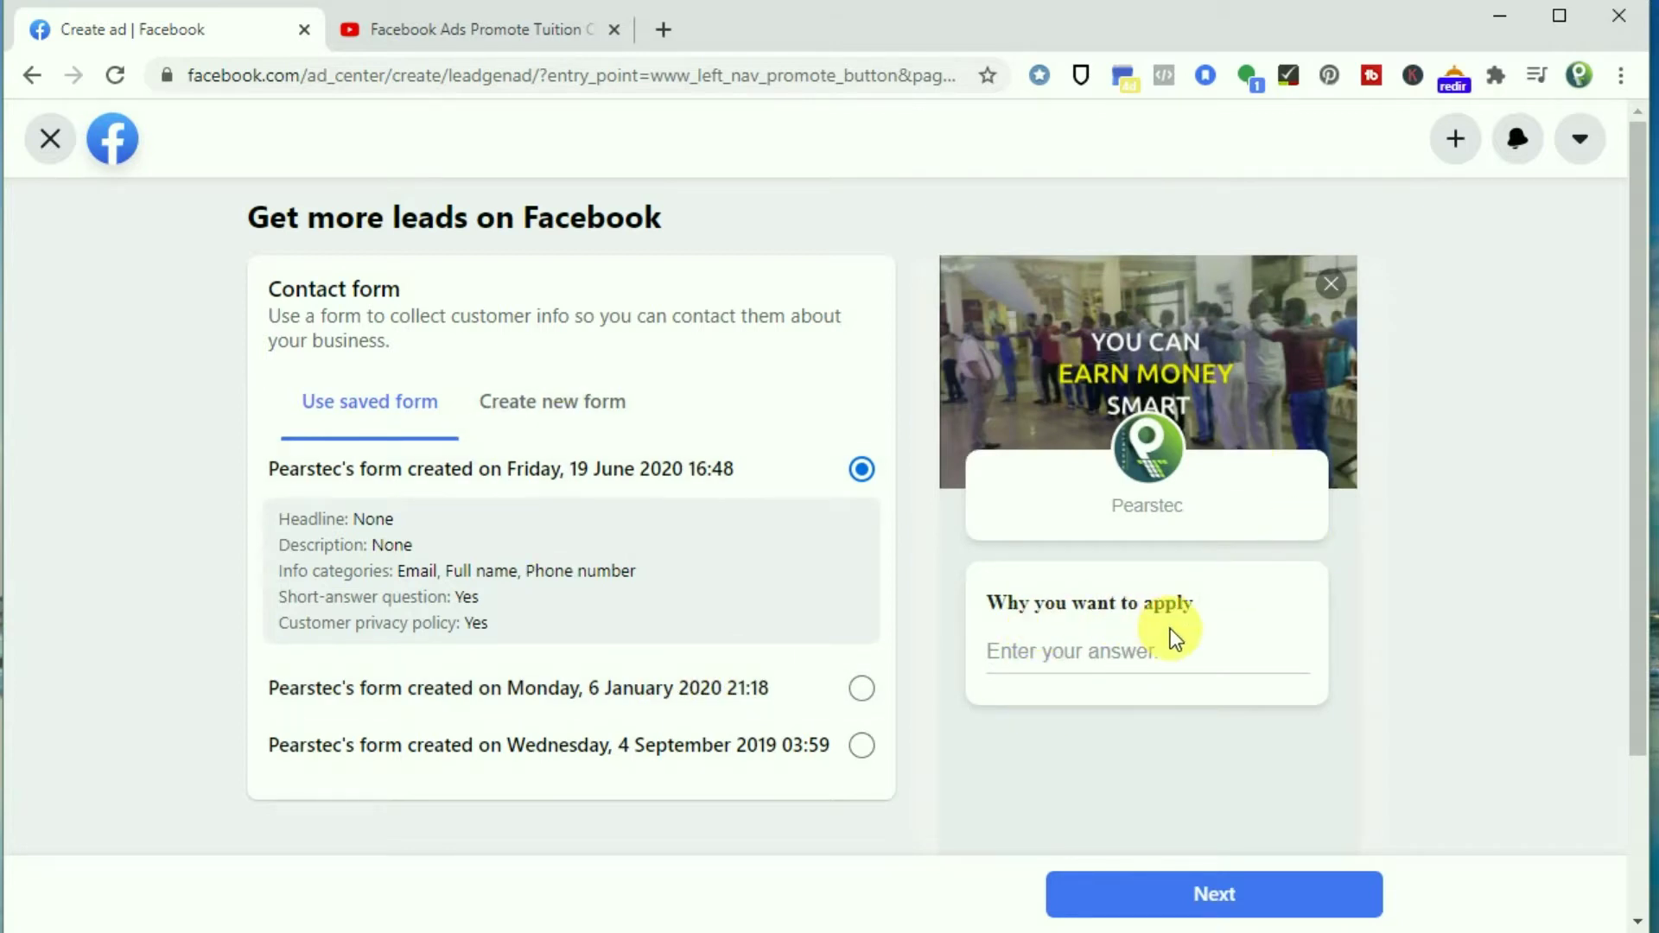
{"action": "scroll", "coordinate": [1177, 630], "scroll_direction": "down", "scroll_amount": 3}
{"action": "scroll", "coordinate": [1178, 626], "scroll_direction": "up", "scroll_amount": 3}
{"action": "scroll", "coordinate": [1179, 626], "scroll_direction": "down", "scroll_amount": 2}
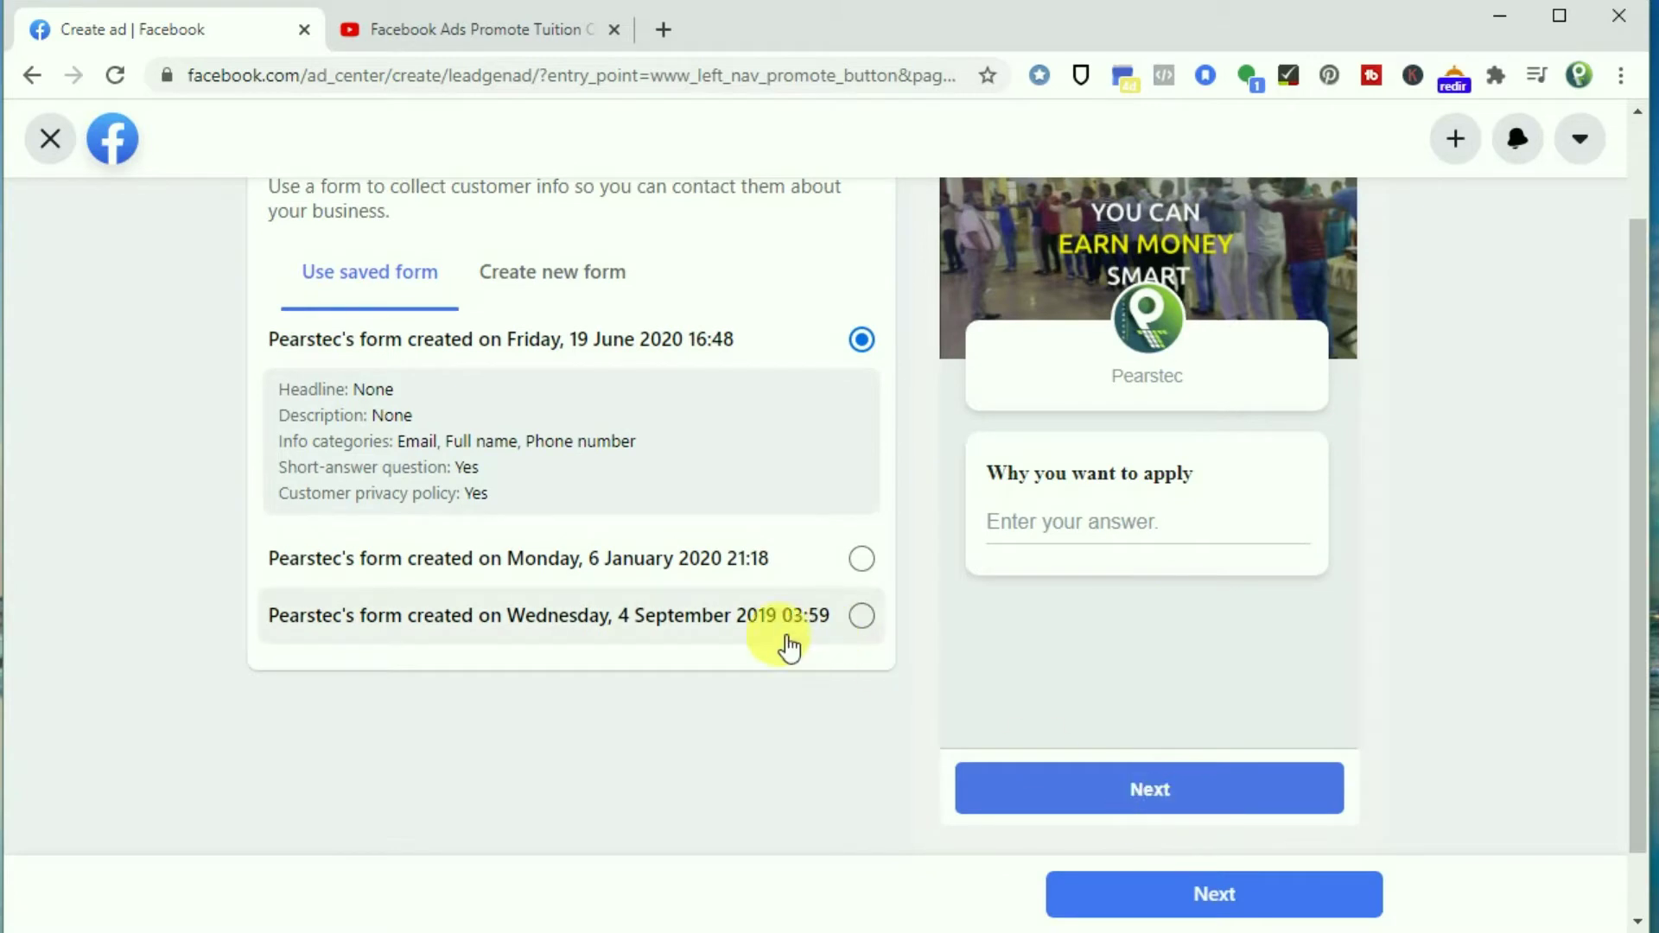
{"action": "left_click", "coordinate": [861, 558]}
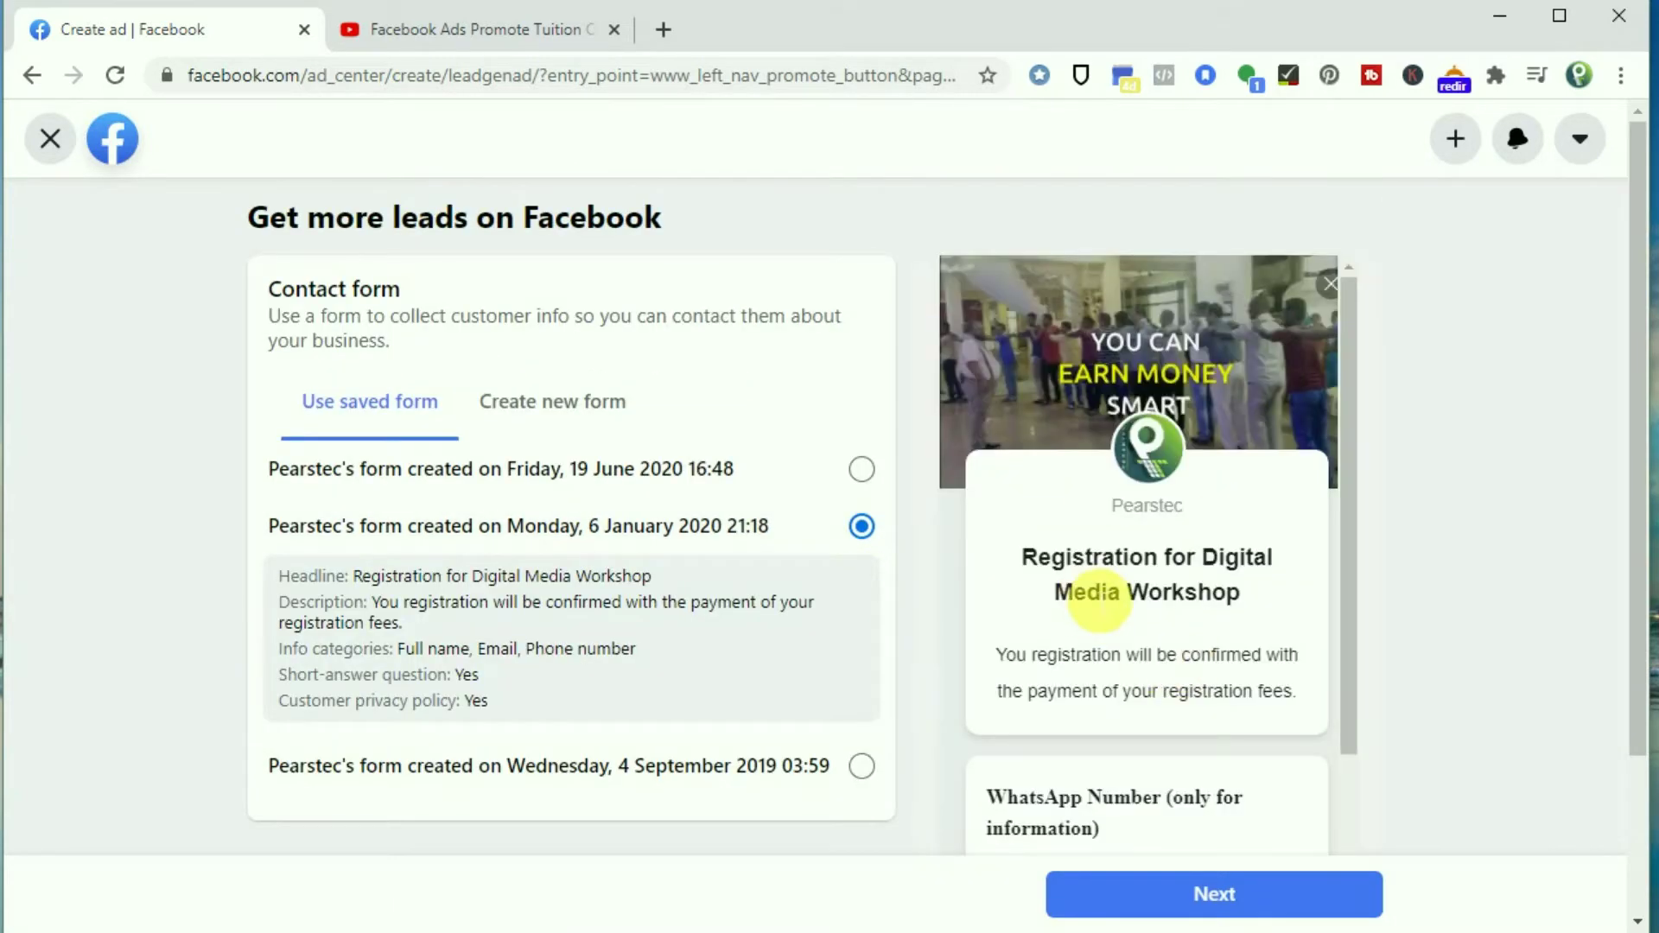
{"action": "scroll", "coordinate": [1197, 605], "scroll_direction": "down", "scroll_amount": 1}
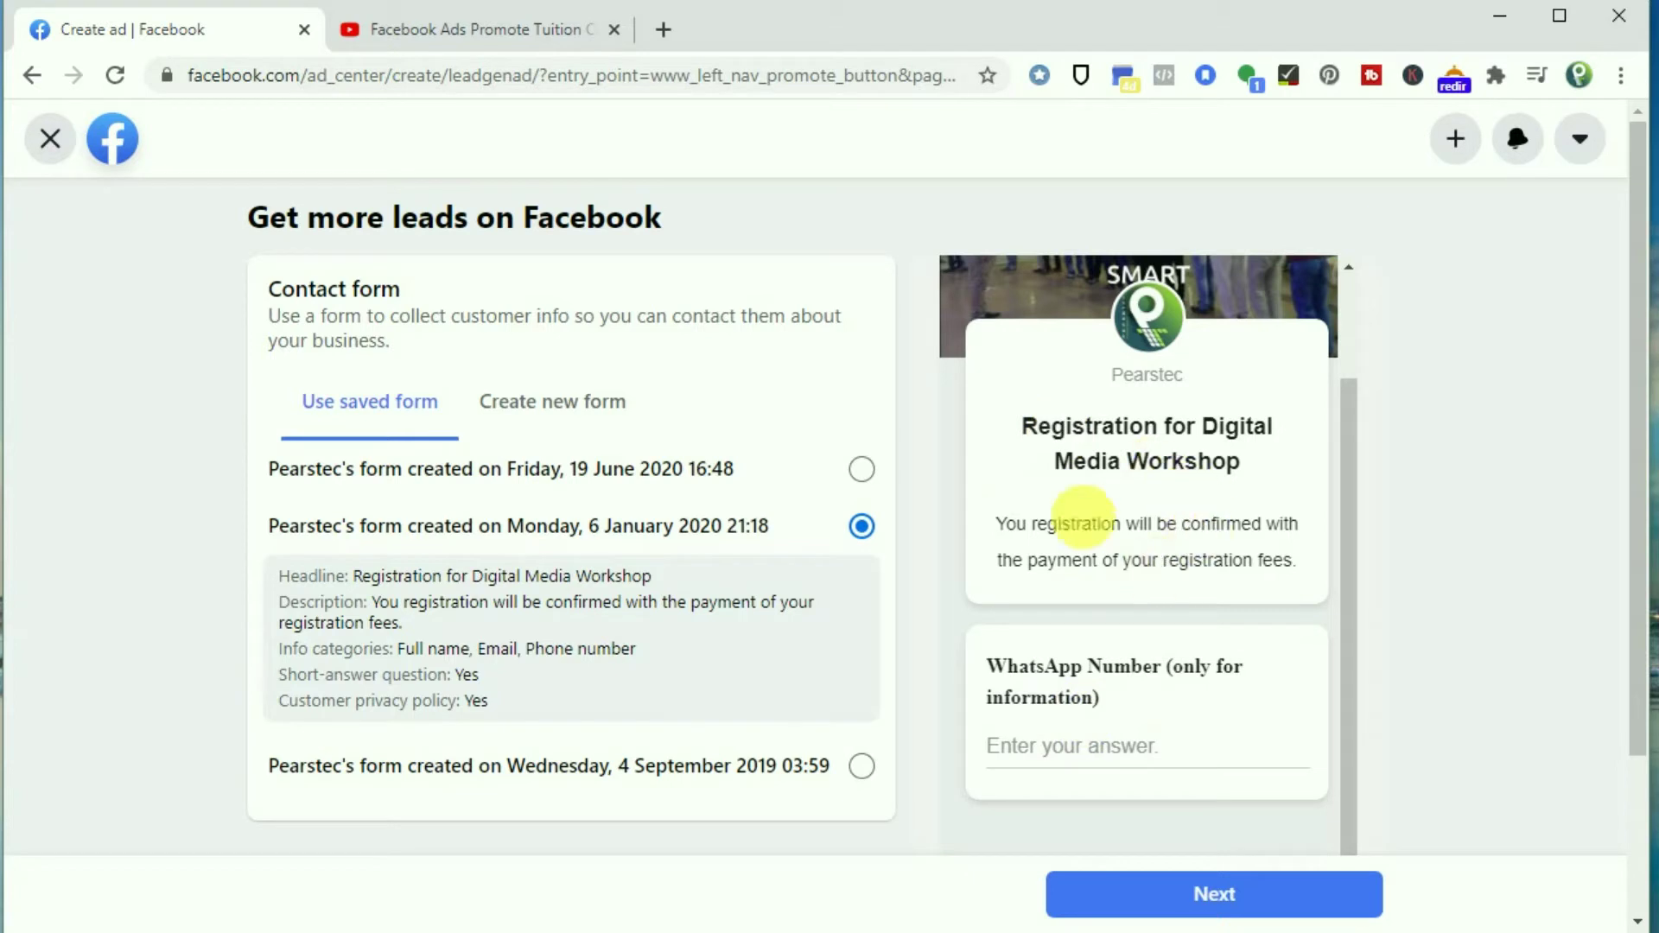
{"action": "scroll", "coordinate": [1059, 604], "scroll_direction": "up", "scroll_amount": 1}
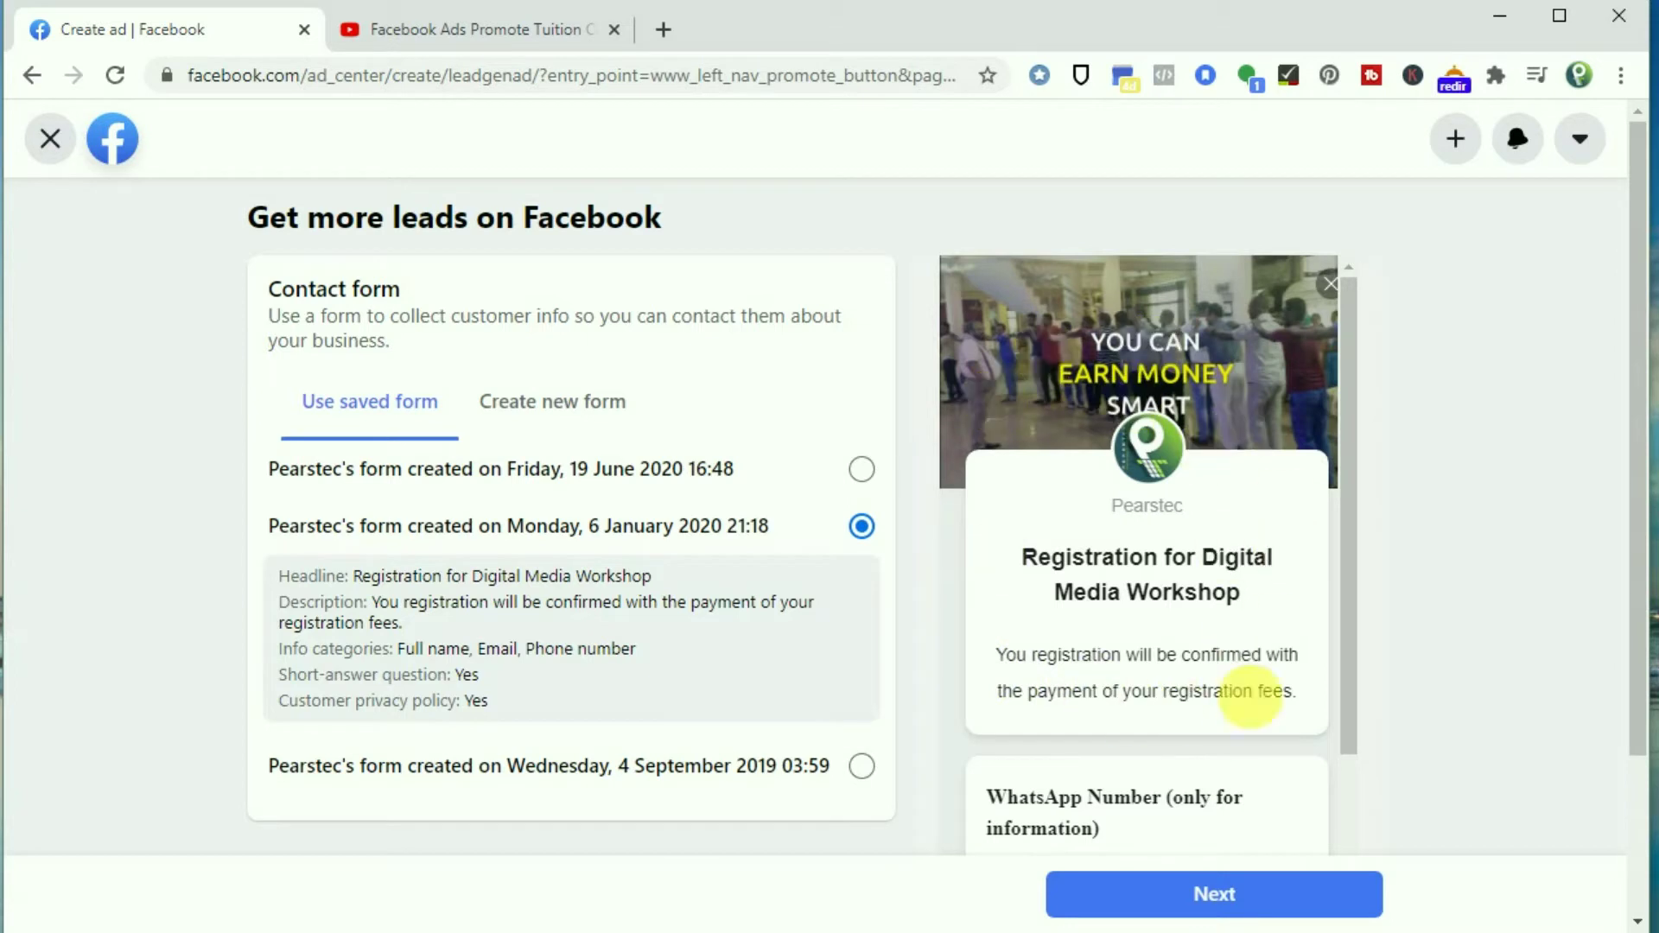
{"action": "scroll", "coordinate": [1049, 704], "scroll_direction": "down", "scroll_amount": 1}
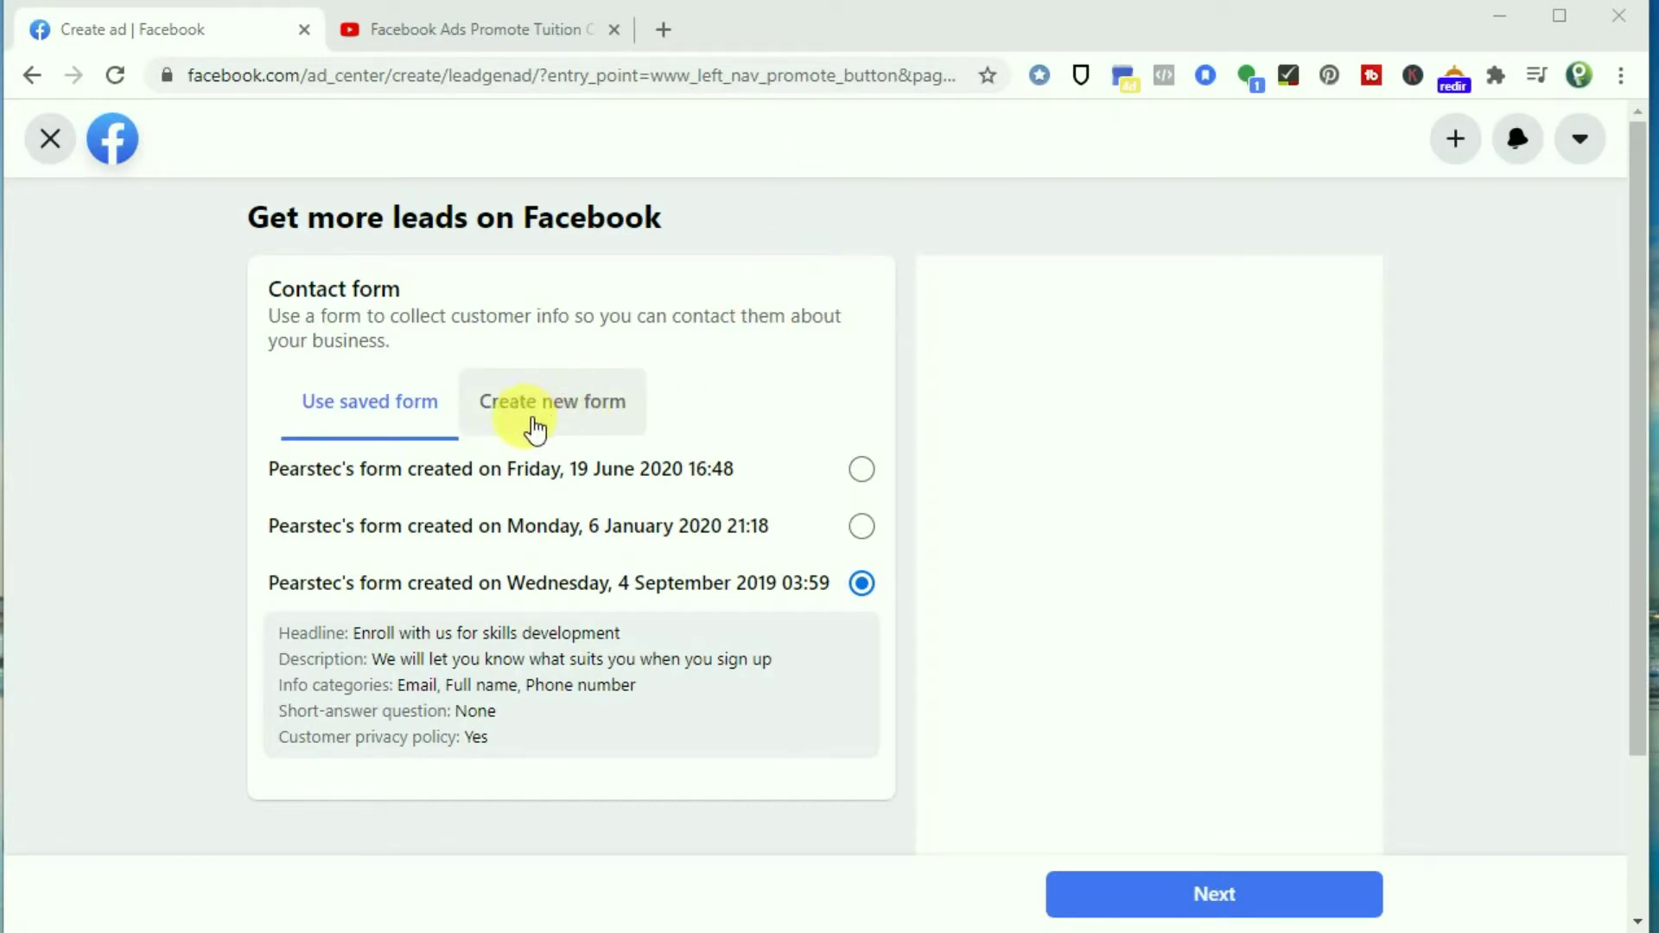
Step: Start a new contact form instead of a saved one and name it "SMM ONLINE"
{"action": "left_click", "coordinate": [538, 418]}
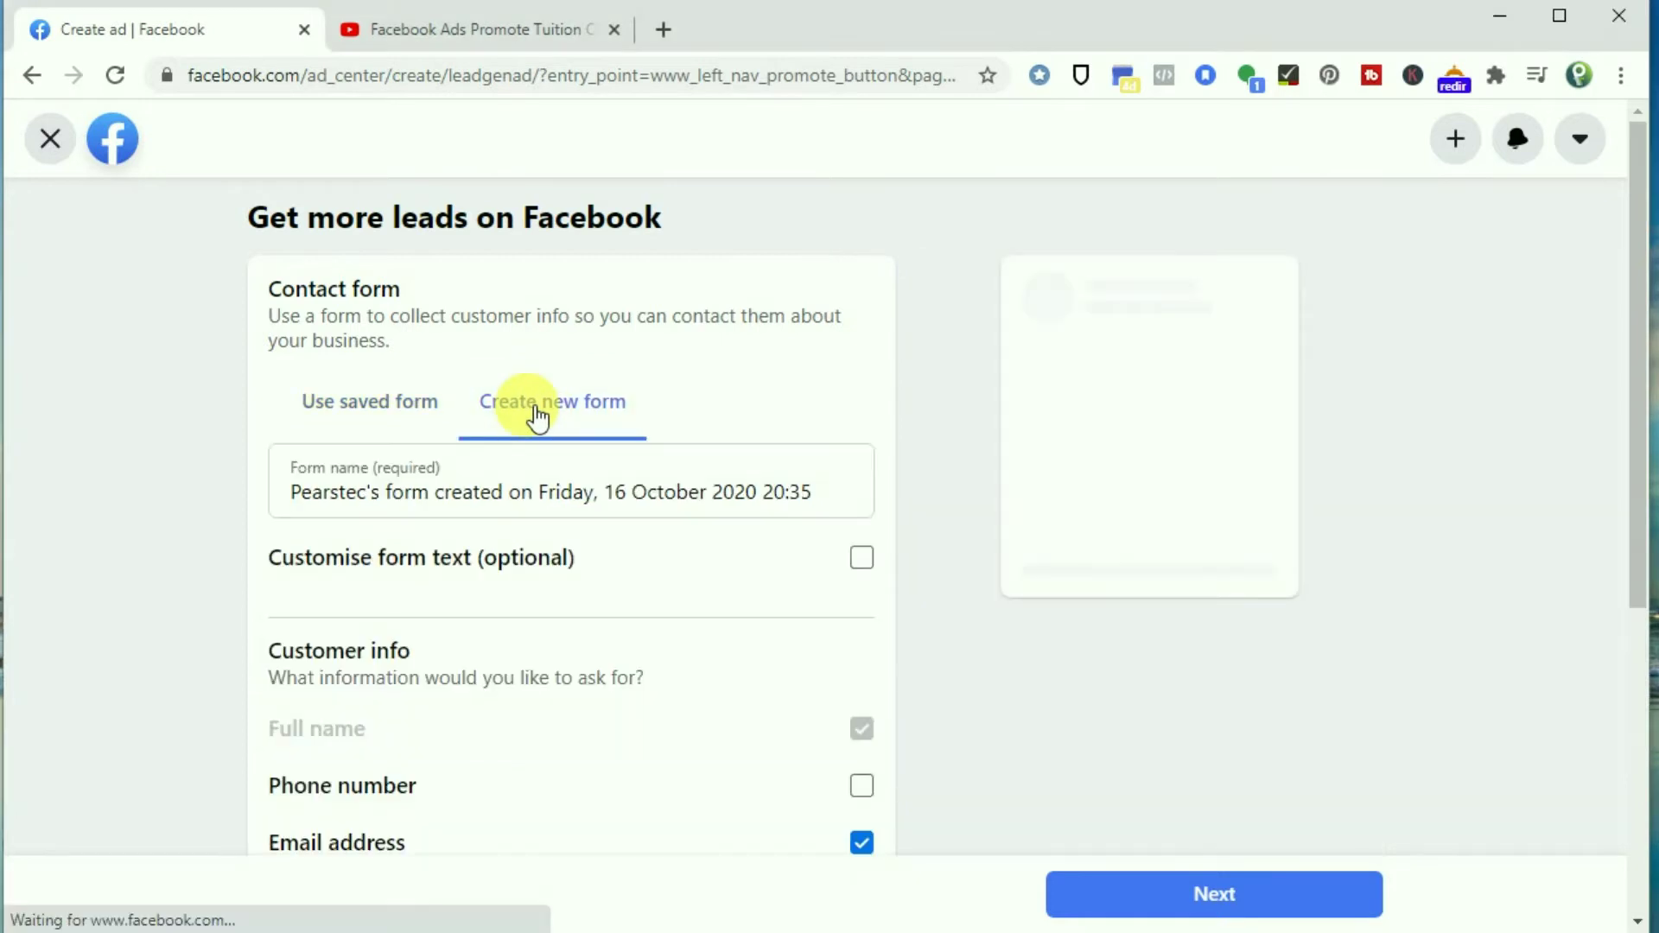
{"action": "scroll", "coordinate": [539, 407], "scroll_direction": "down", "scroll_amount": 1}
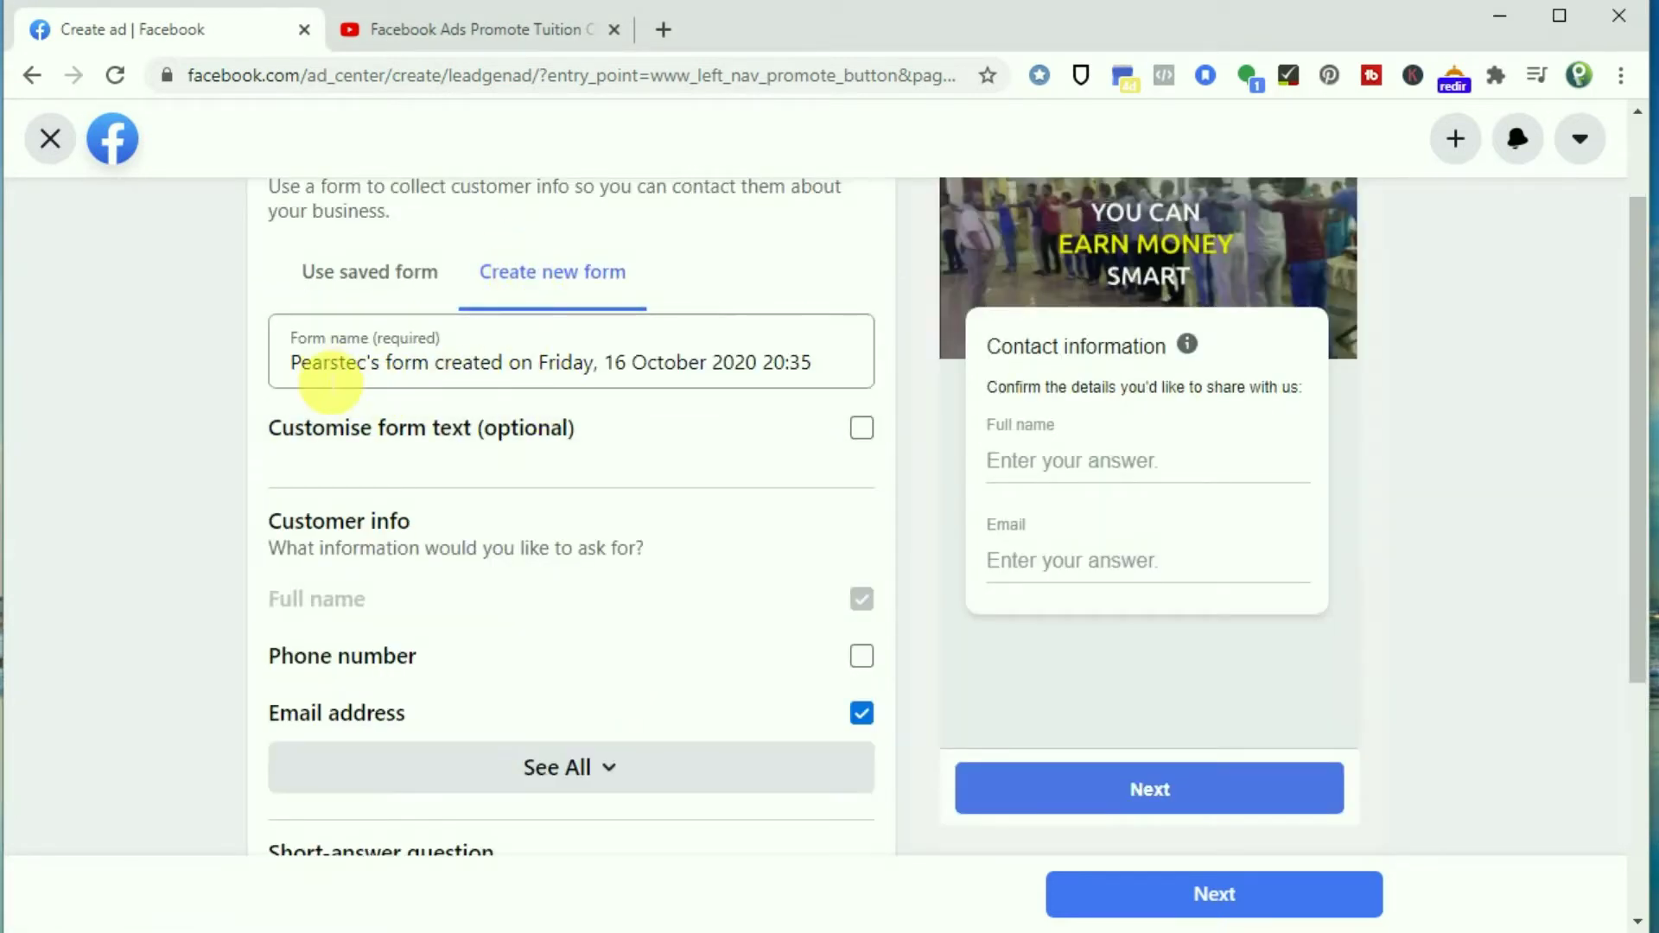
{"action": "left_click_drag", "start_coordinate": [291, 363], "coordinate": [868, 380]}
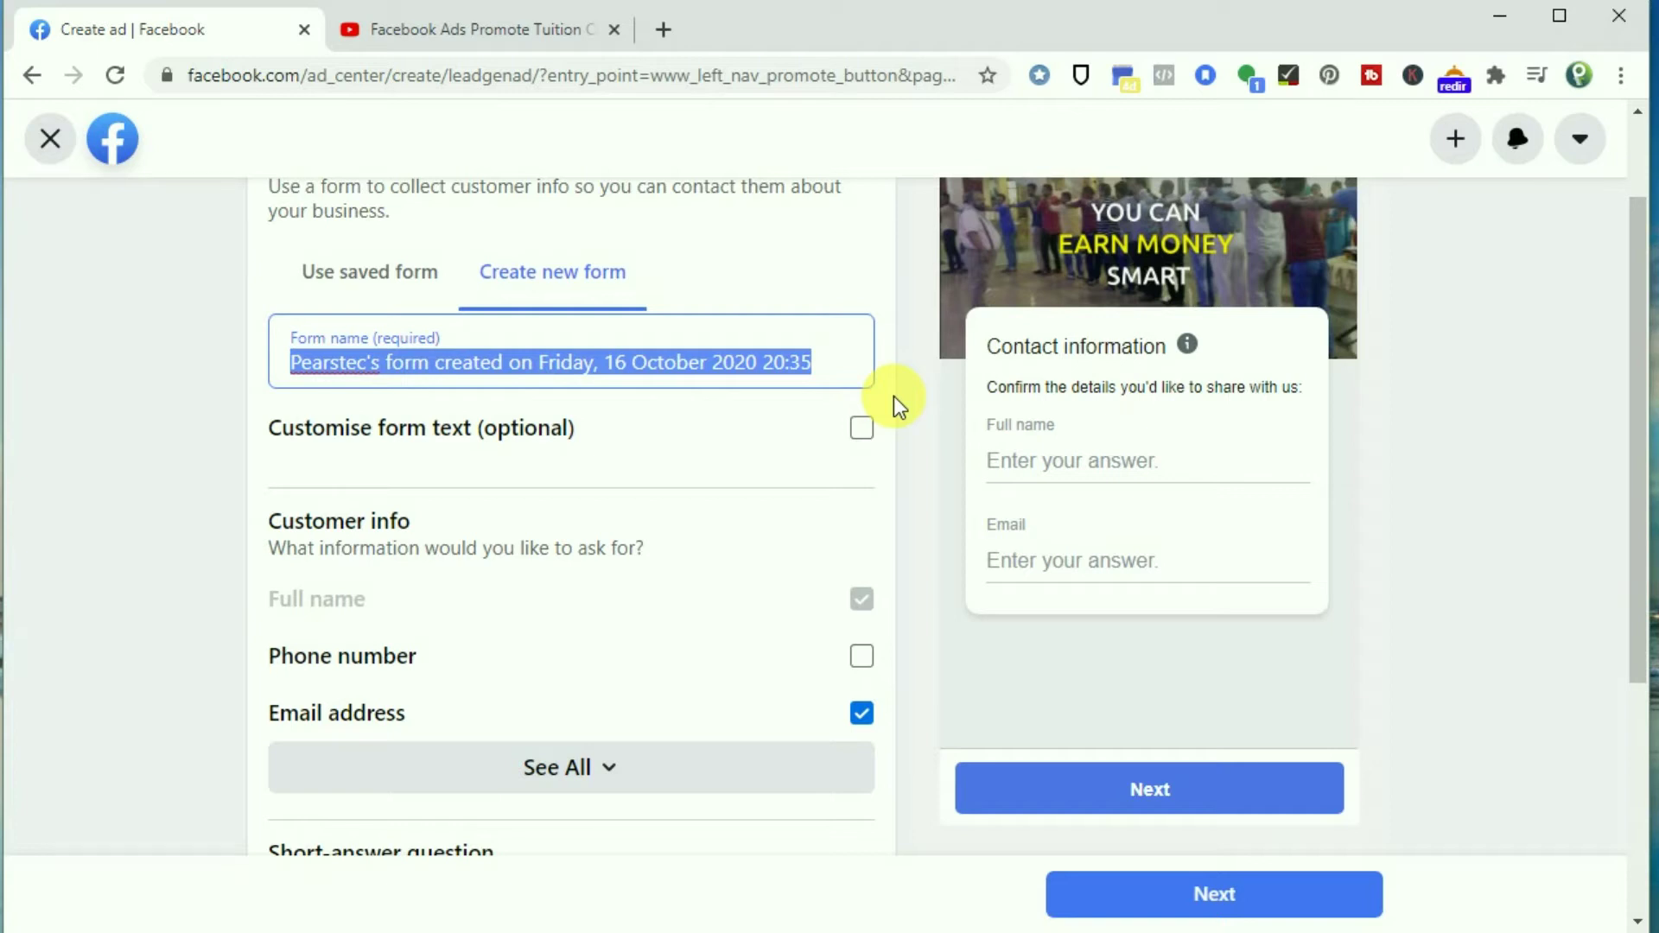
{"action": "key", "text": "BackSpace"}
{"action": "type", "text": "SM"}
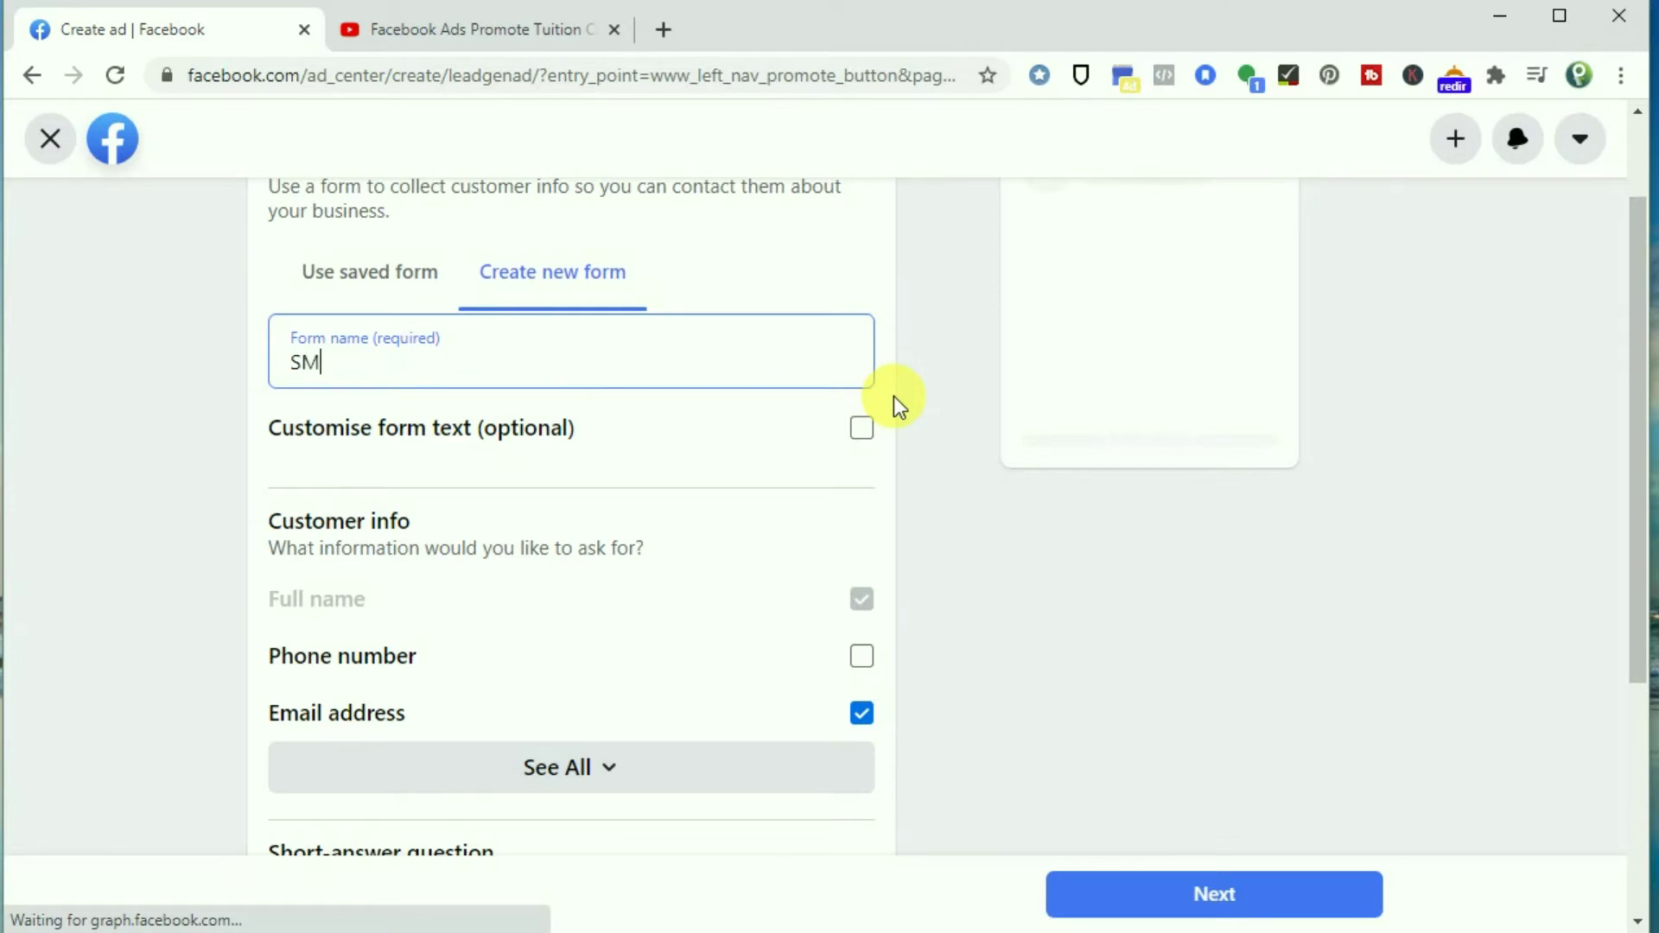
{"action": "type", "text": "M ONLINE"}
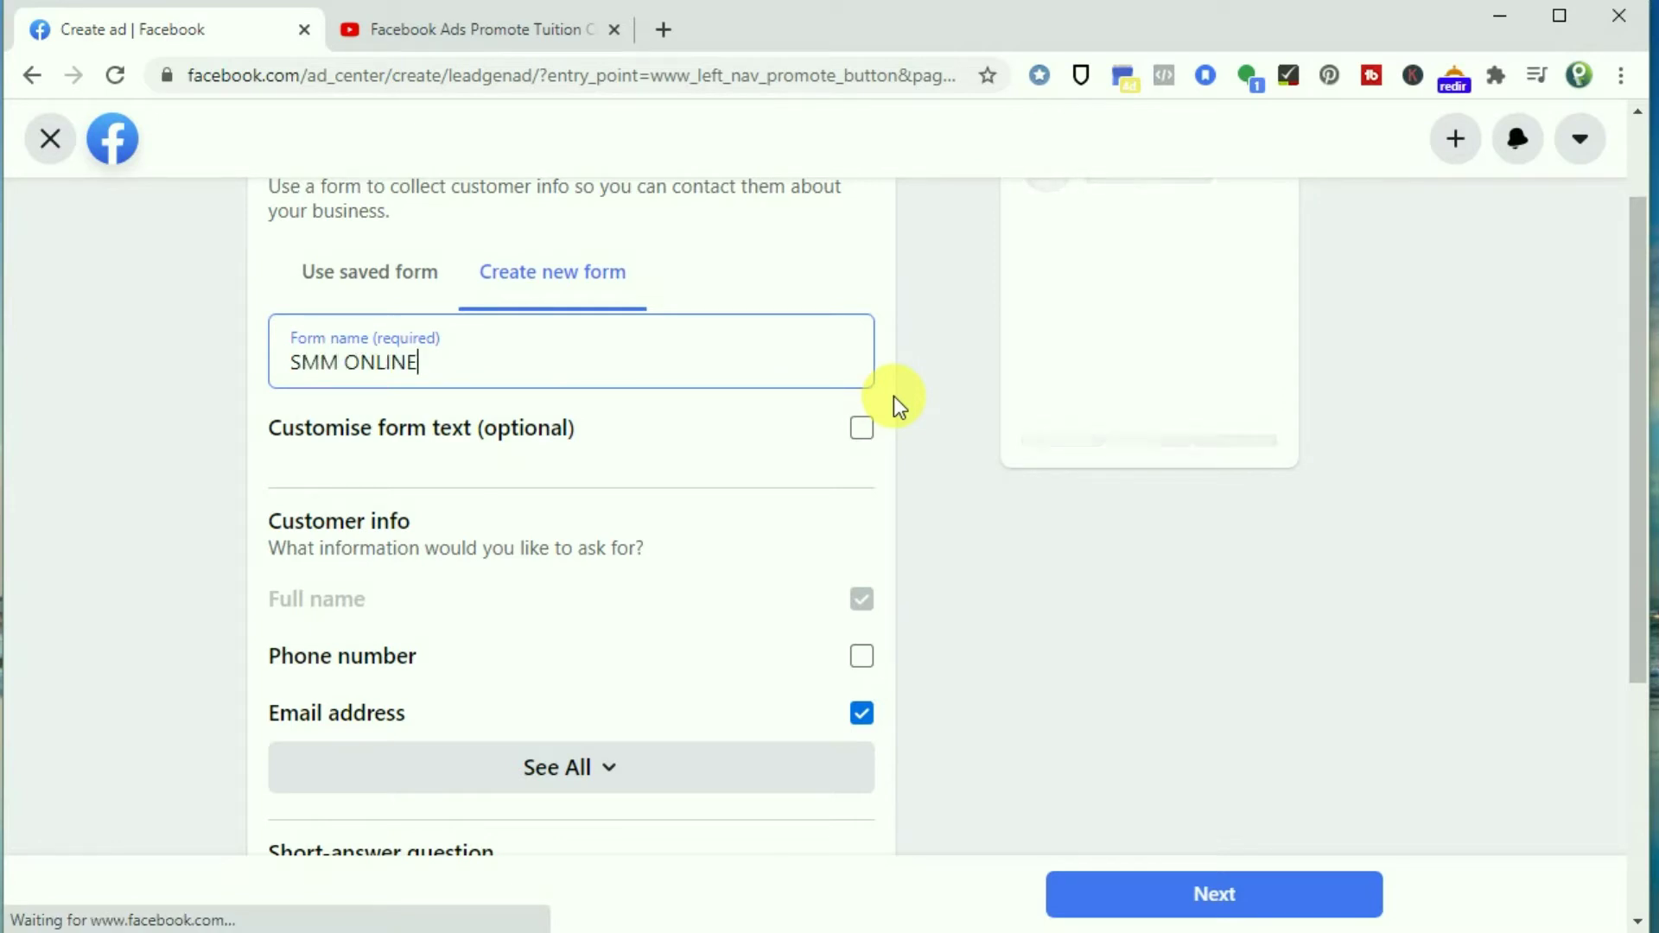
Step: Enable customised form text with the headline "Facebook Ad Campaigns - Individual Counseling" and a description giving the 4000 fee and 4-hour session
{"action": "left_click", "coordinate": [863, 429]}
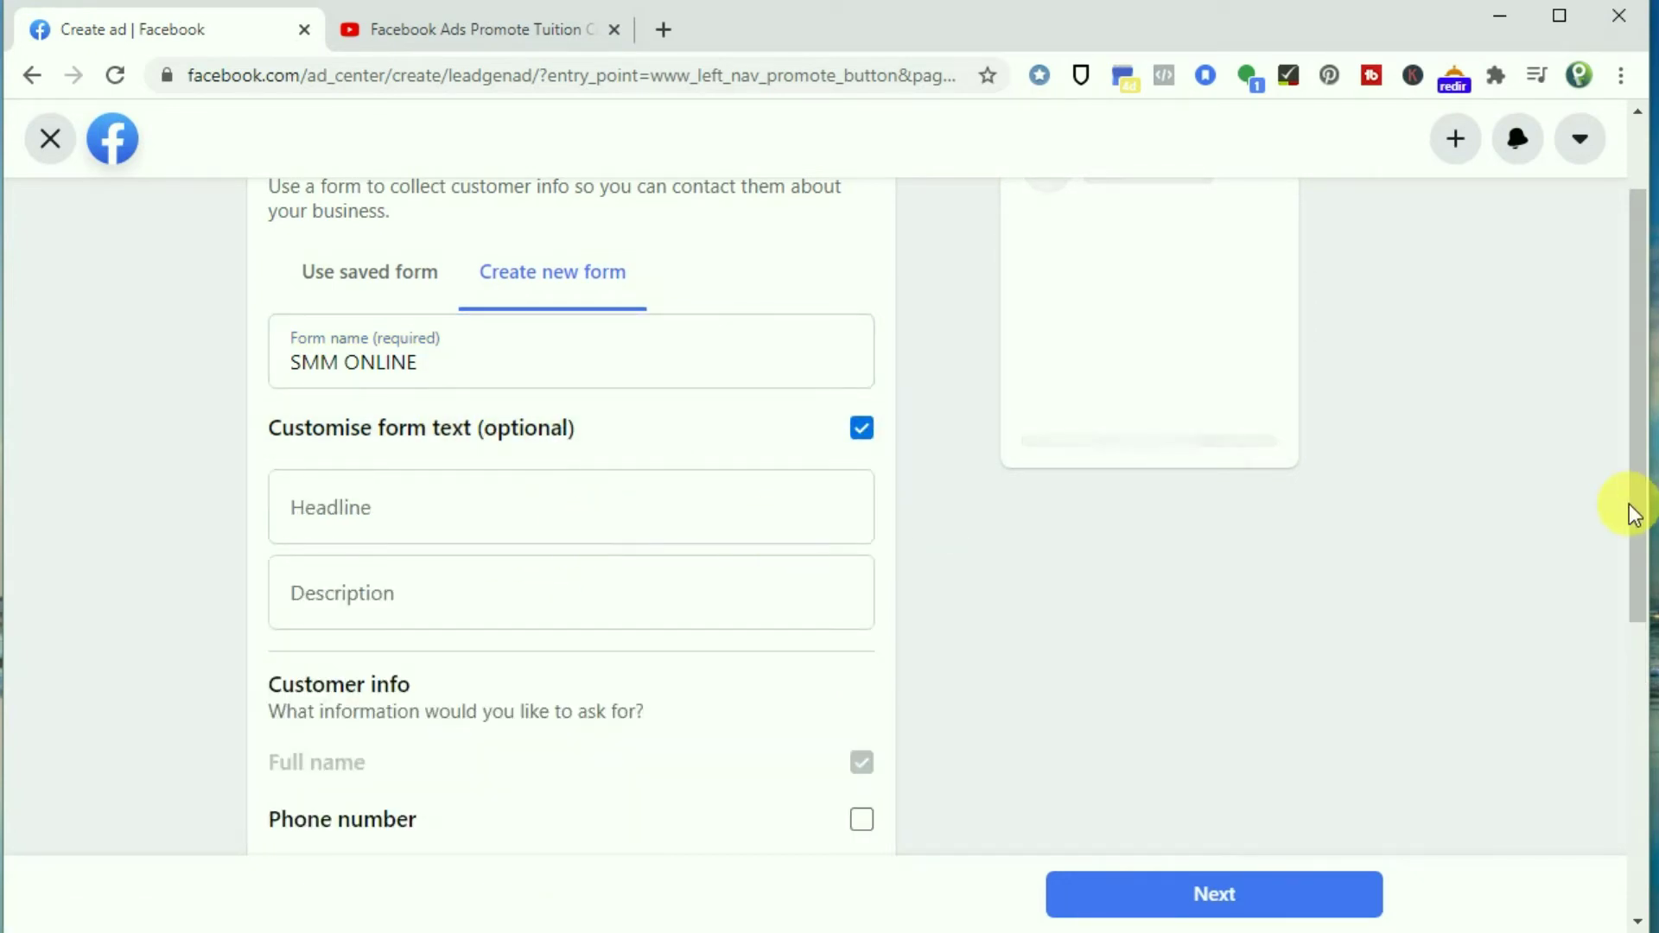
{"action": "scroll", "coordinate": [1633, 492], "scroll_direction": "up", "scroll_amount": 2}
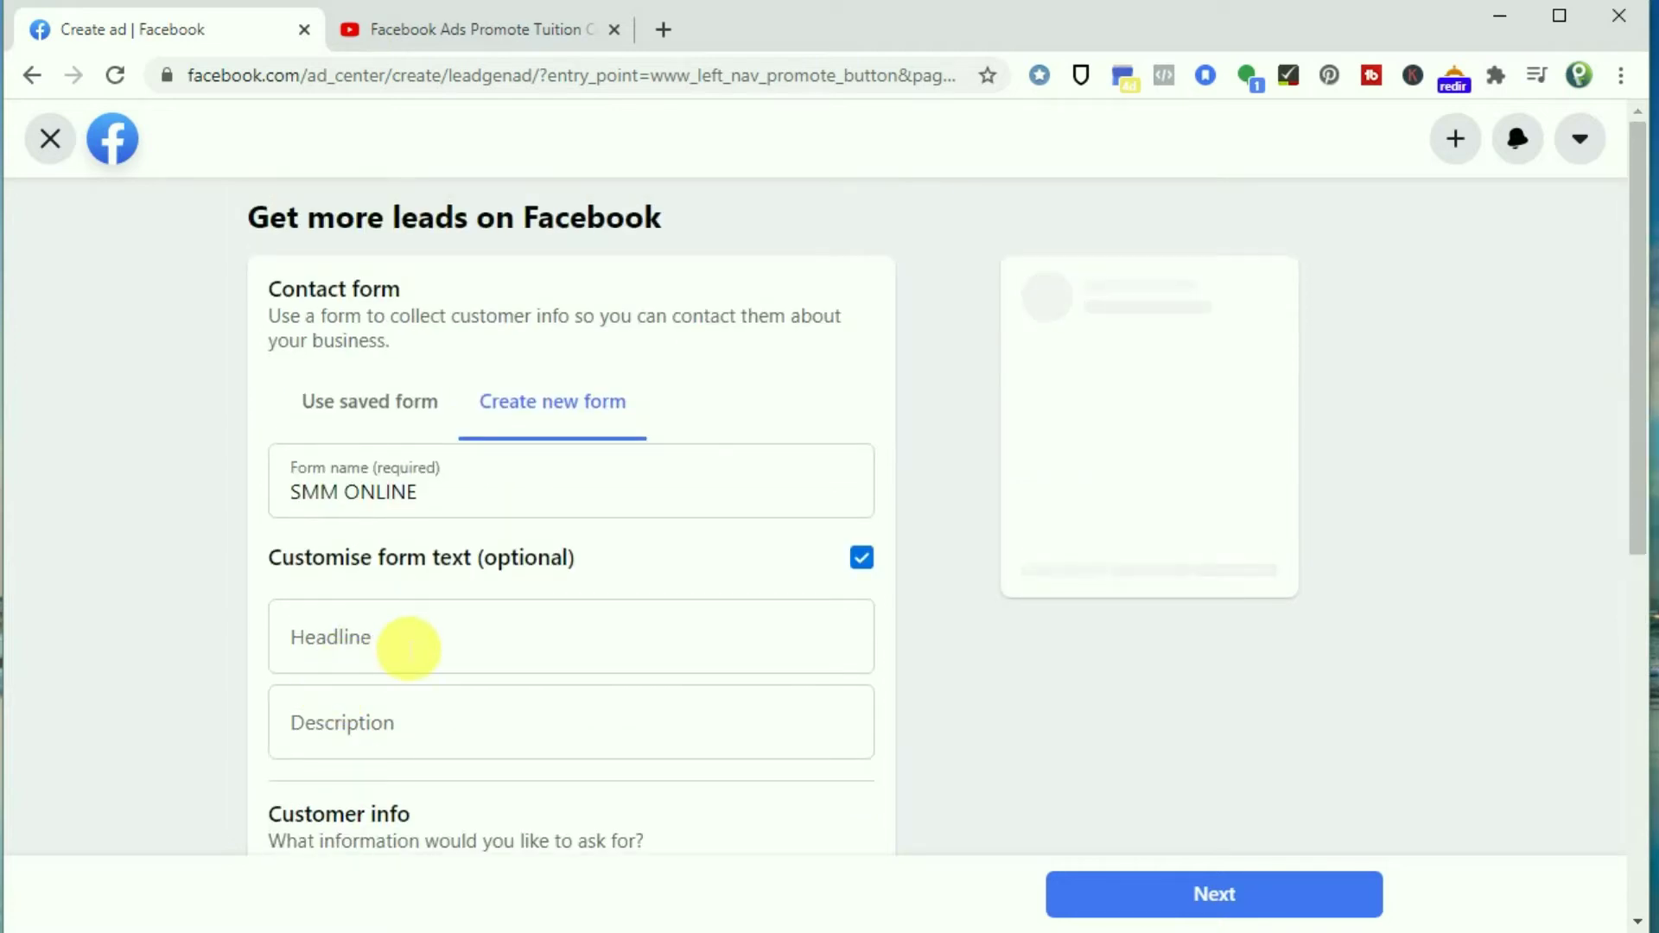
{"action": "left_click", "coordinate": [409, 649]}
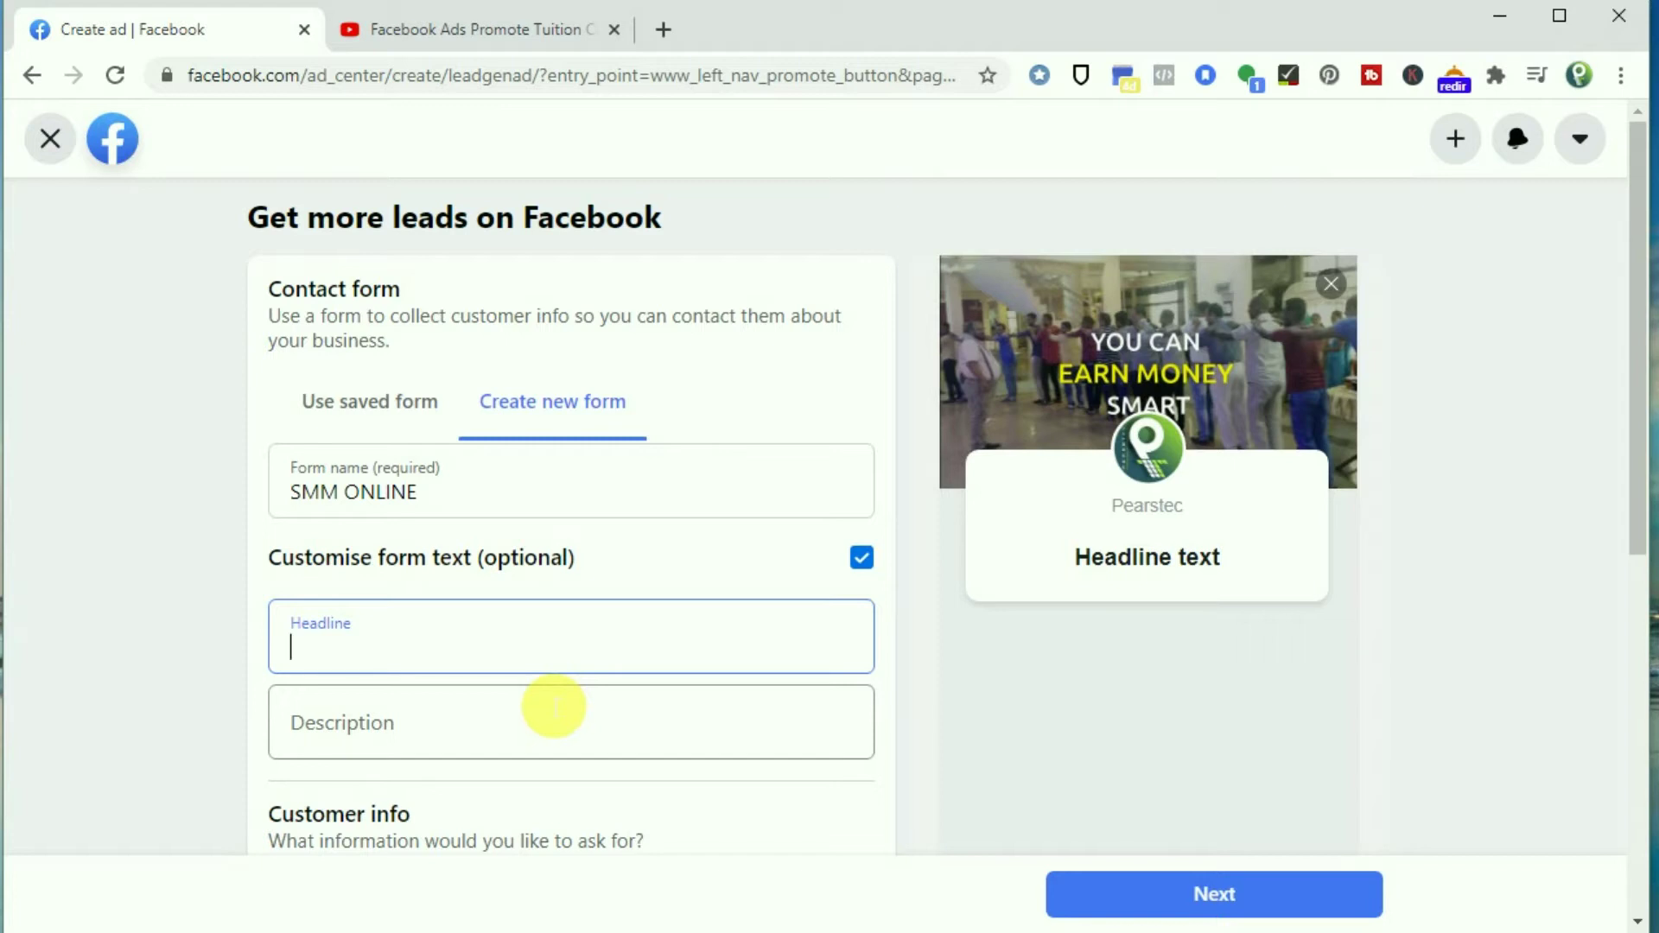
{"action": "type", "text": "SOCIAL MEDIA MARKETING COUNSELLING SIGN-UP FORM"}
{"action": "key", "text": "ctrl+a"}
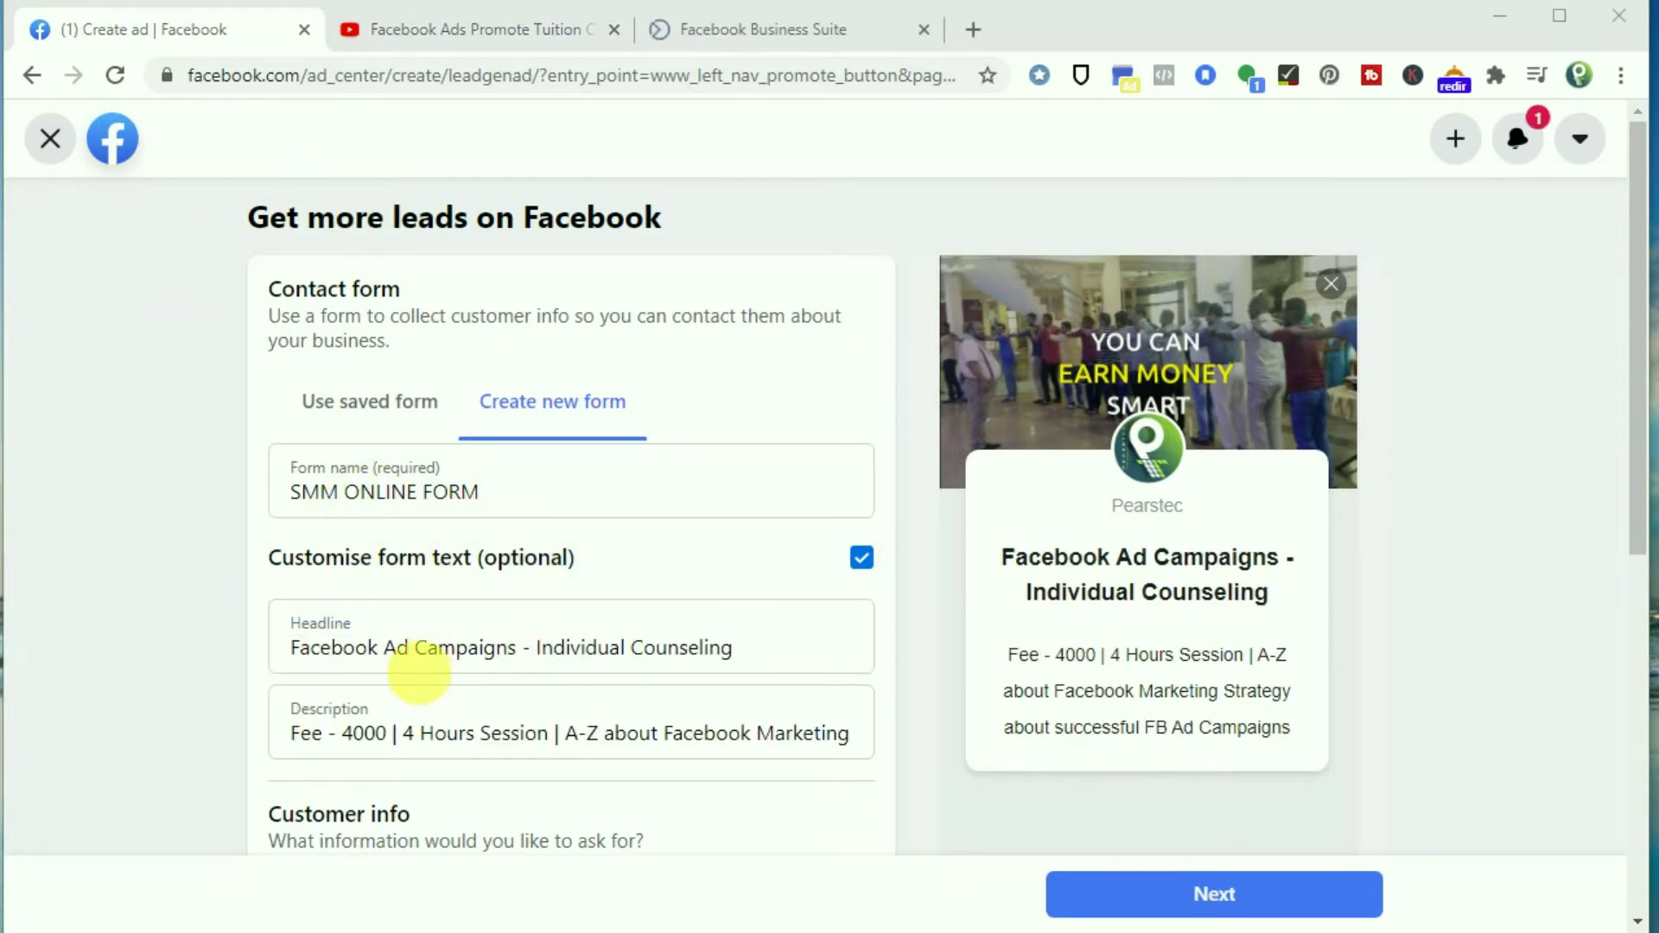
Step: Reword the form description to "Fee - 4000 | 4 Hours Session | A-Z Facebook Marketing Strategy and successful FB Ad Campaigns"
{"action": "left_click", "coordinate": [326, 648]}
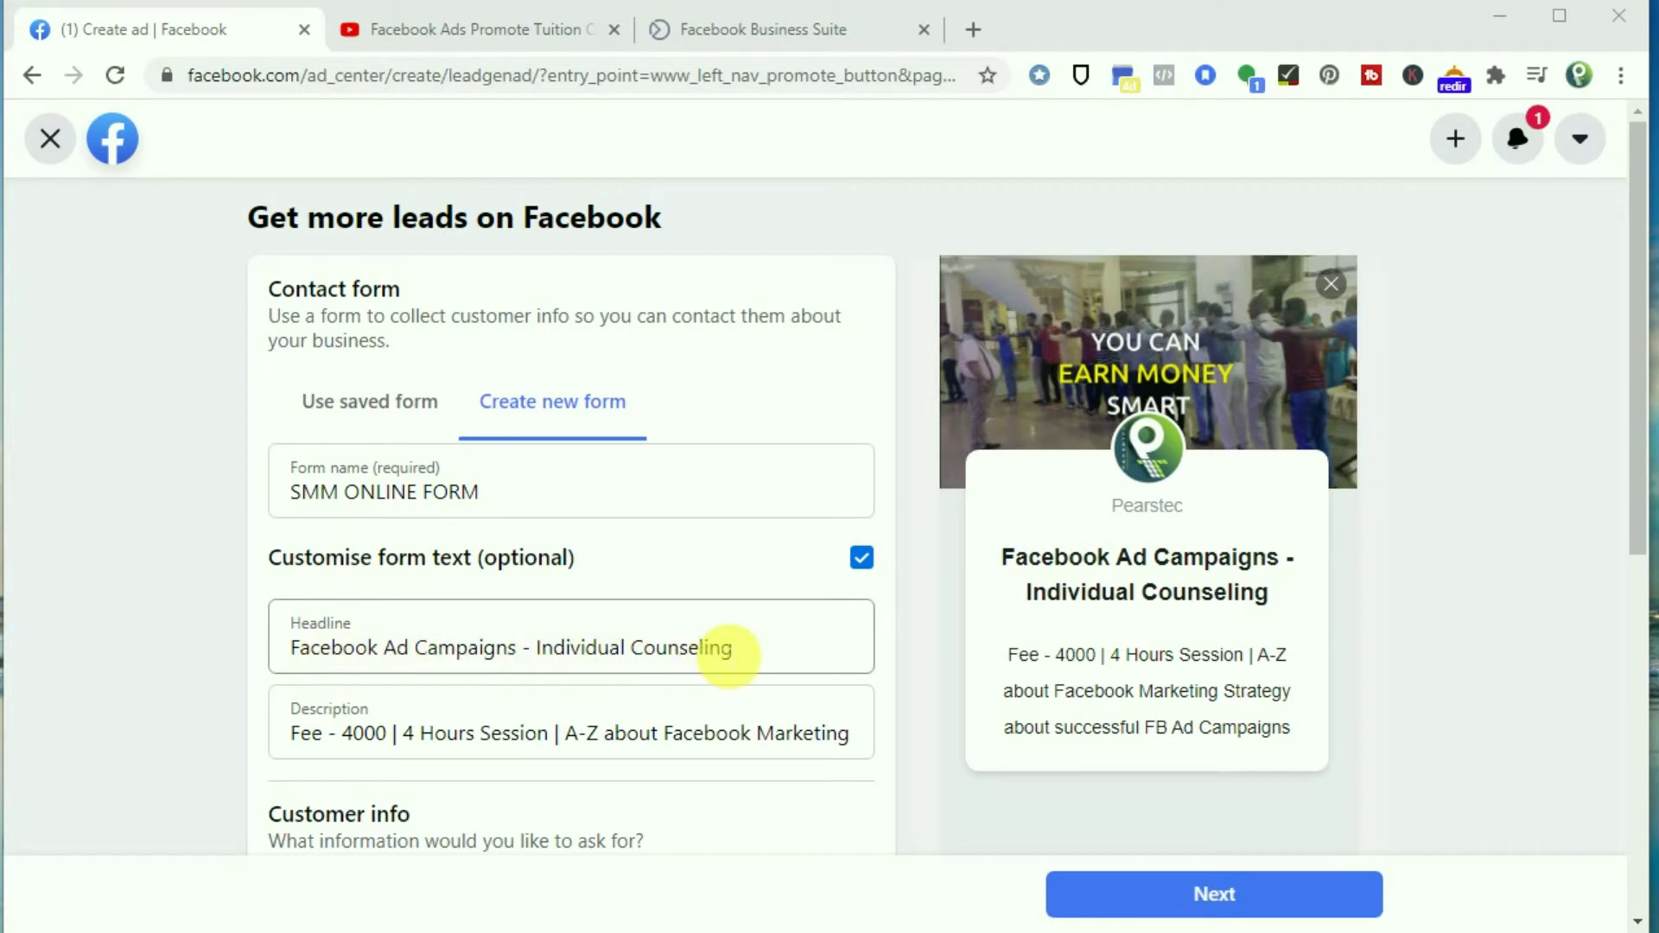
{"action": "left_click", "coordinate": [1069, 637]}
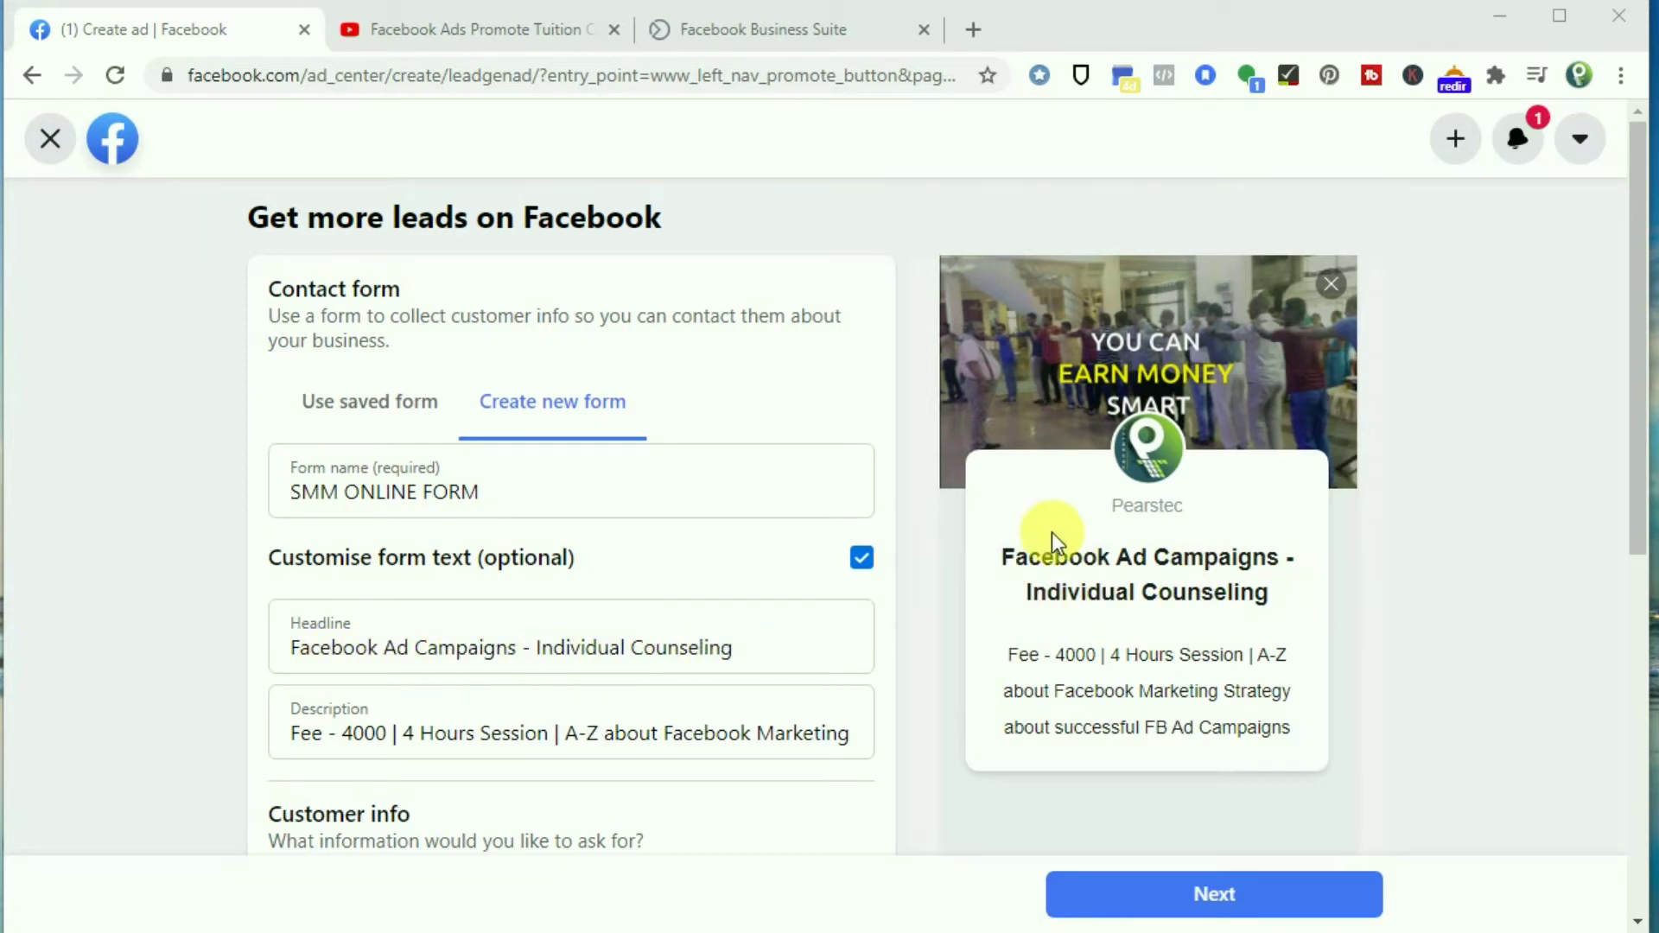
{"action": "left_click", "coordinate": [666, 703]}
{"action": "left_click", "coordinate": [1259, 763]}
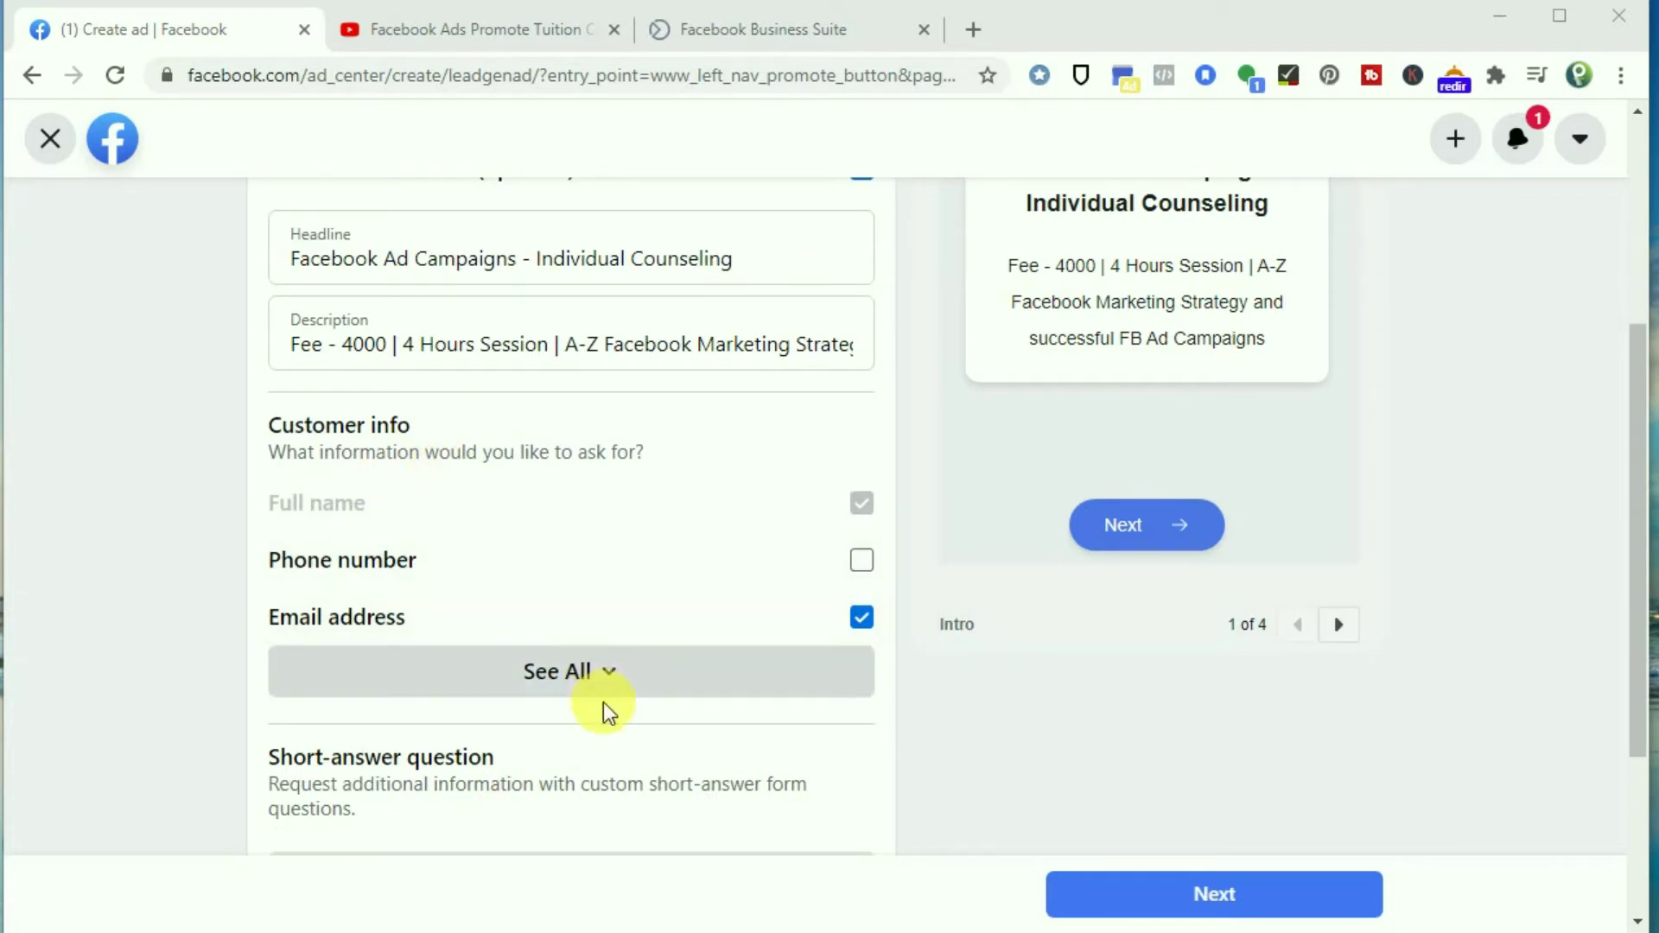
Step: Expand the full list of customer info fields and request phone number and job title as well
{"action": "left_click", "coordinate": [613, 674]}
{"action": "scroll", "coordinate": [729, 444], "scroll_direction": "down", "scroll_amount": 3}
{"action": "scroll", "coordinate": [728, 413], "scroll_direction": "up", "scroll_amount": 3}
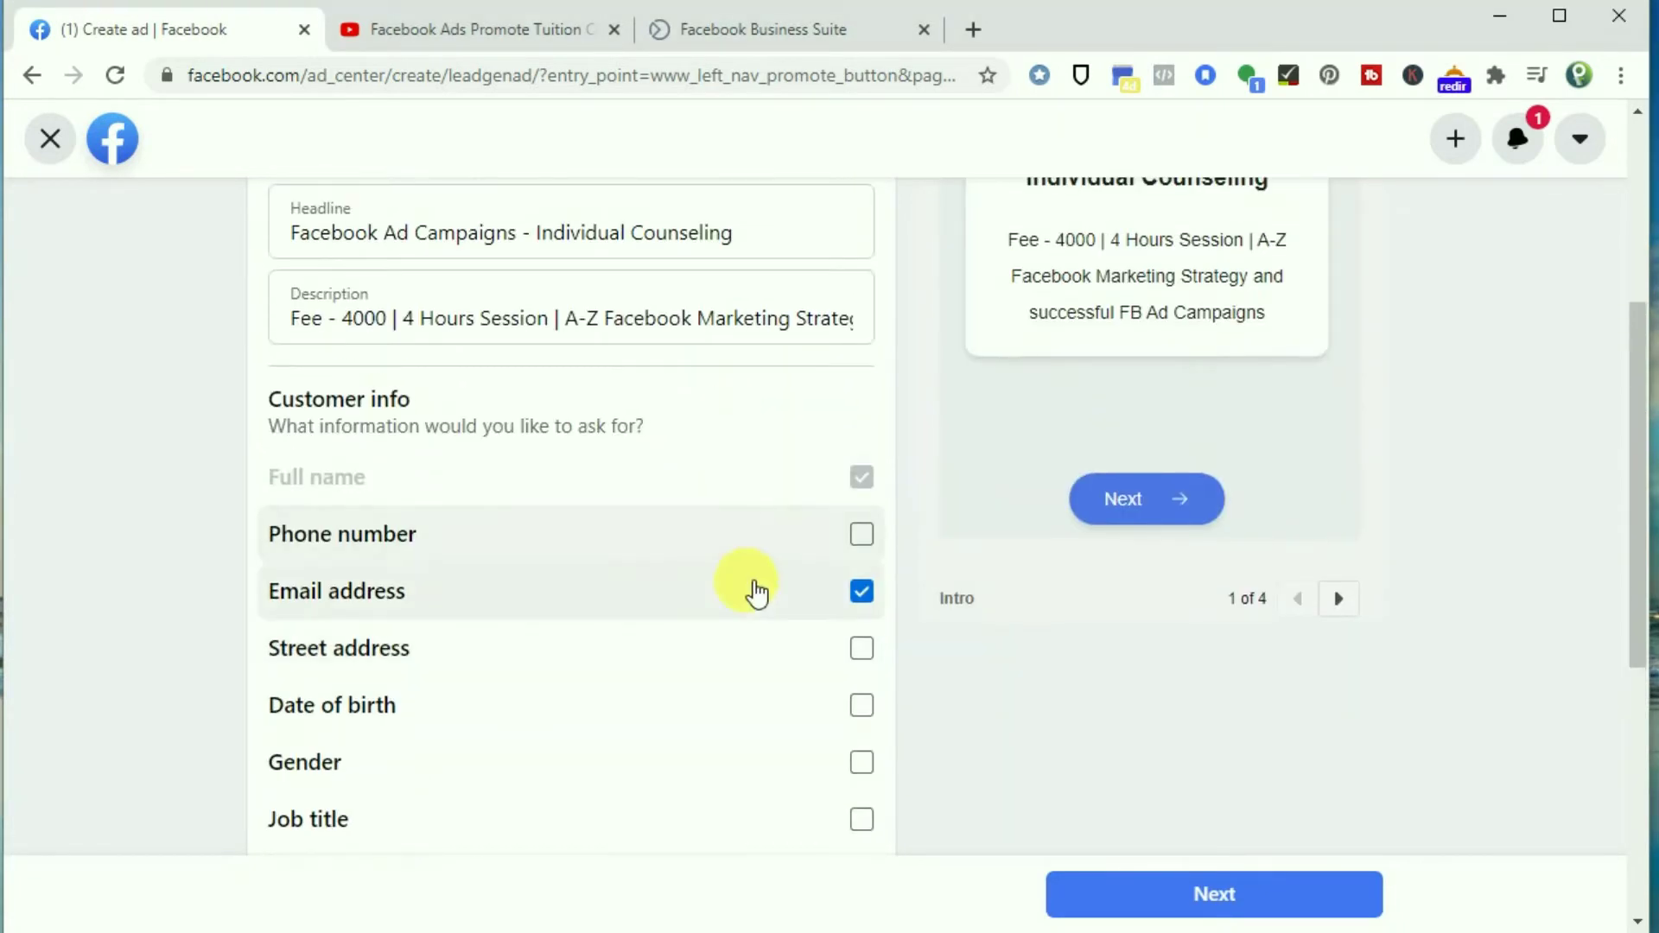
{"action": "left_click", "coordinate": [862, 534]}
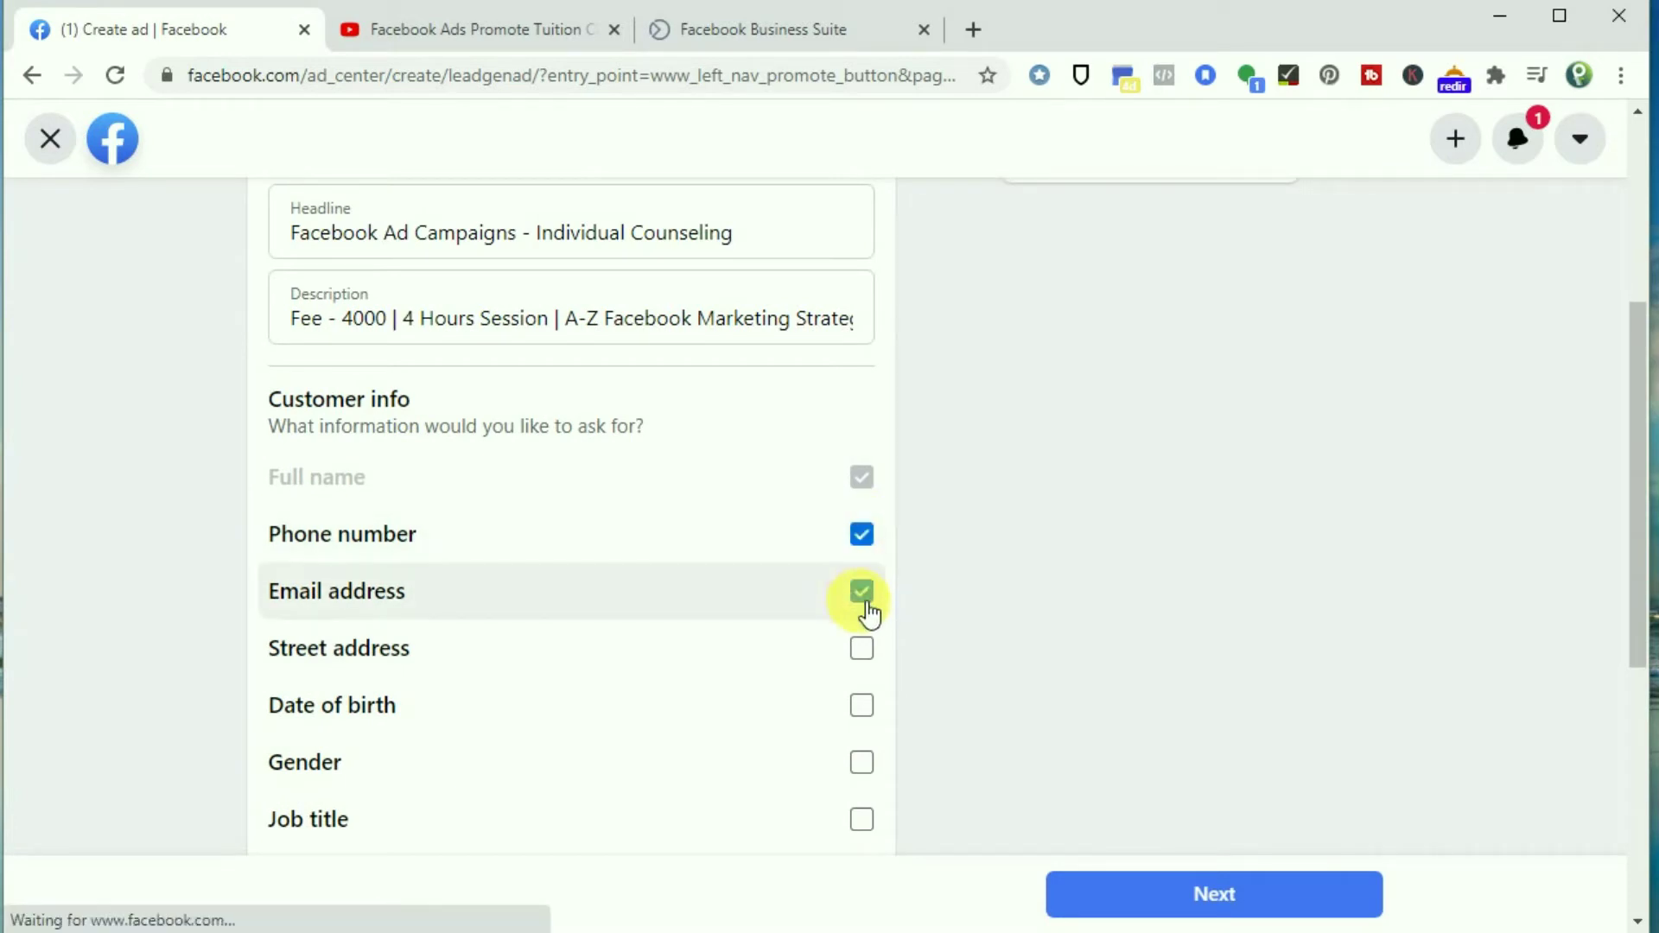
{"action": "scroll", "coordinate": [683, 638], "scroll_direction": "down", "scroll_amount": 2}
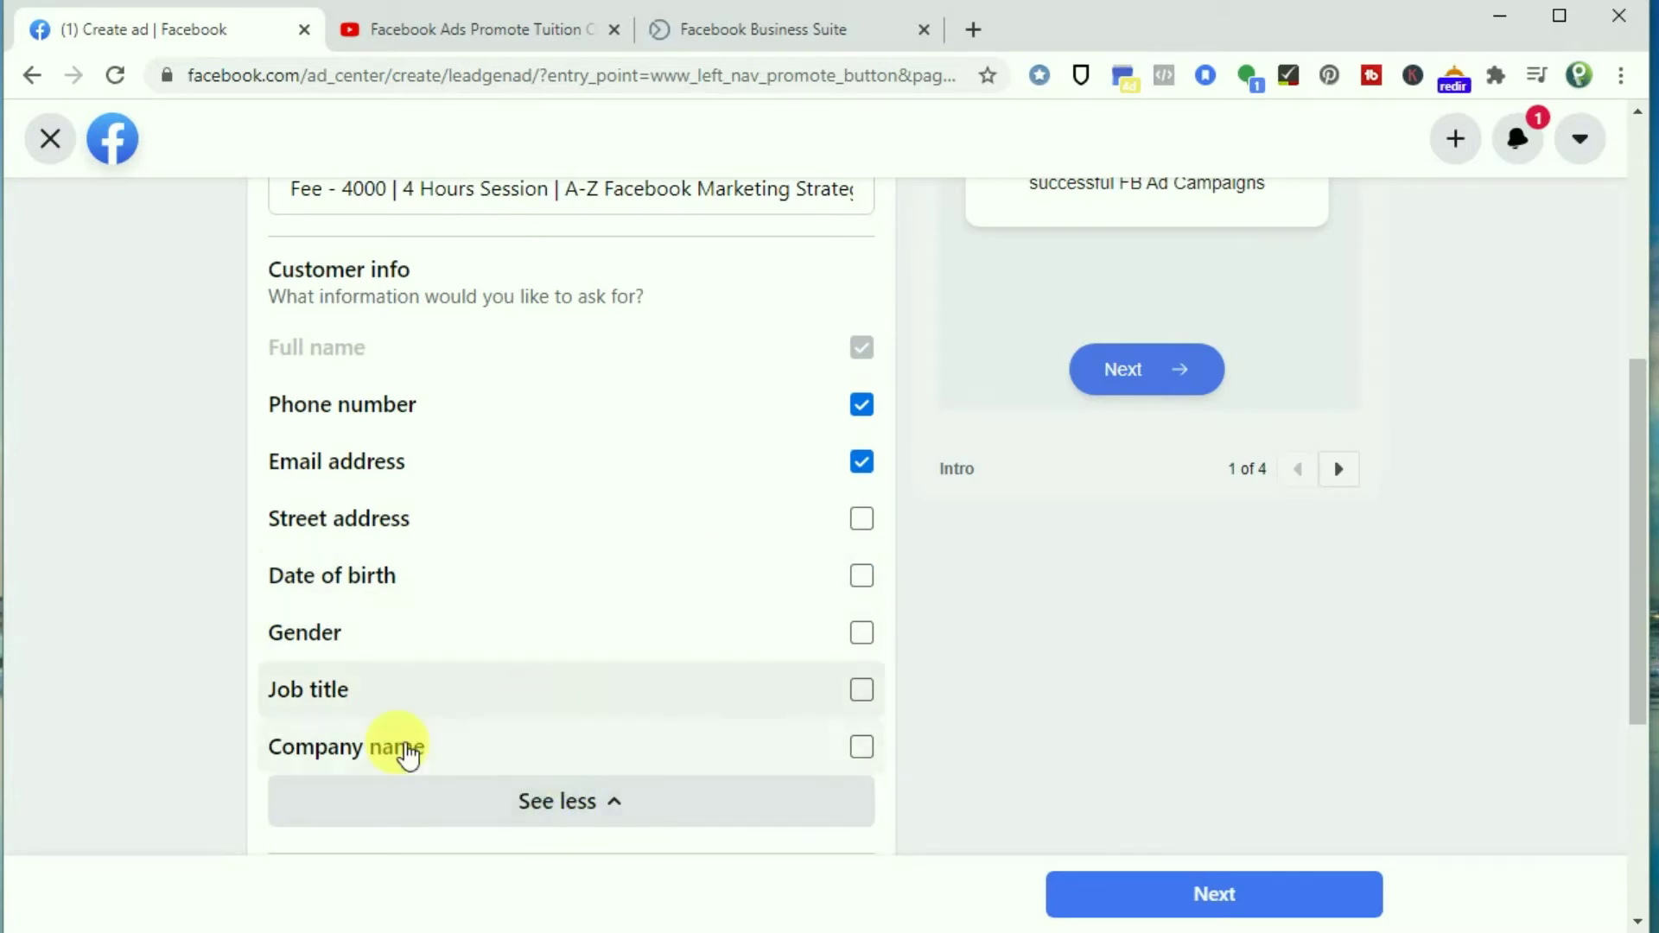
{"action": "left_click", "coordinate": [867, 691]}
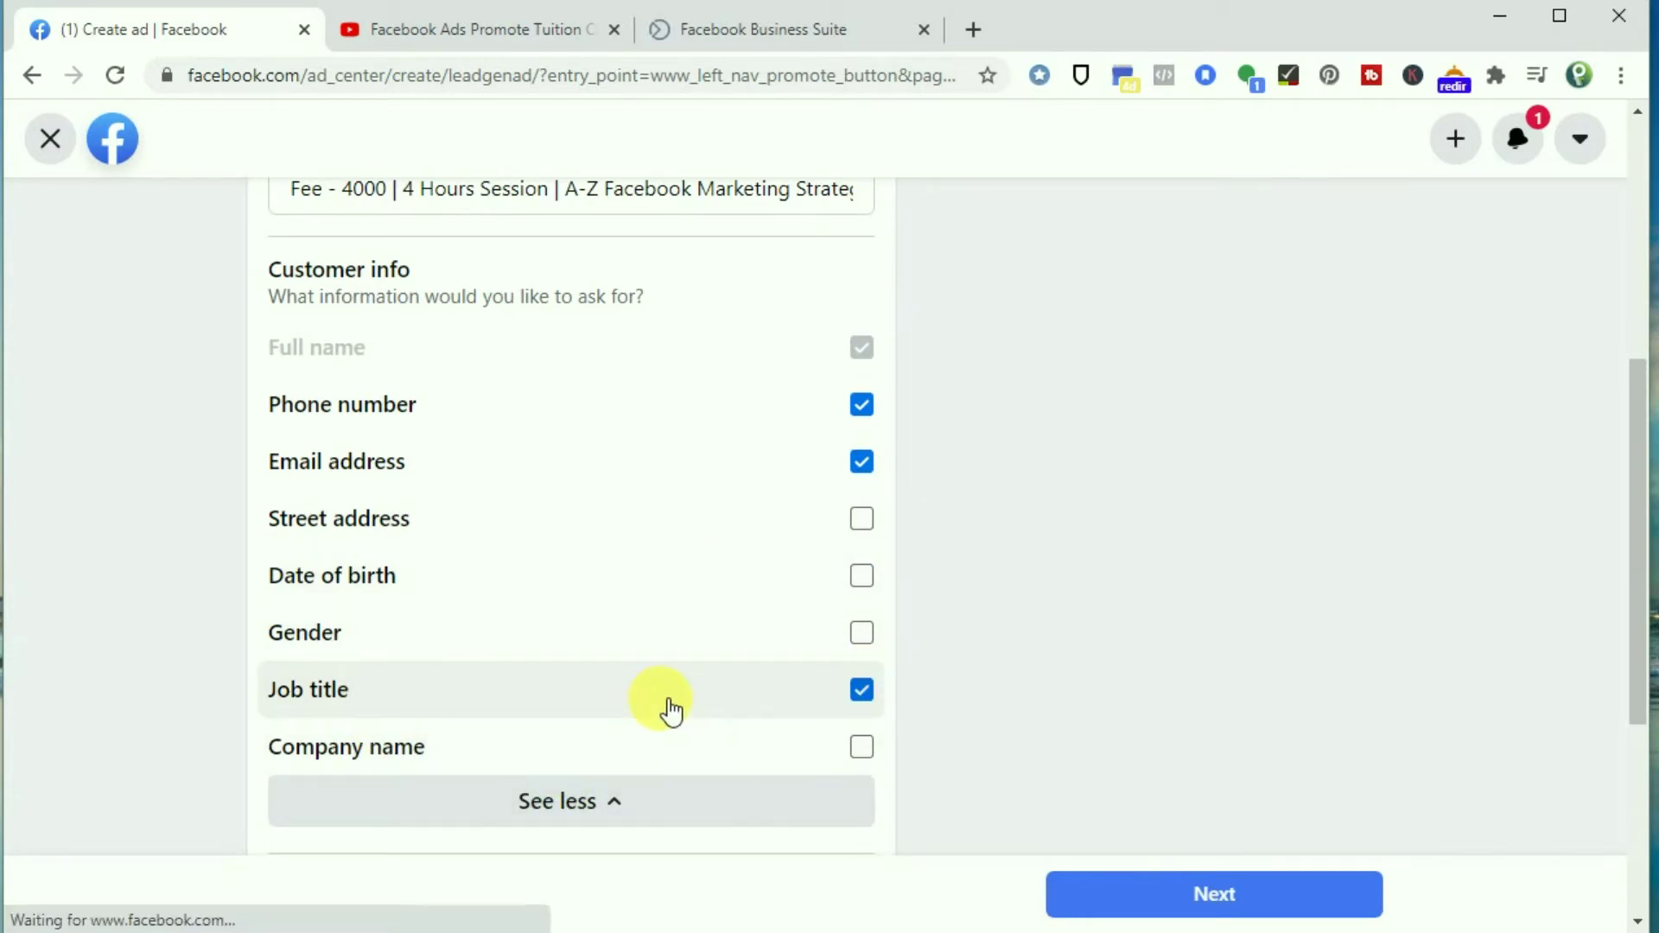
Step: Add a short-answer question to the form reading "What is your whatsapp Number (only for information)"
{"action": "scroll", "coordinate": [671, 710], "scroll_direction": "down", "scroll_amount": 3}
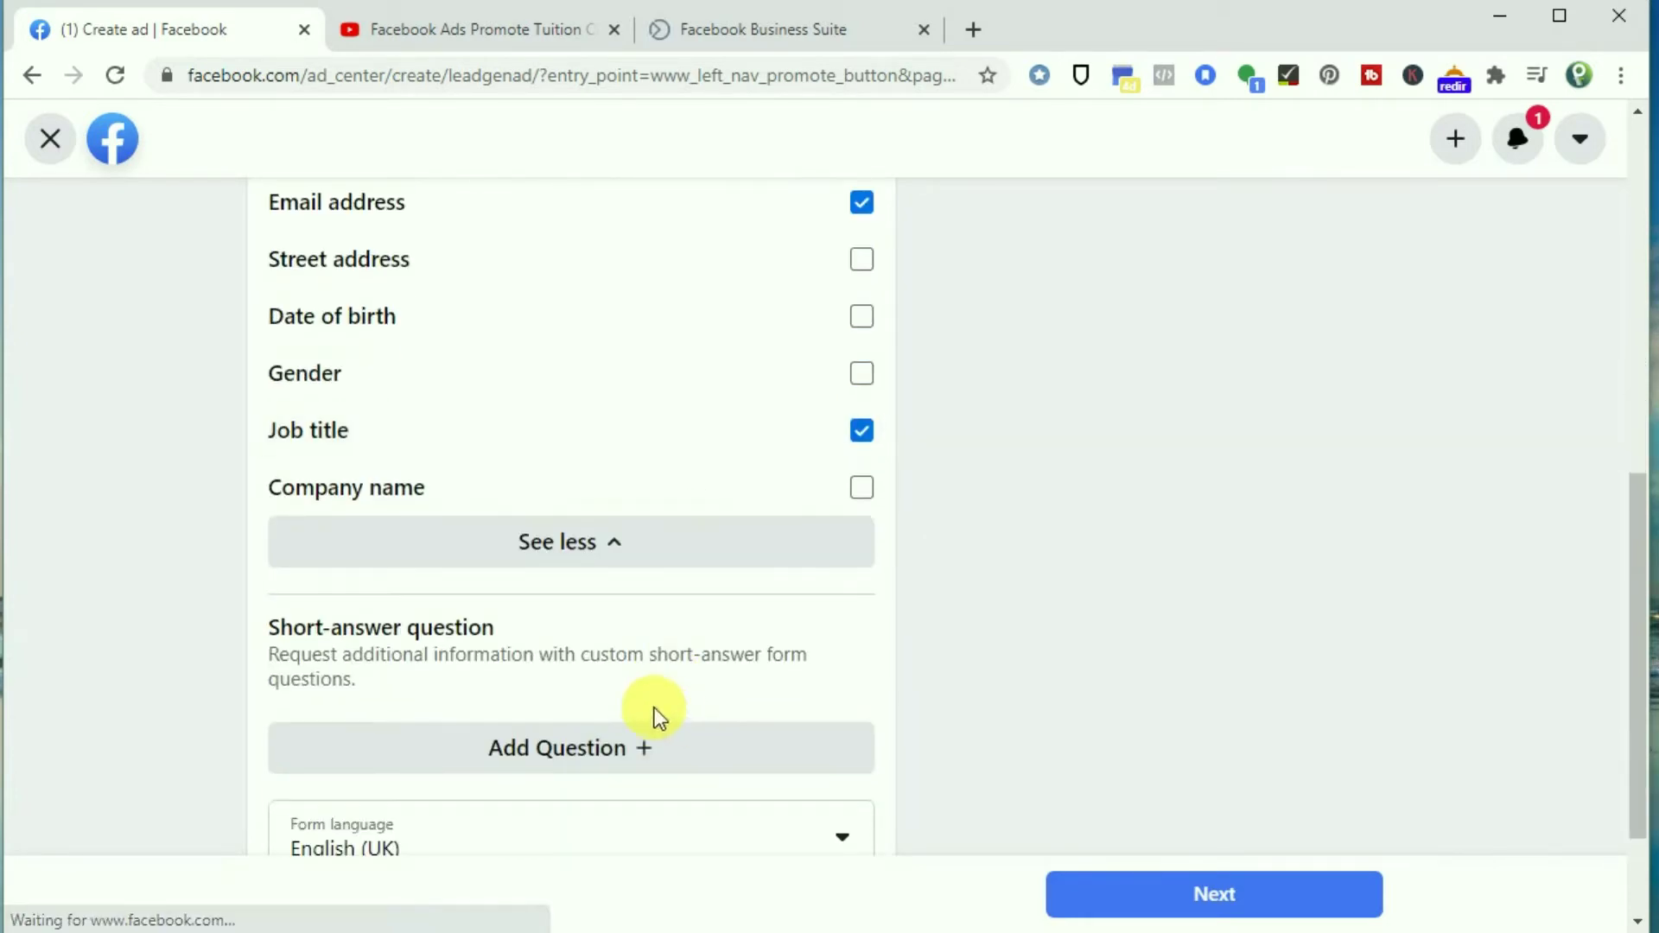
{"action": "left_click", "coordinate": [579, 754]}
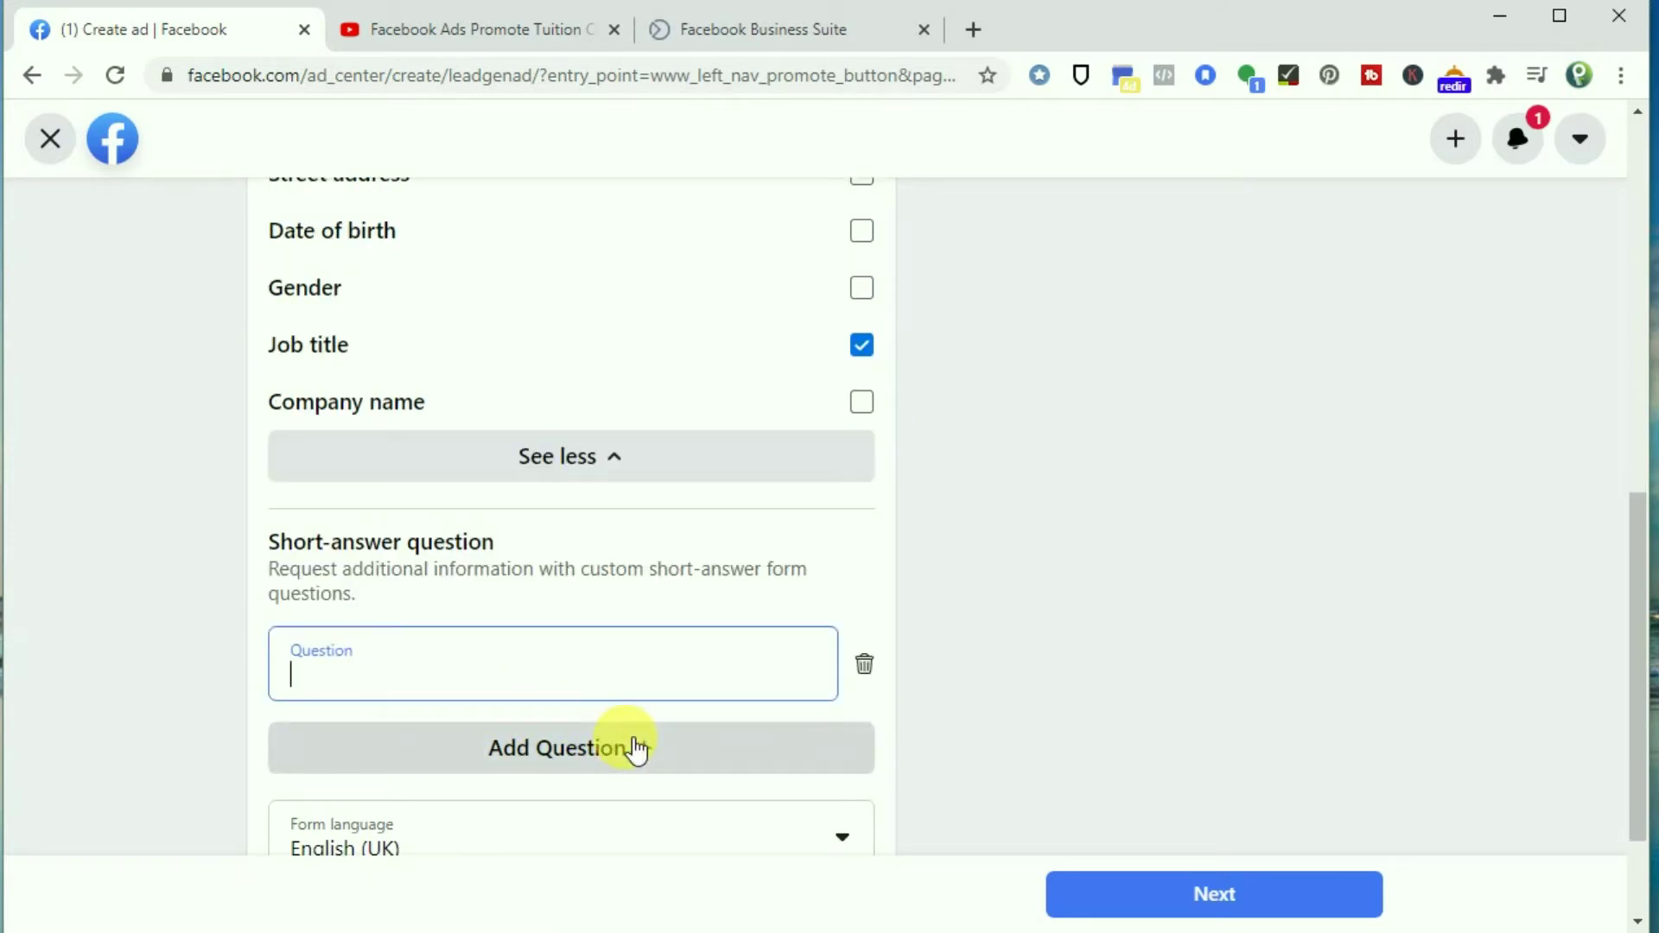
{"action": "type", "text": "What is "}
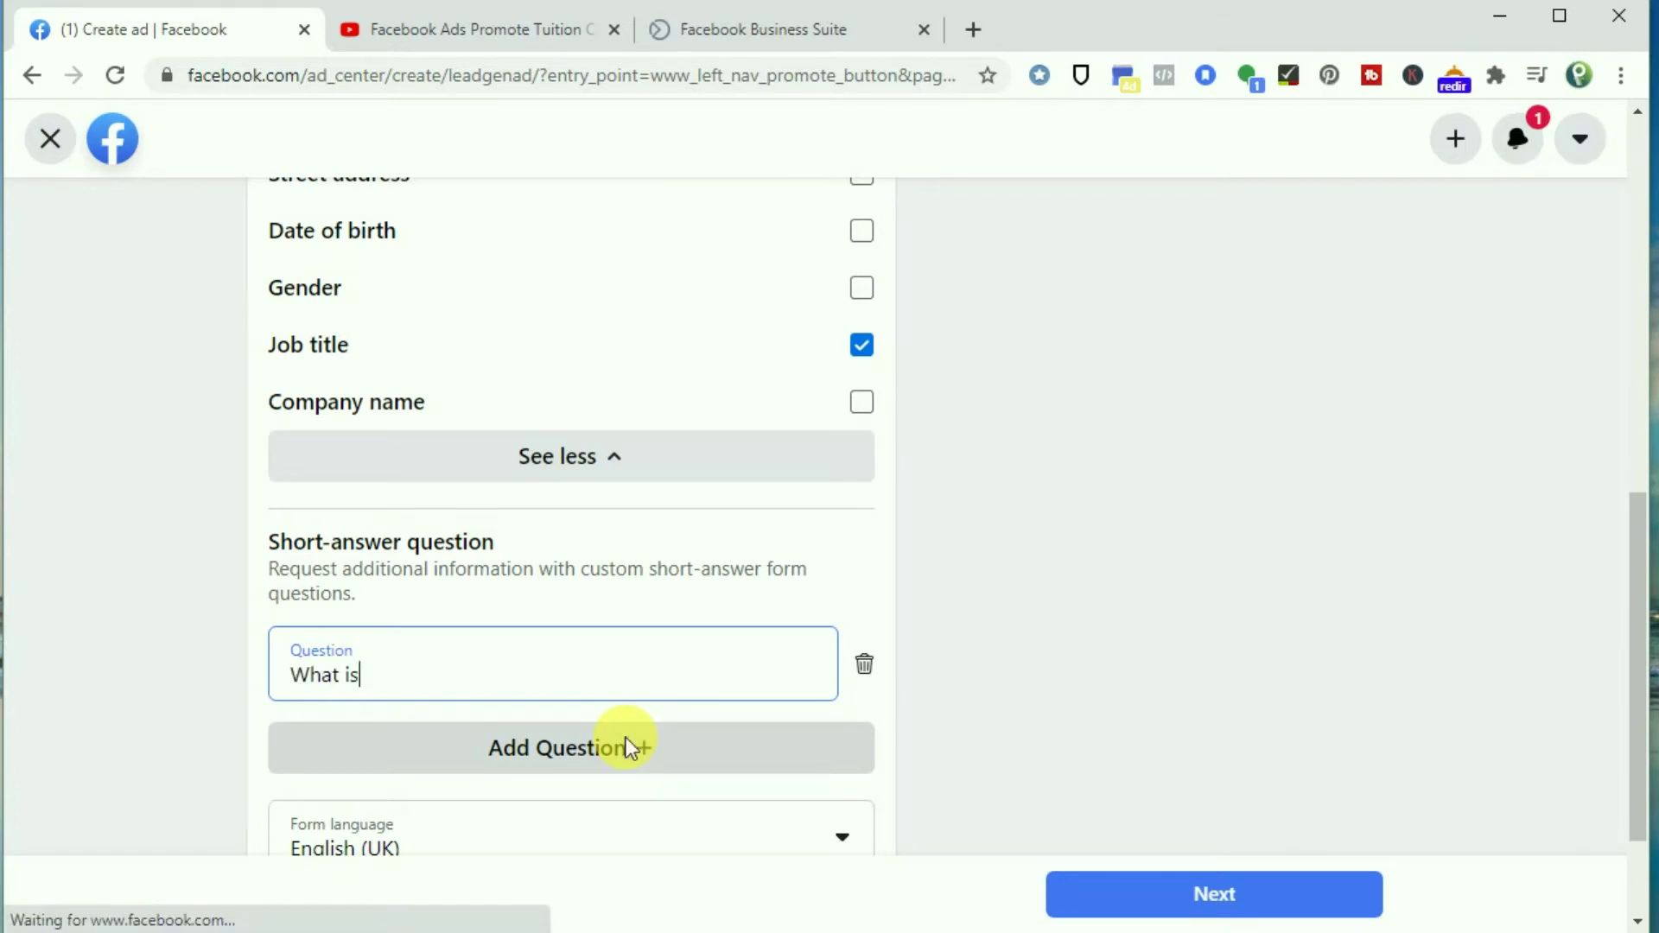
{"action": "type", "text": "your whatsapp N"}
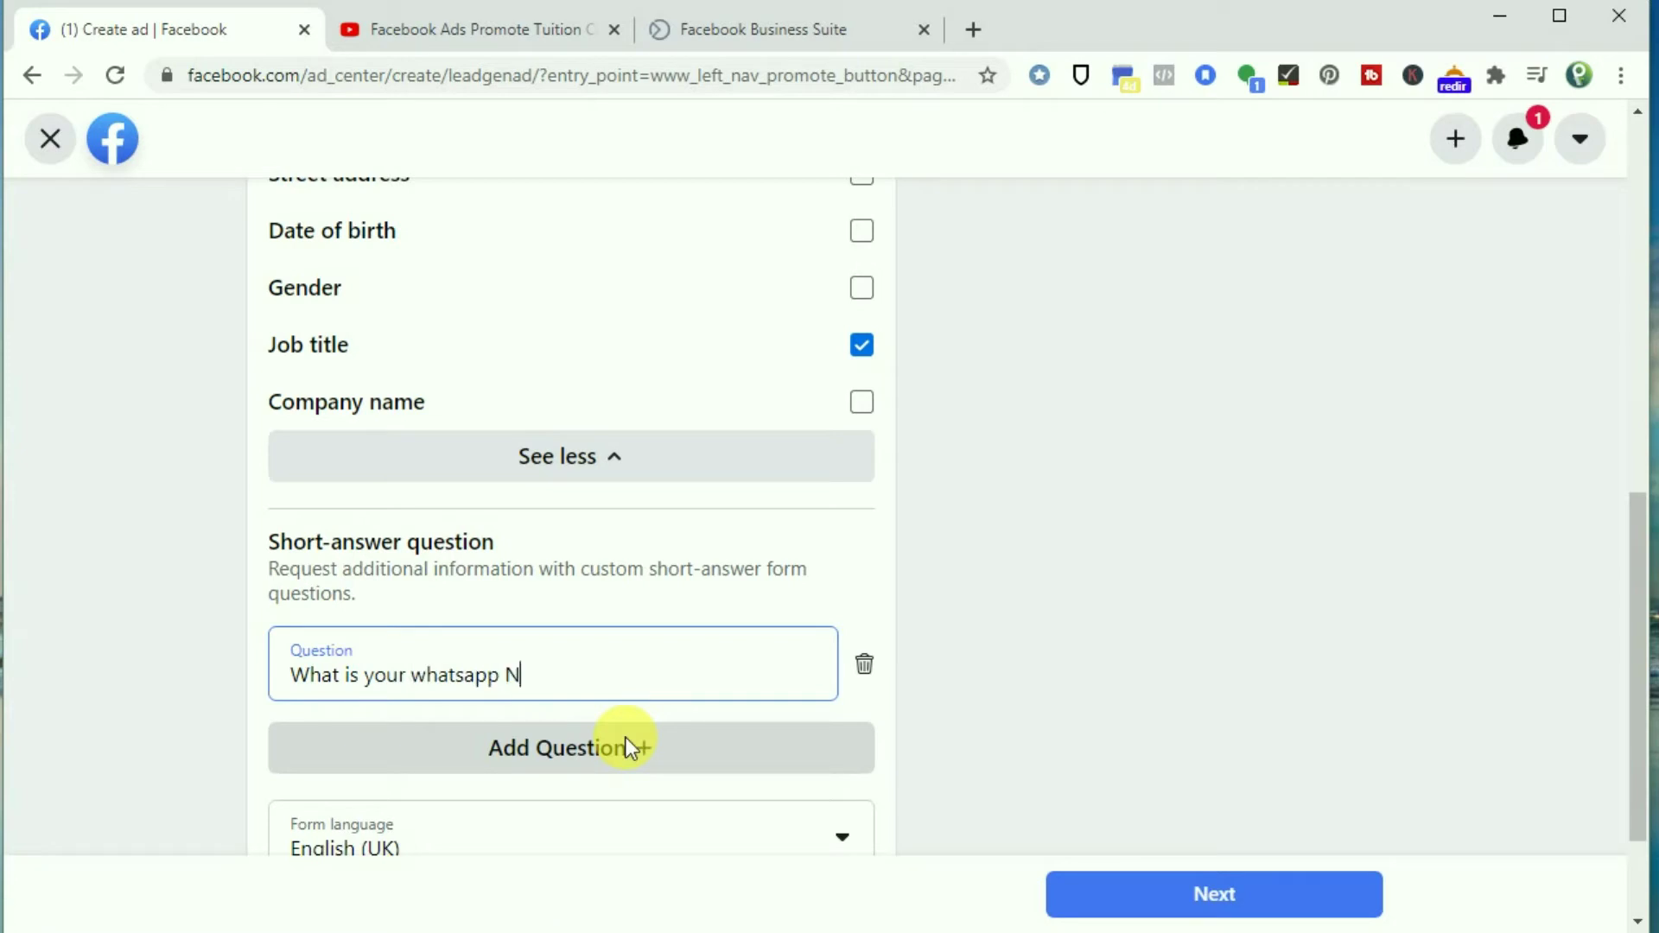
{"action": "type", "text": "umber ("}
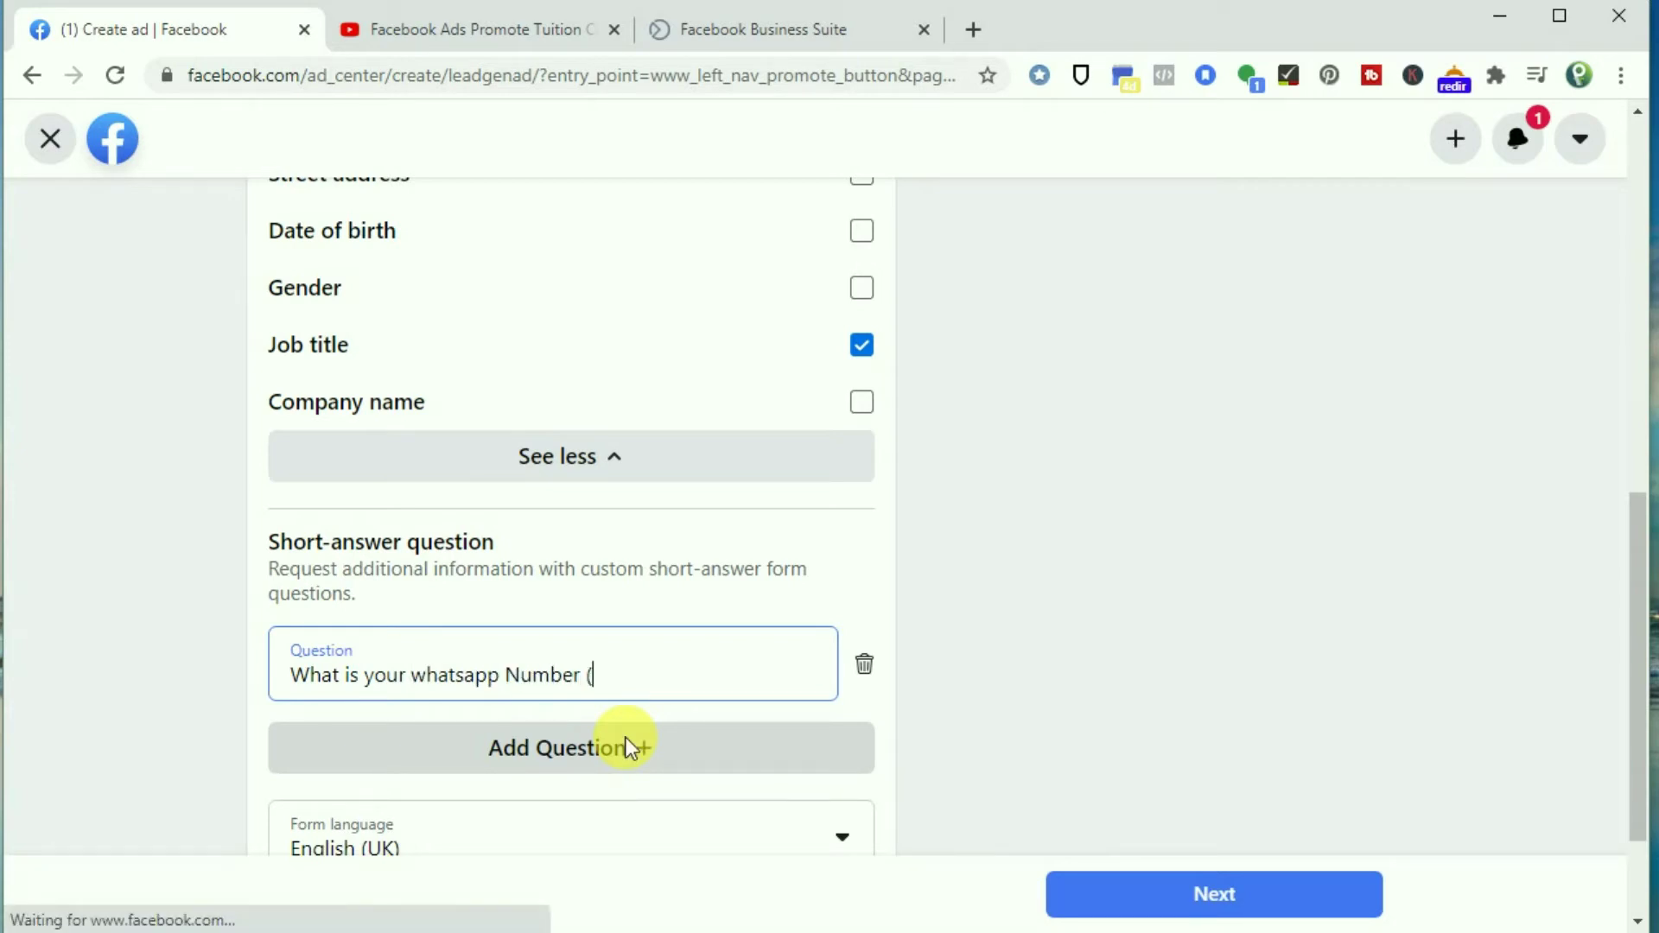
{"action": "type", "text": "on"}
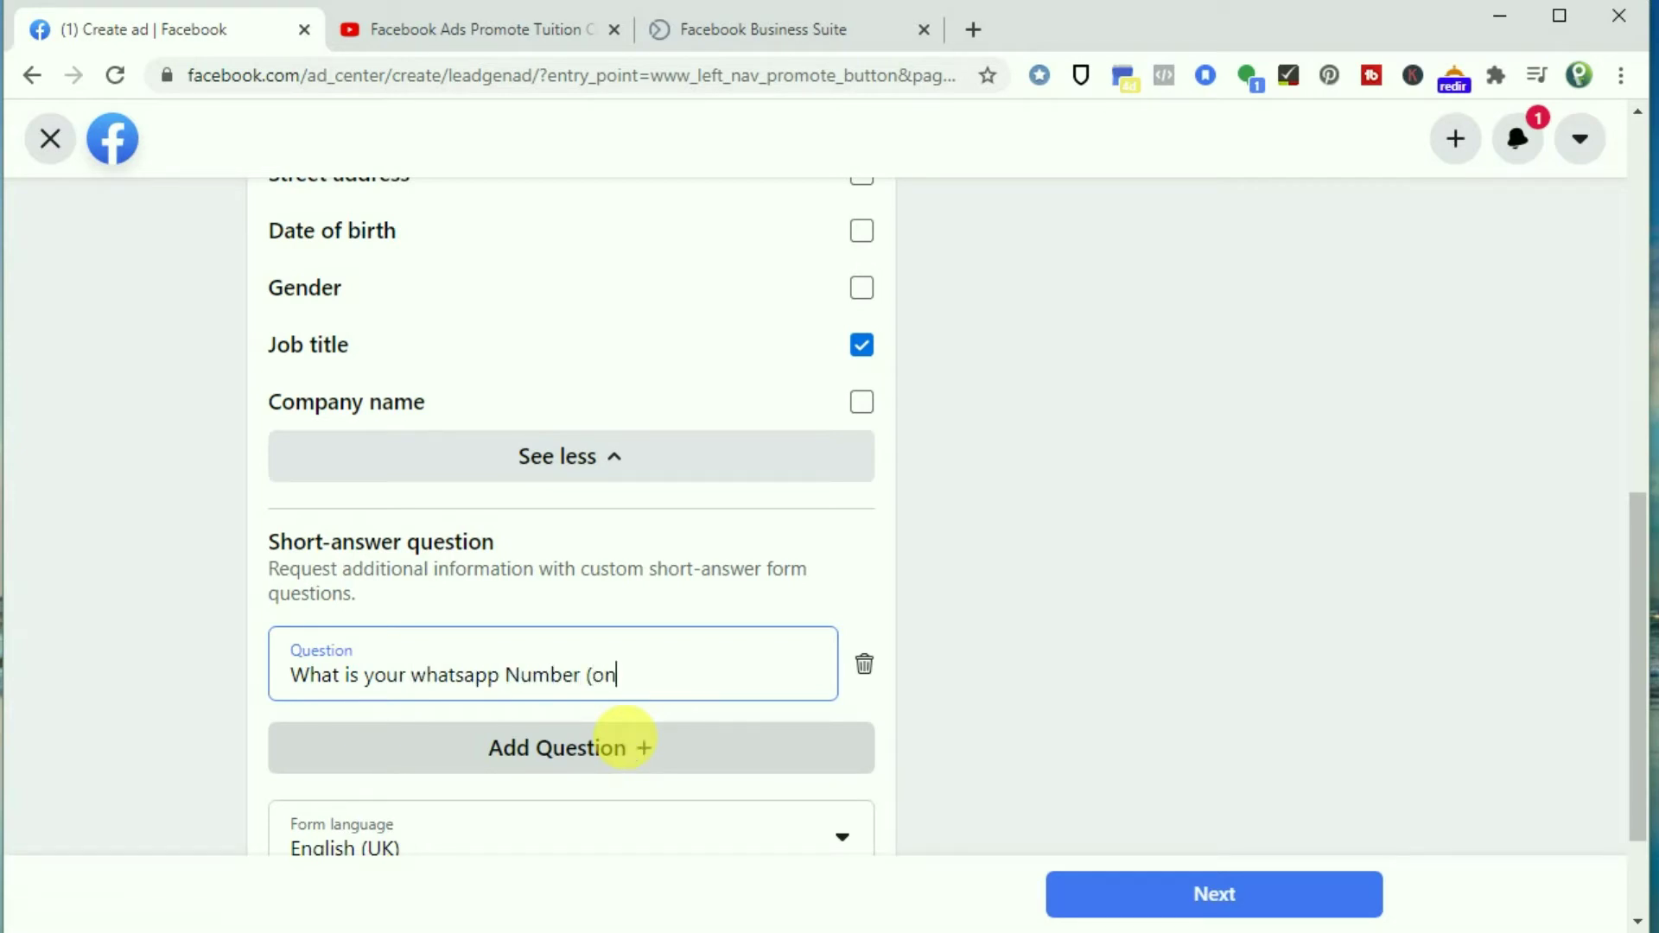
{"action": "type", "text": "ly for information"}
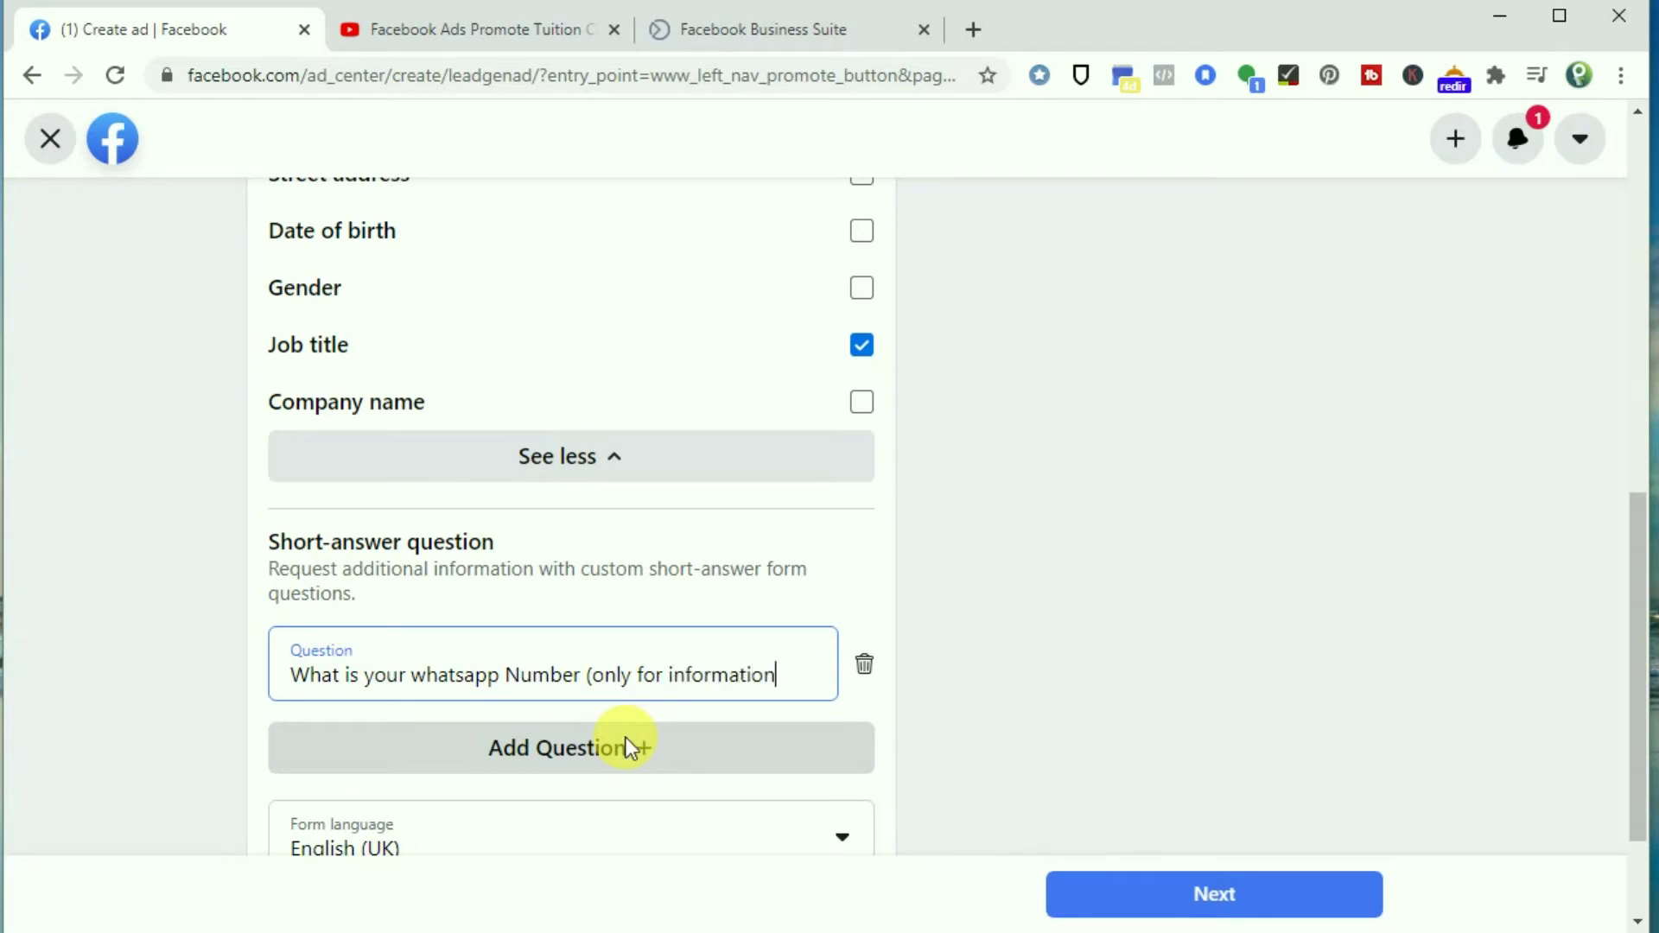
{"action": "type", "text": ")"}
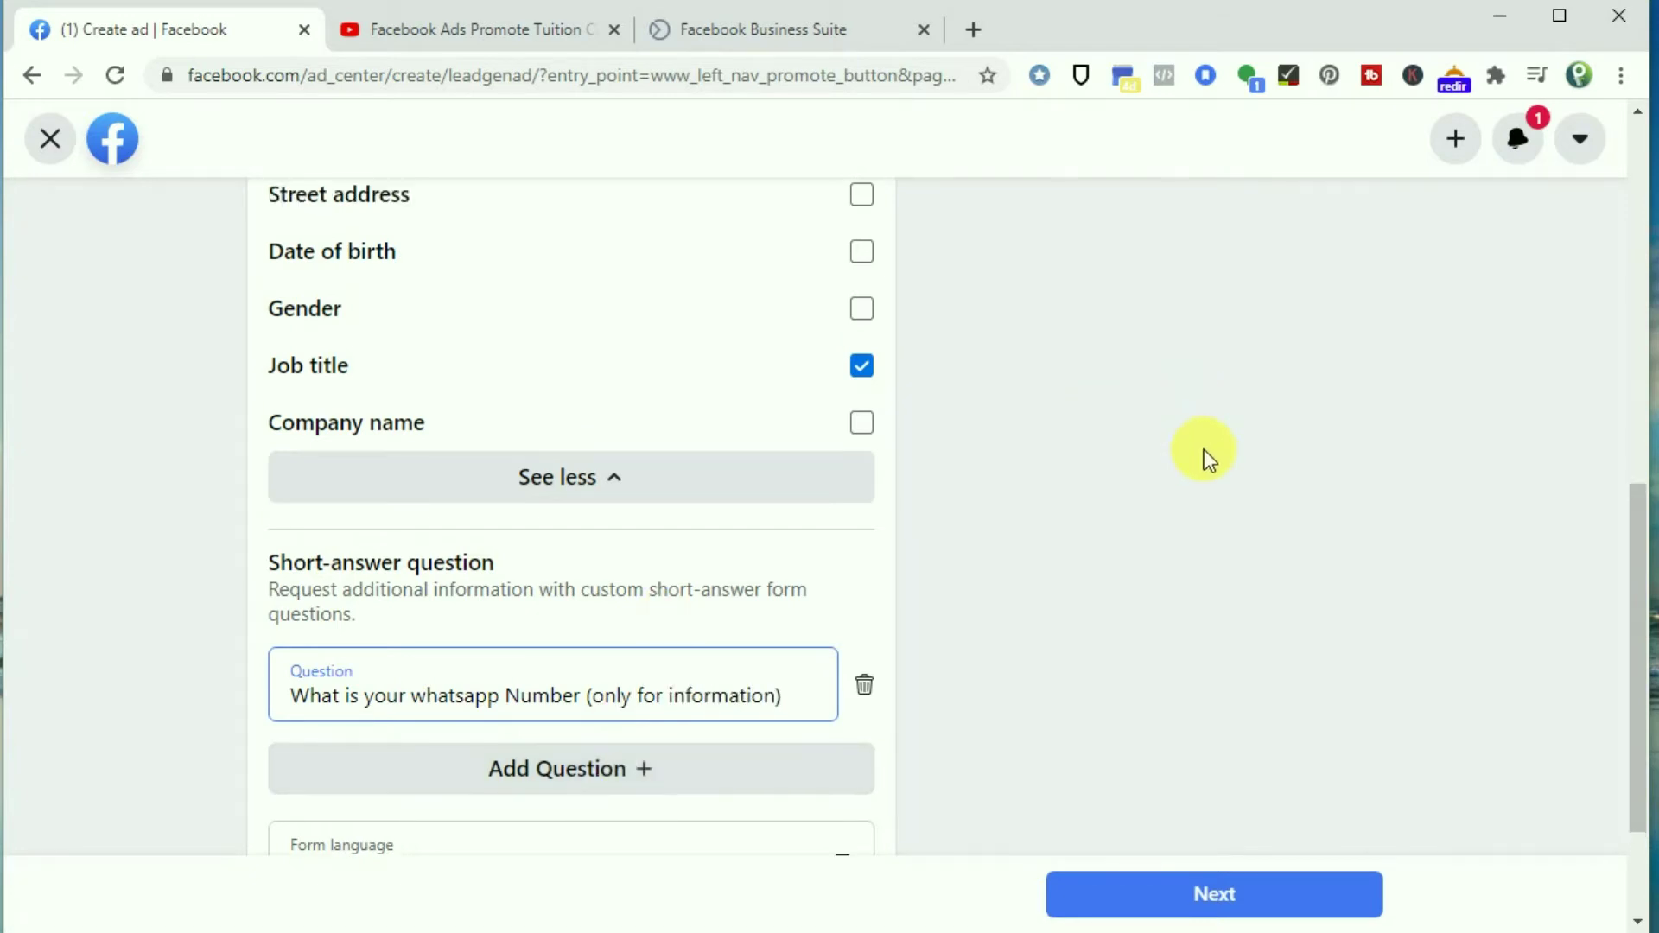
Step: Add a second short-answer question to the form reading "Please type your Facebook Page ID"
{"action": "scroll", "coordinate": [1204, 450], "scroll_direction": "up", "scroll_amount": 10}
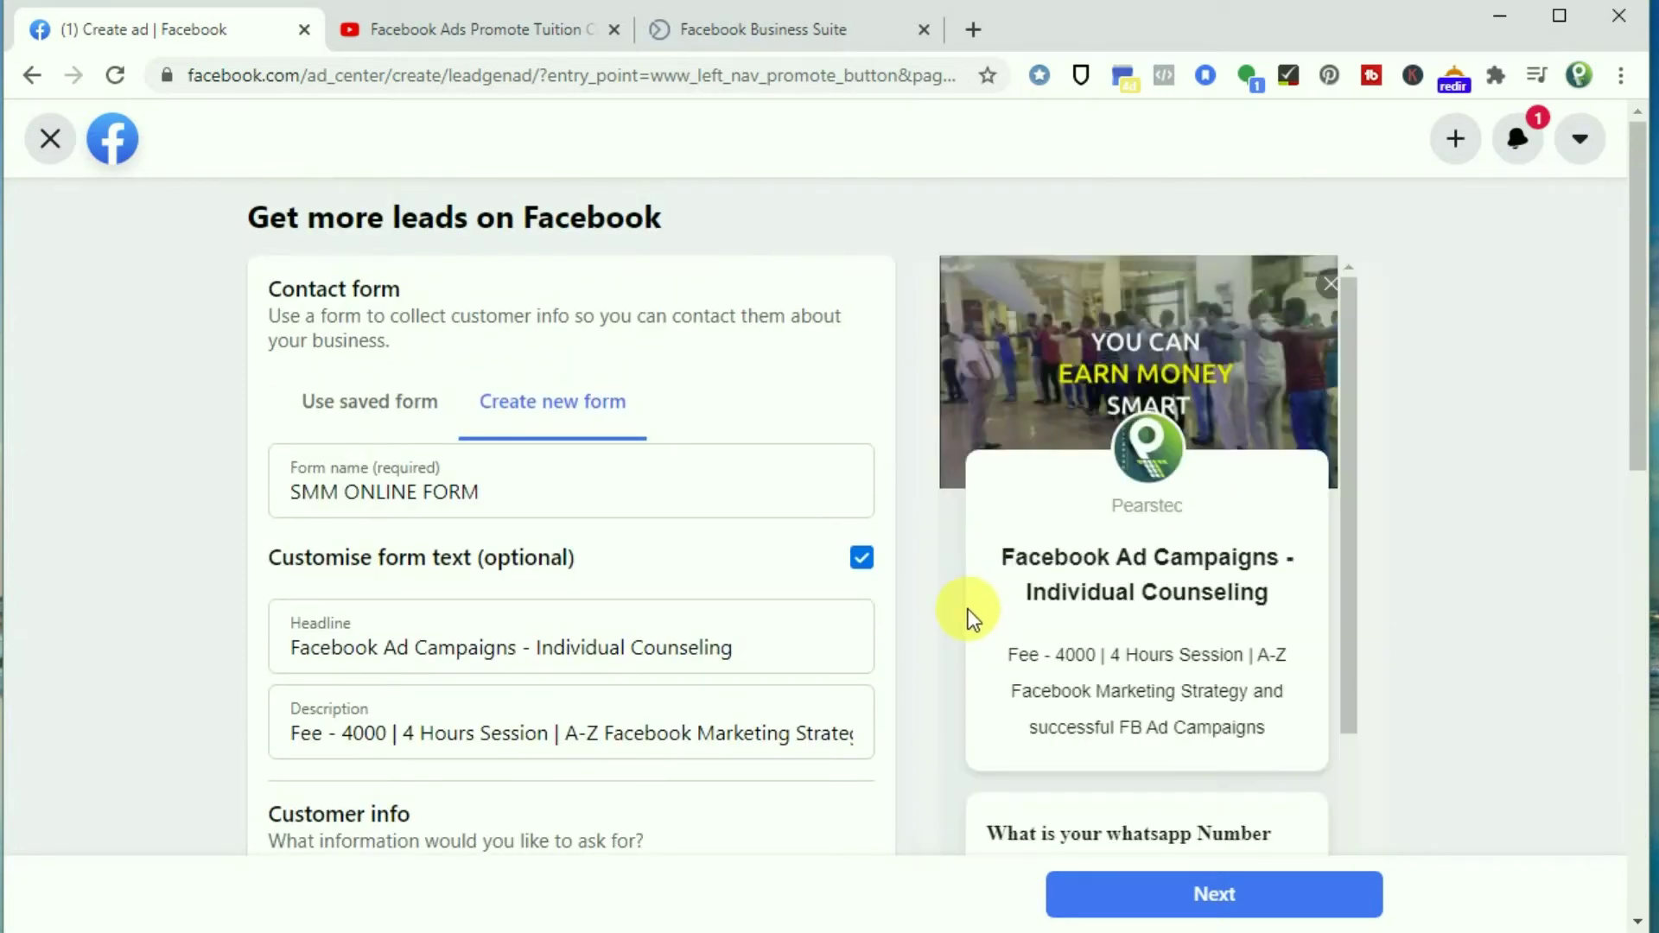
{"action": "scroll", "coordinate": [1132, 597], "scroll_direction": "down", "scroll_amount": 2}
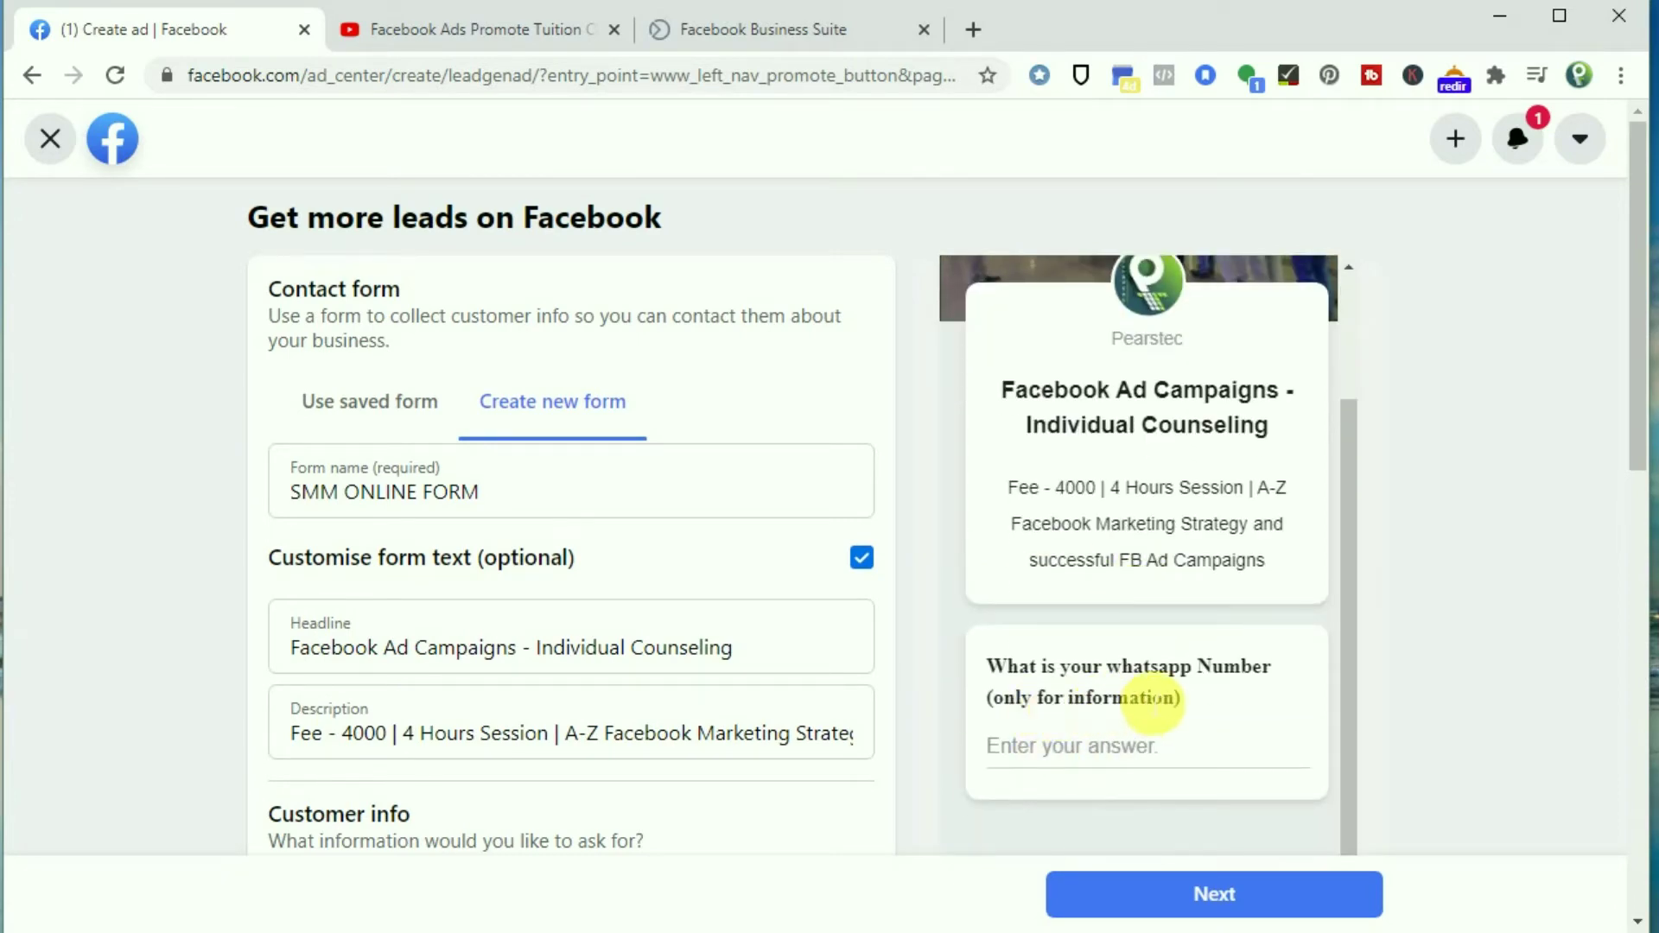
{"action": "scroll", "coordinate": [562, 682], "scroll_direction": "down", "scroll_amount": 4}
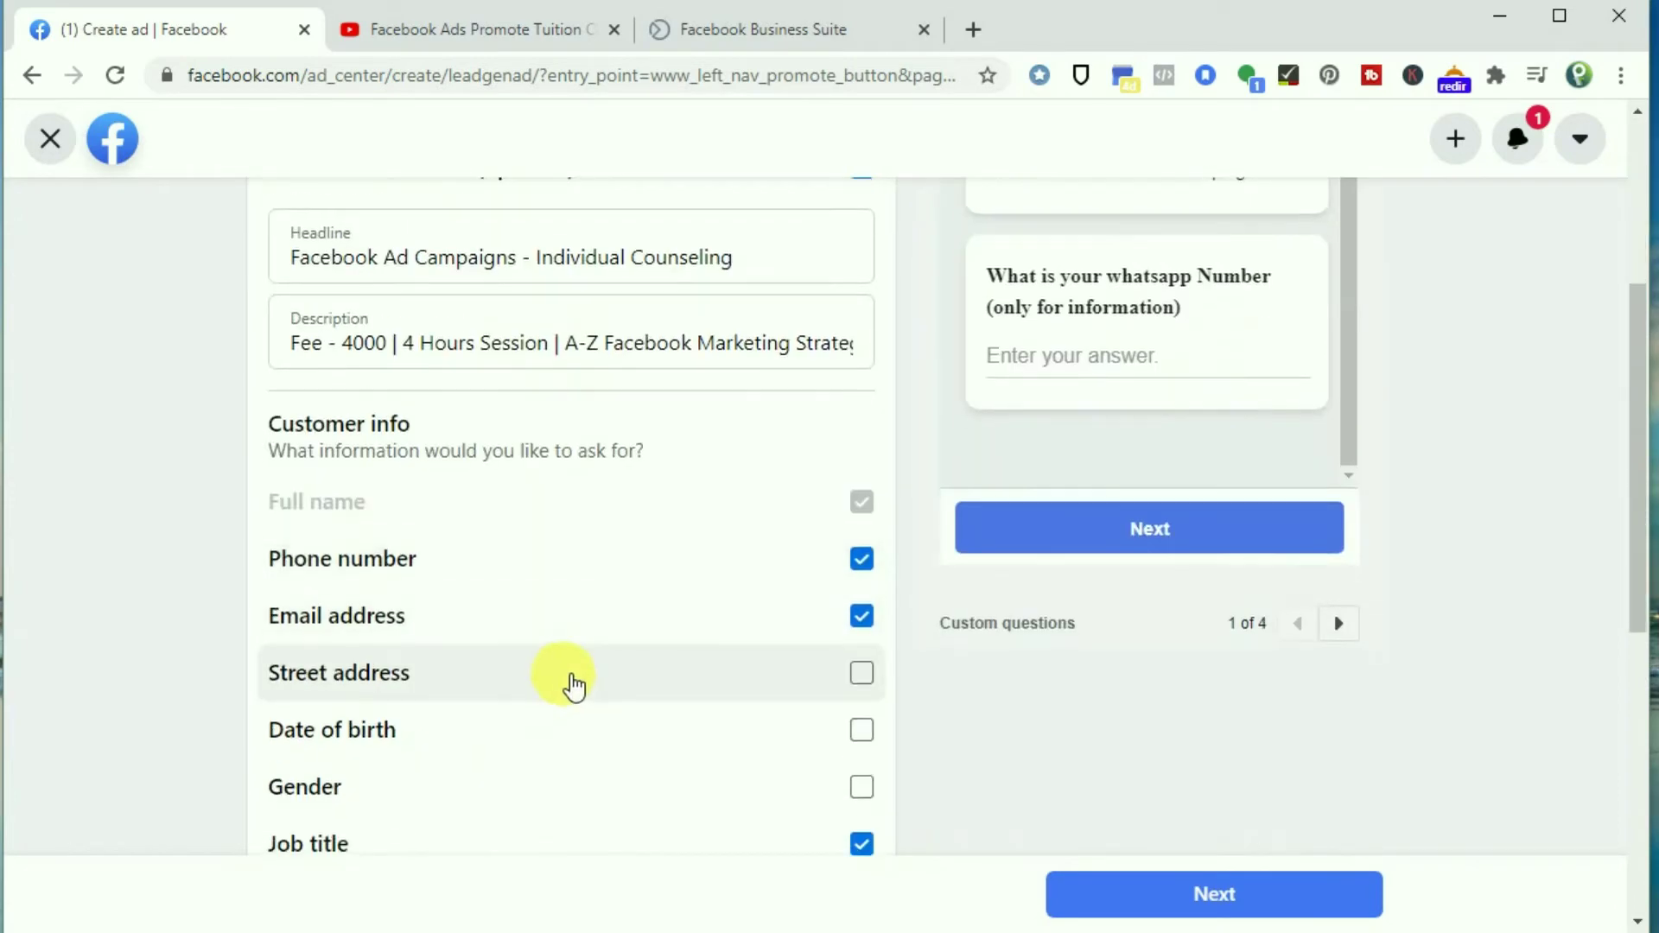
{"action": "scroll", "coordinate": [570, 683], "scroll_direction": "down", "scroll_amount": 7}
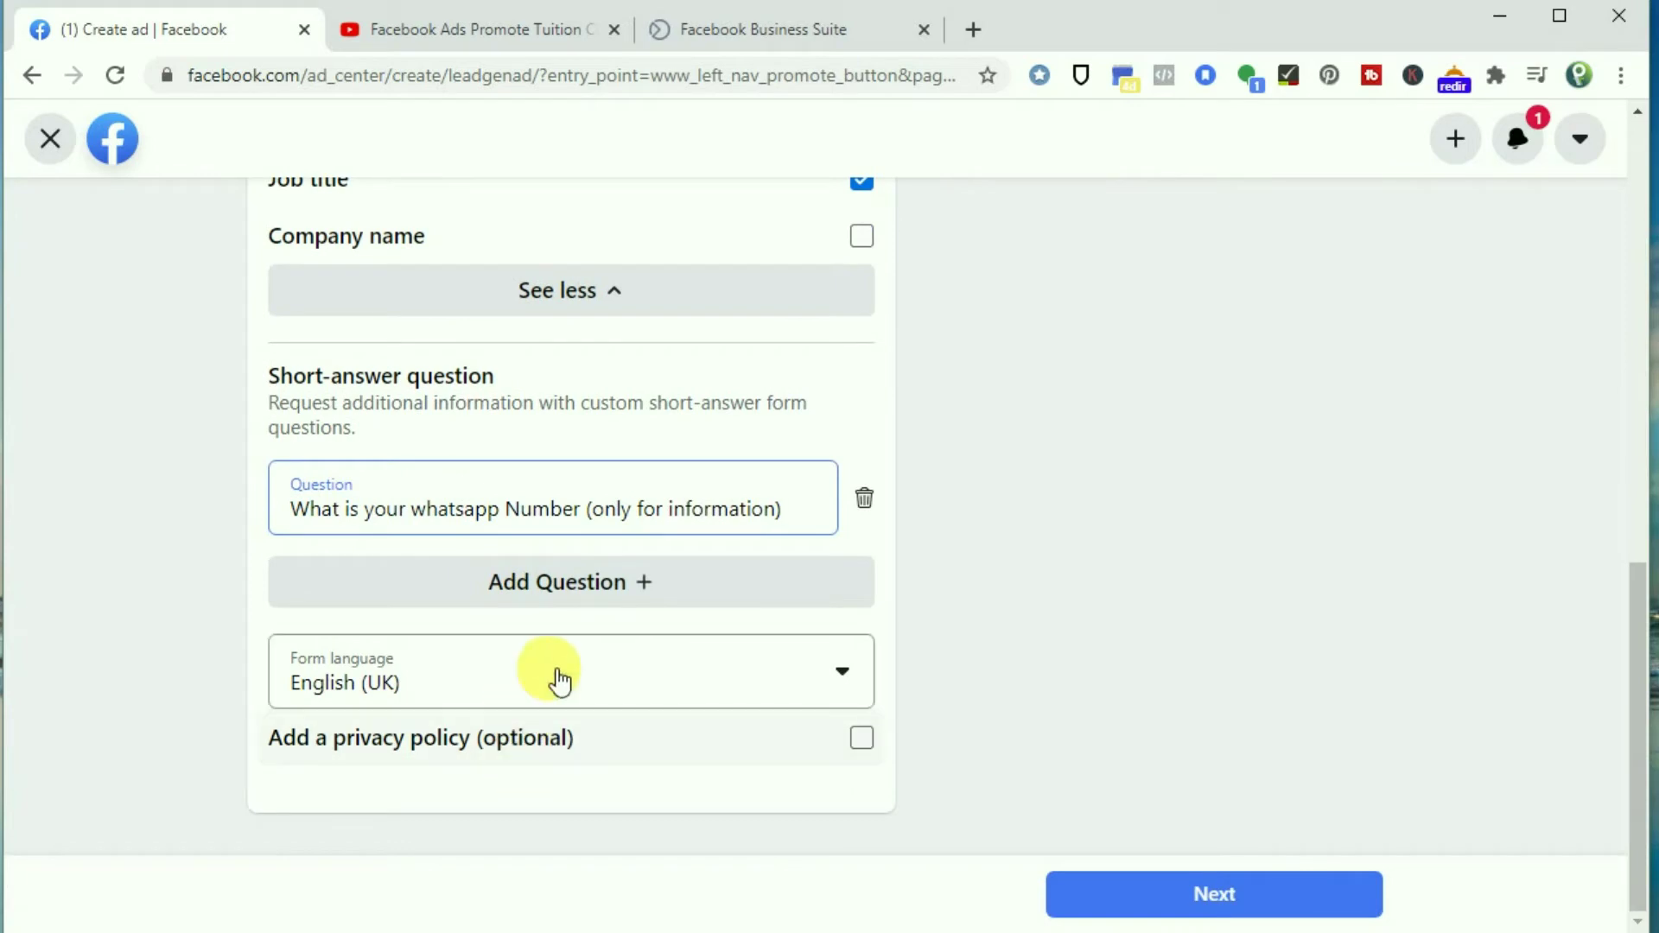
{"action": "left_click", "coordinate": [605, 587]}
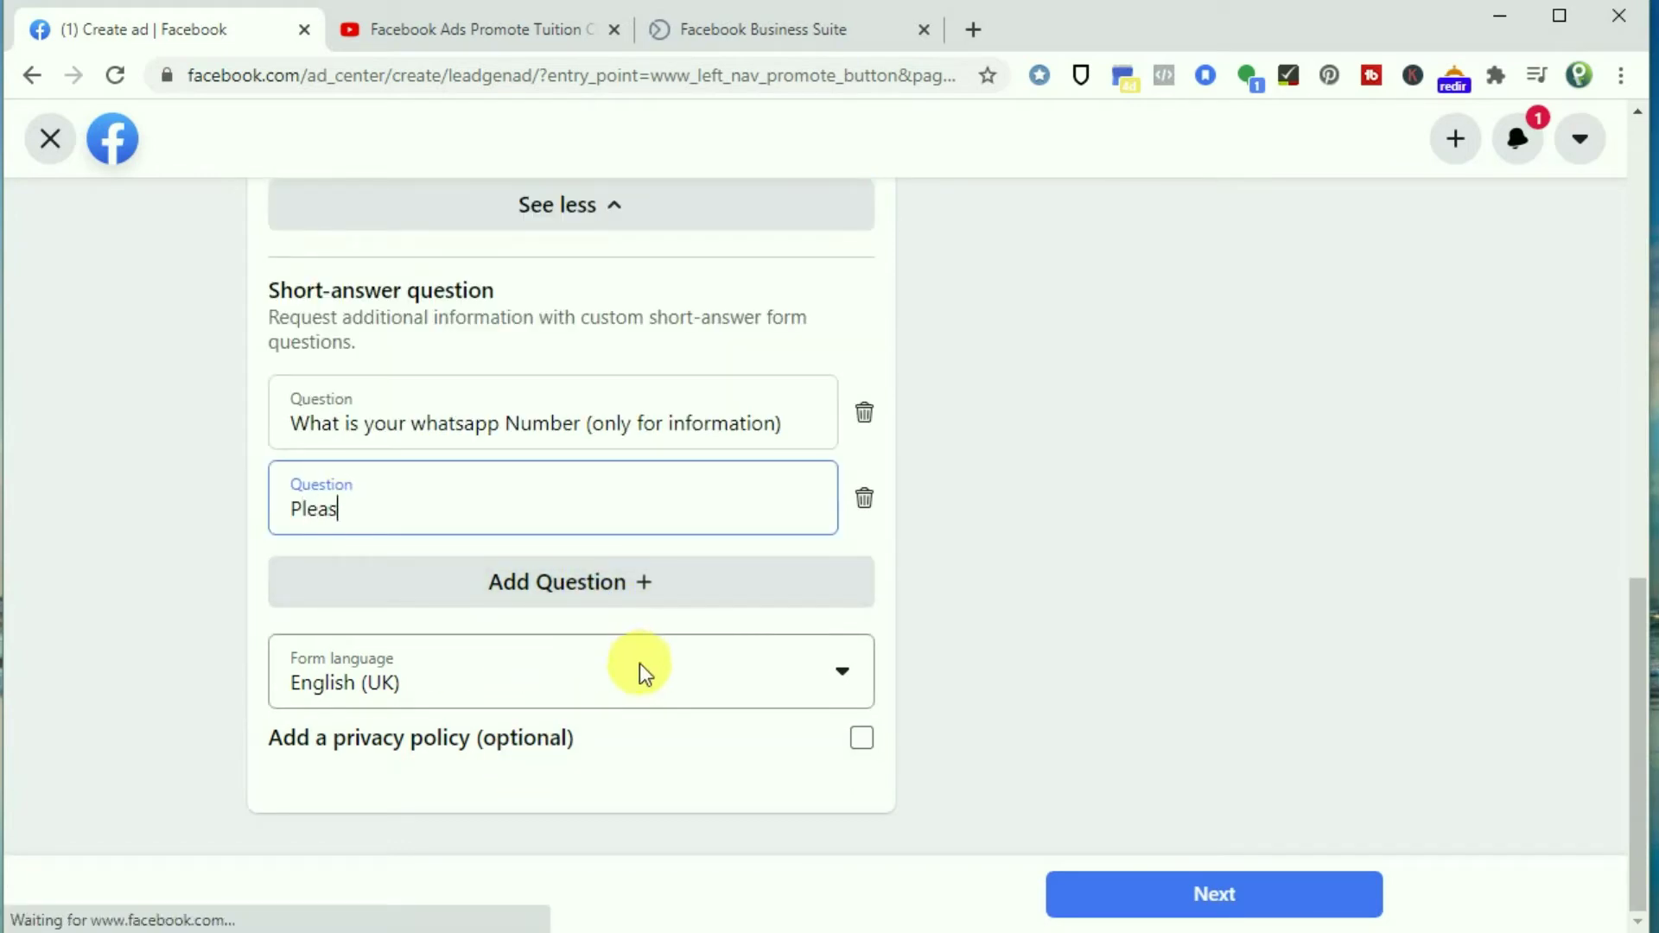
{"action": "type", "text": "Please type your "}
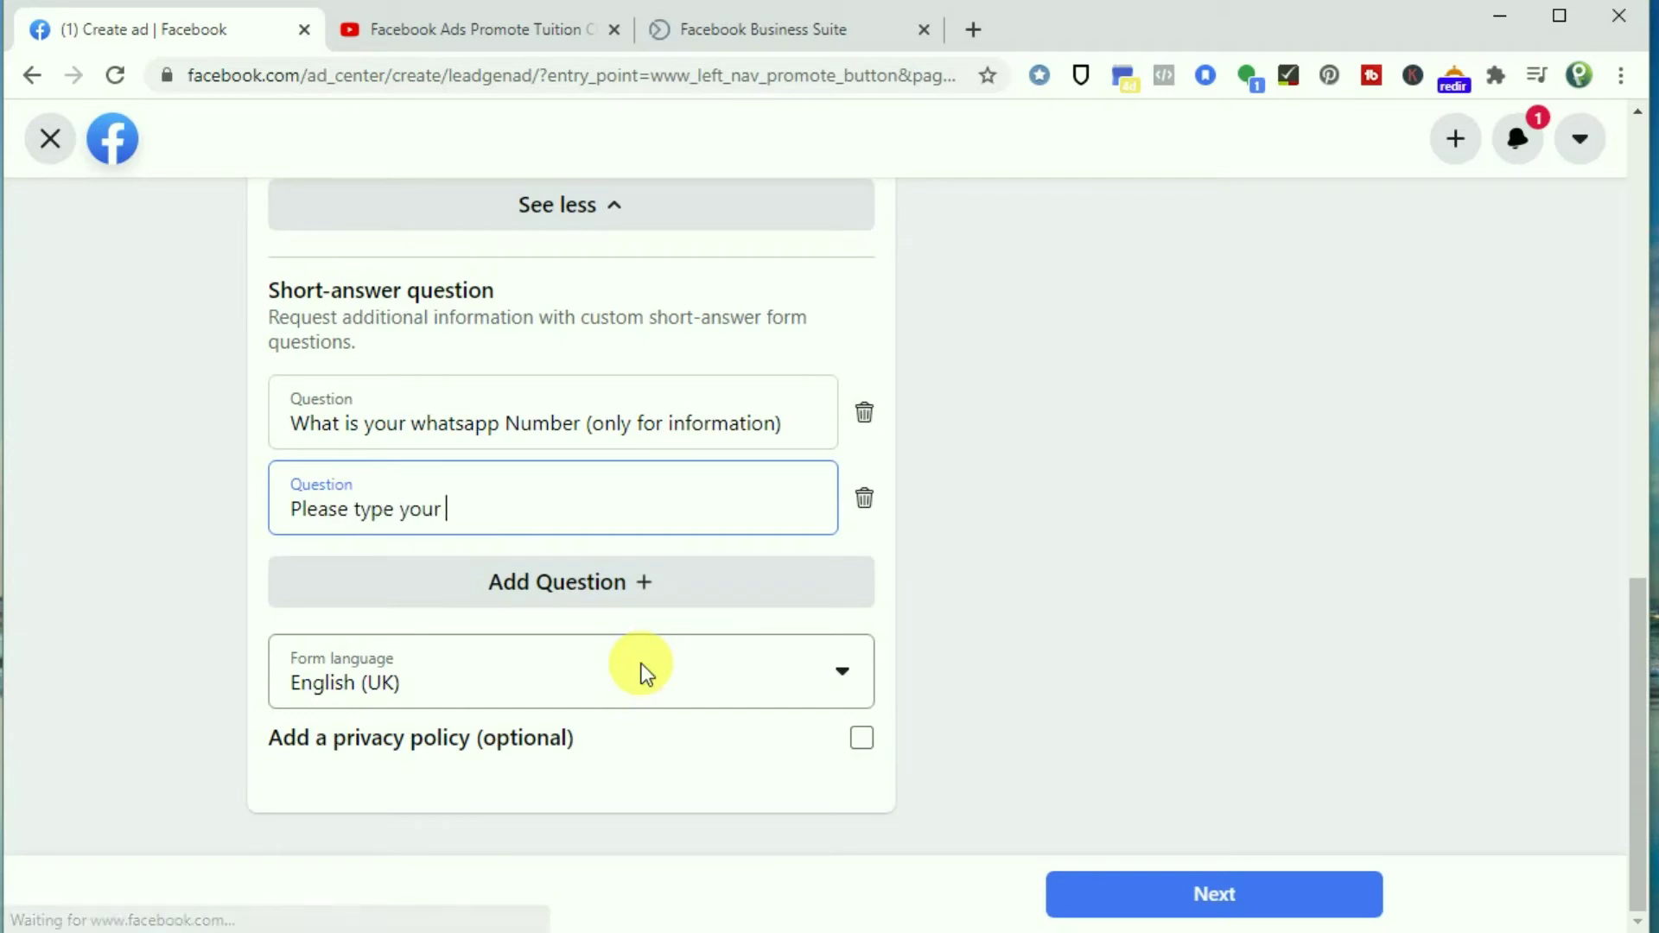
{"action": "type", "text": "facebook"}
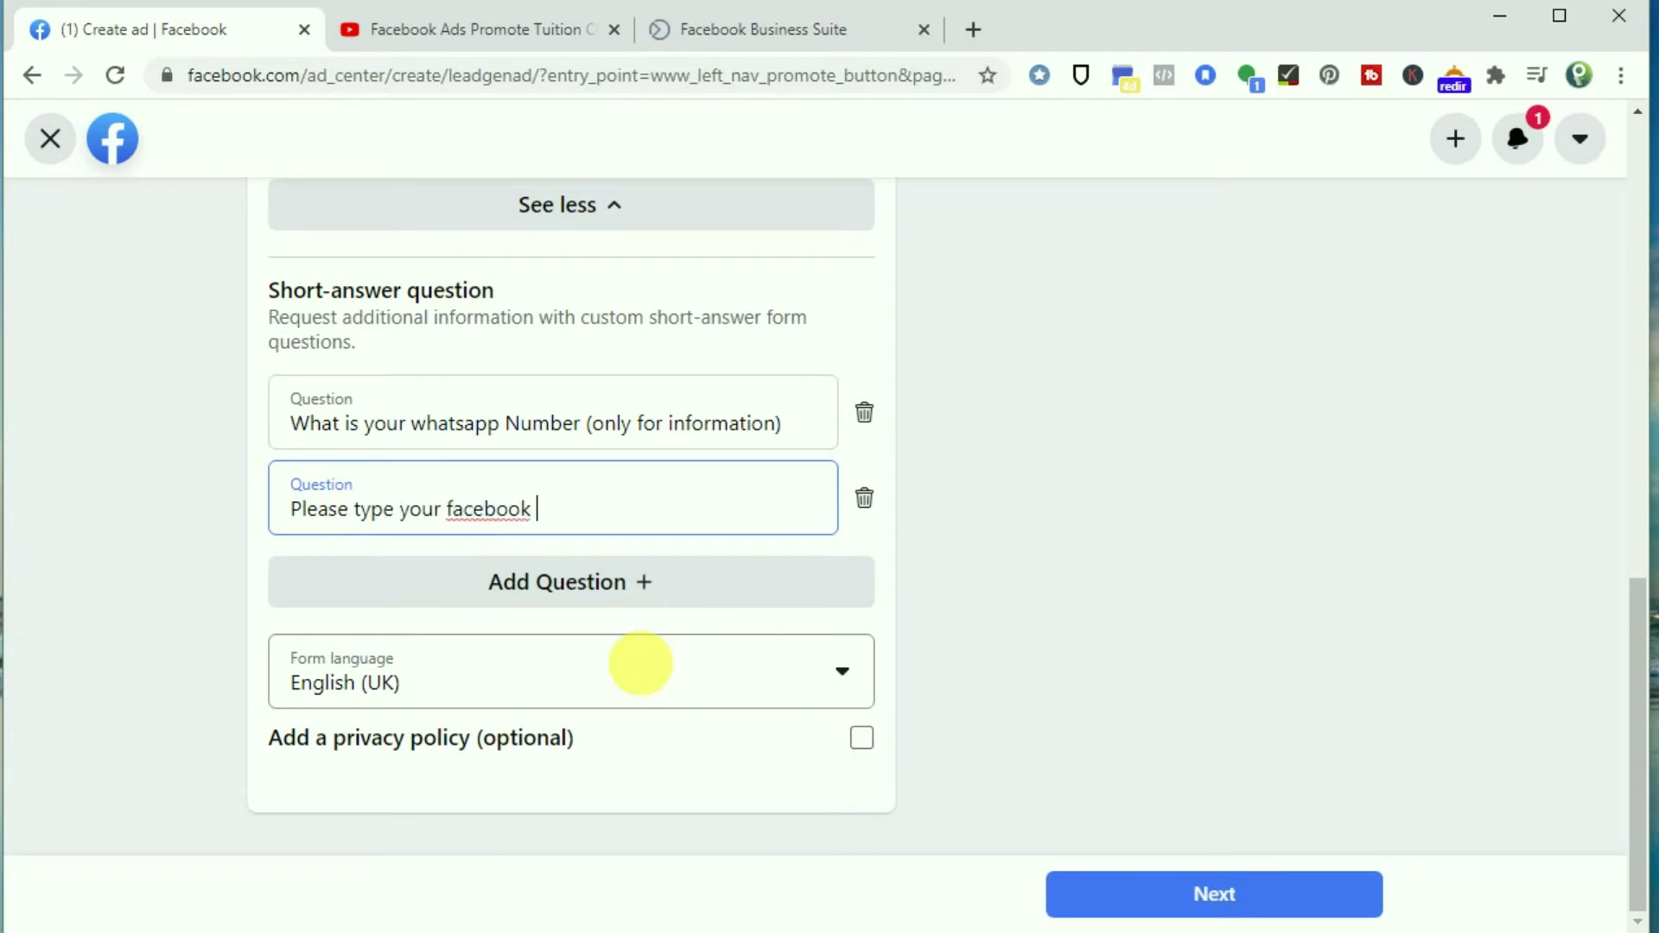
{"action": "key", "text": "BackSpace"}
{"action": "type", "text": "Face"}
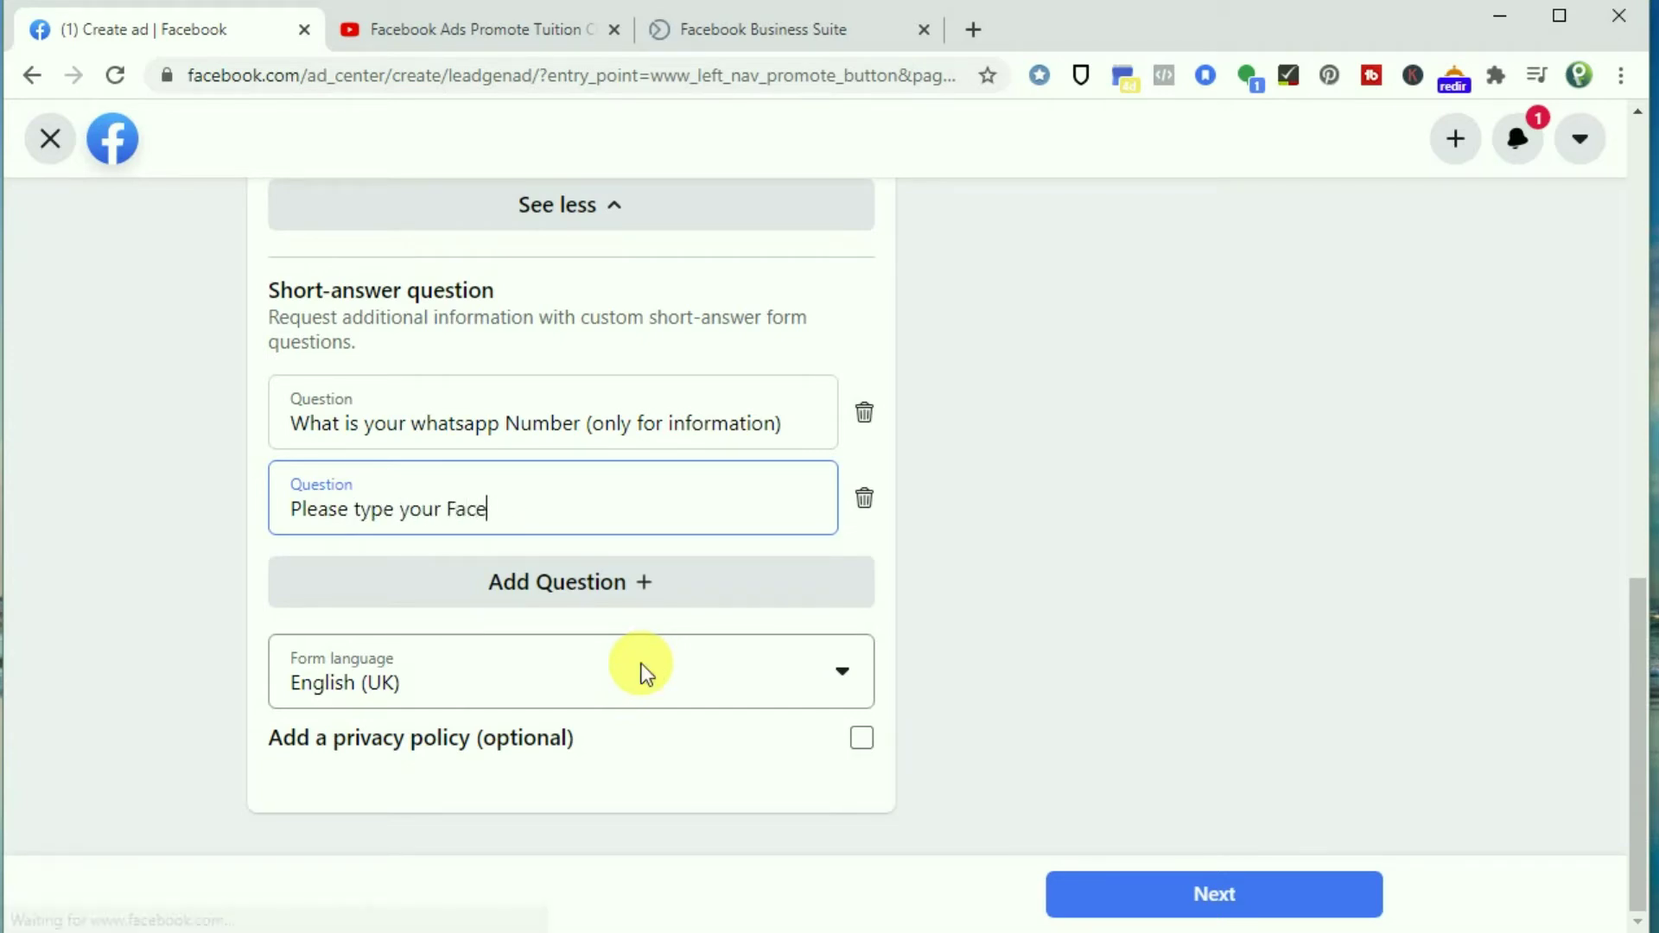
{"action": "type", "text": "book Page id"}
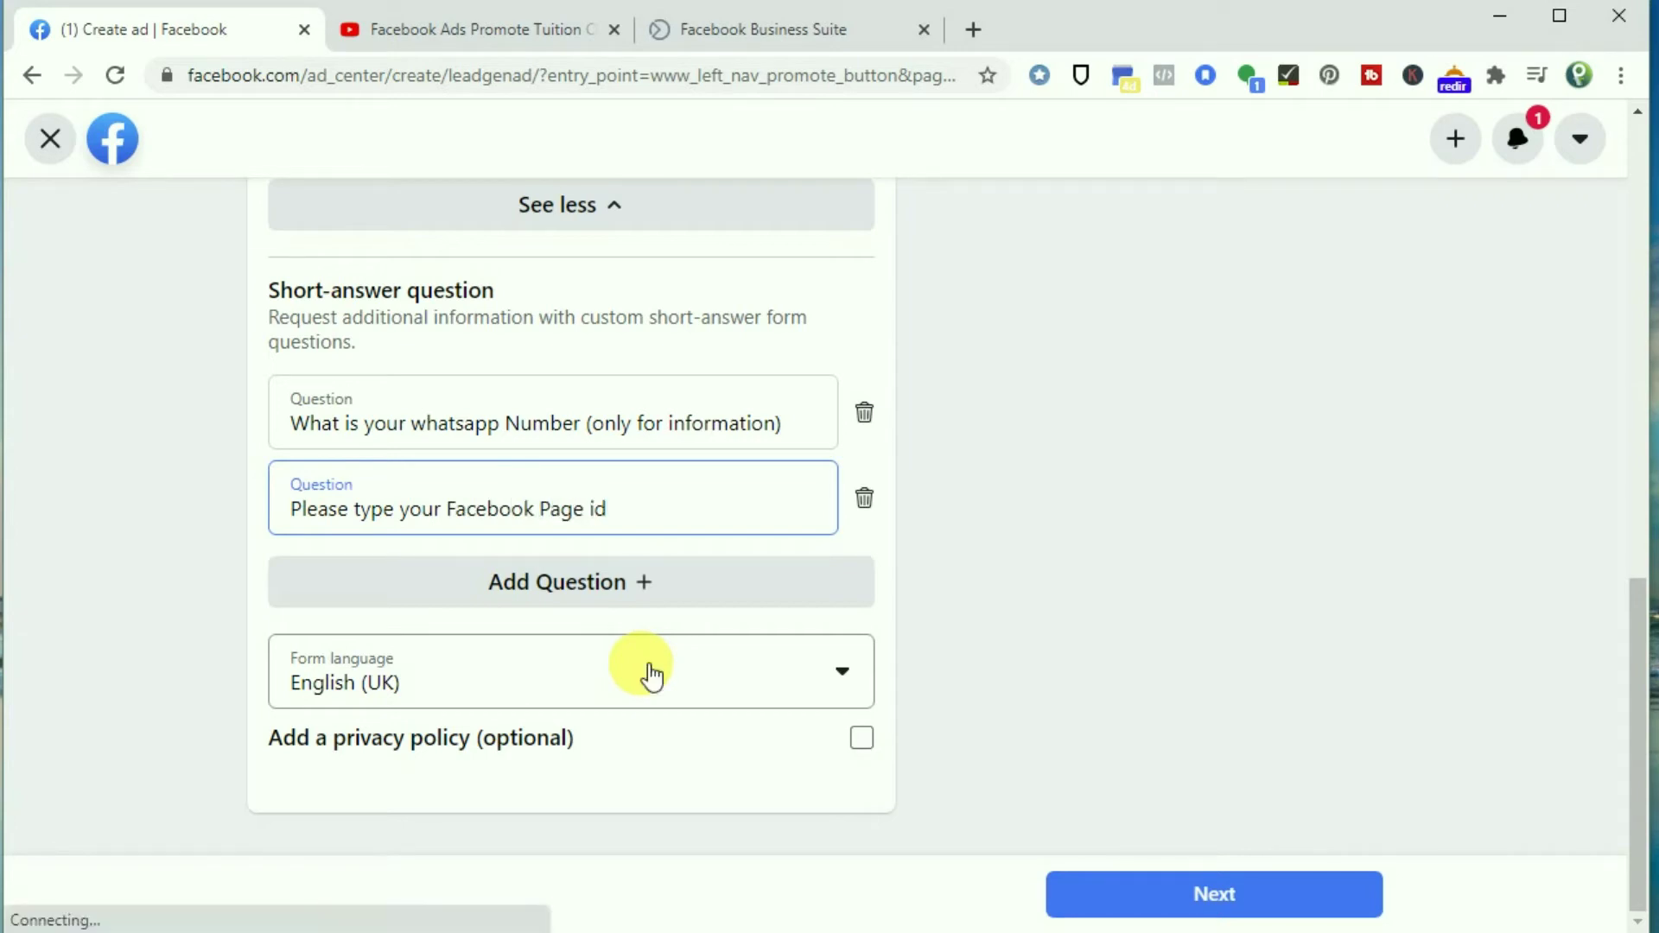
{"action": "type", "text": "l"}
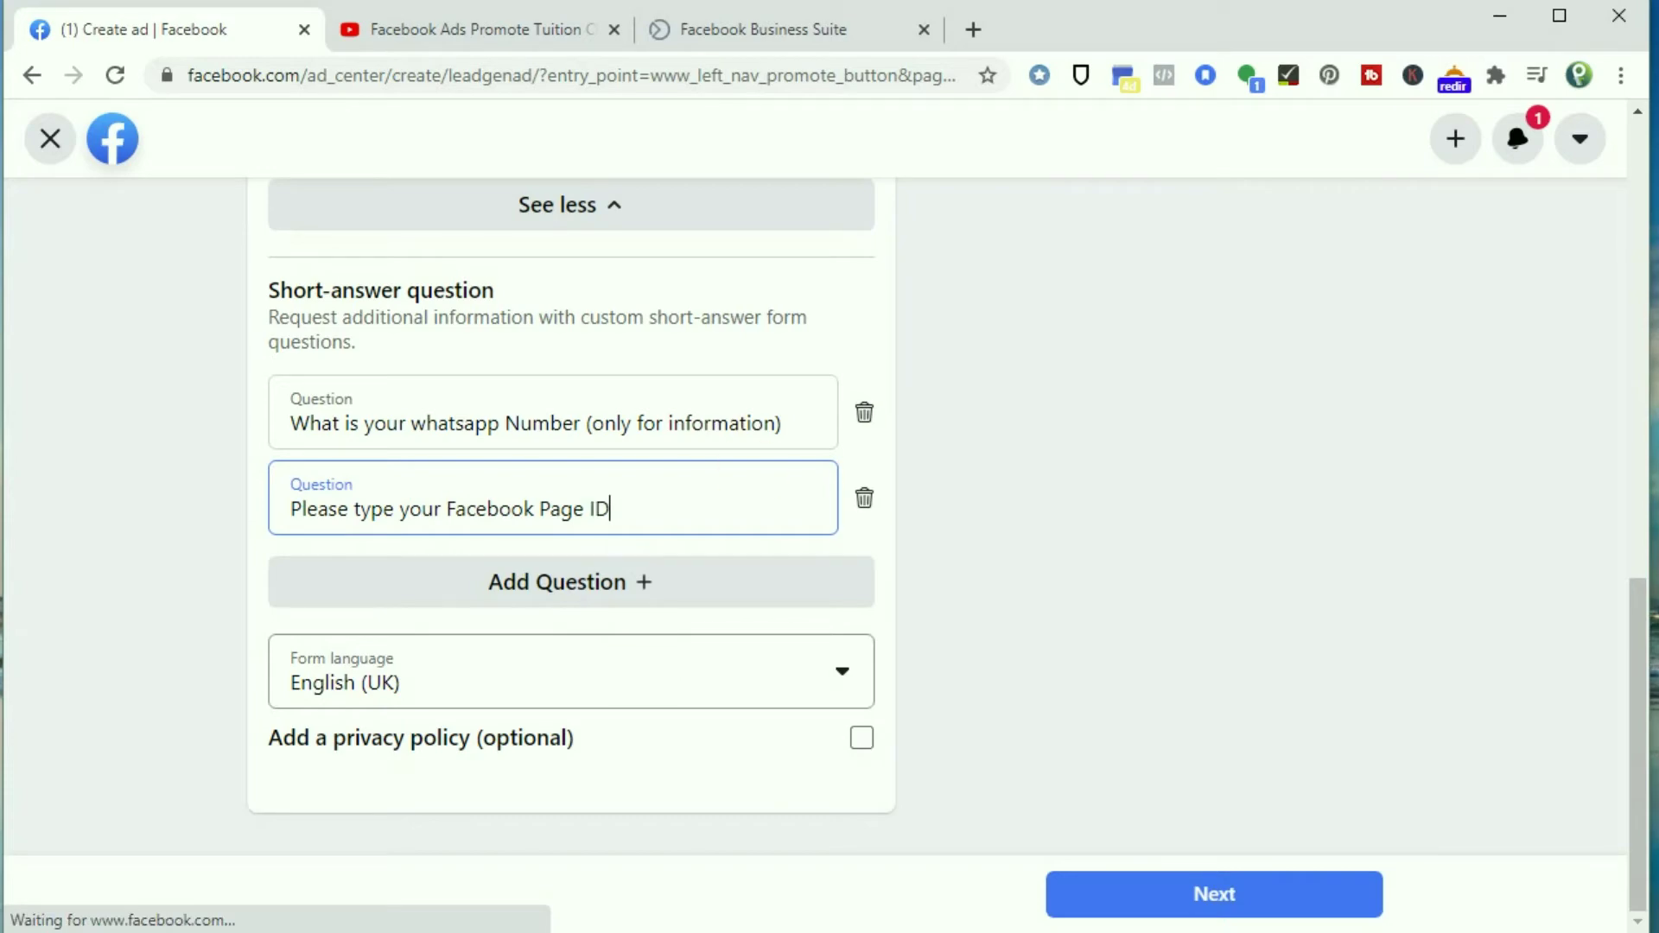
{"action": "scroll", "coordinate": [1251, 636], "scroll_direction": "up", "scroll_amount": 15}
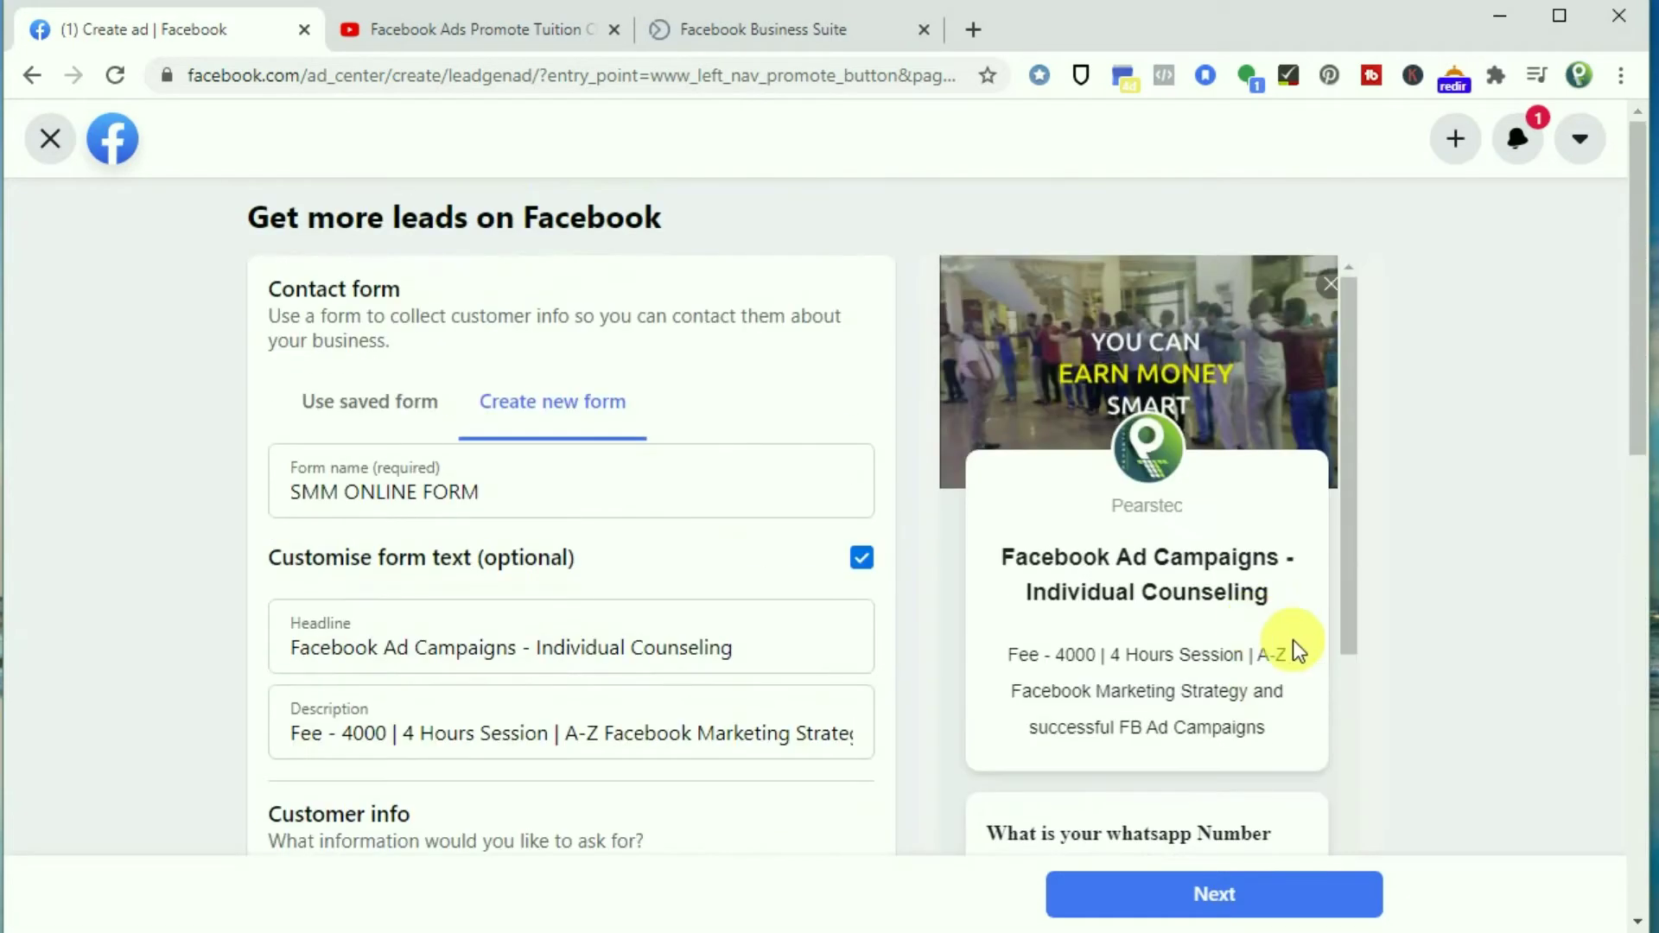
{"action": "scroll", "coordinate": [1299, 650], "scroll_direction": "down", "scroll_amount": 4}
{"action": "scroll", "coordinate": [648, 670], "scroll_direction": "down", "scroll_amount": 12}
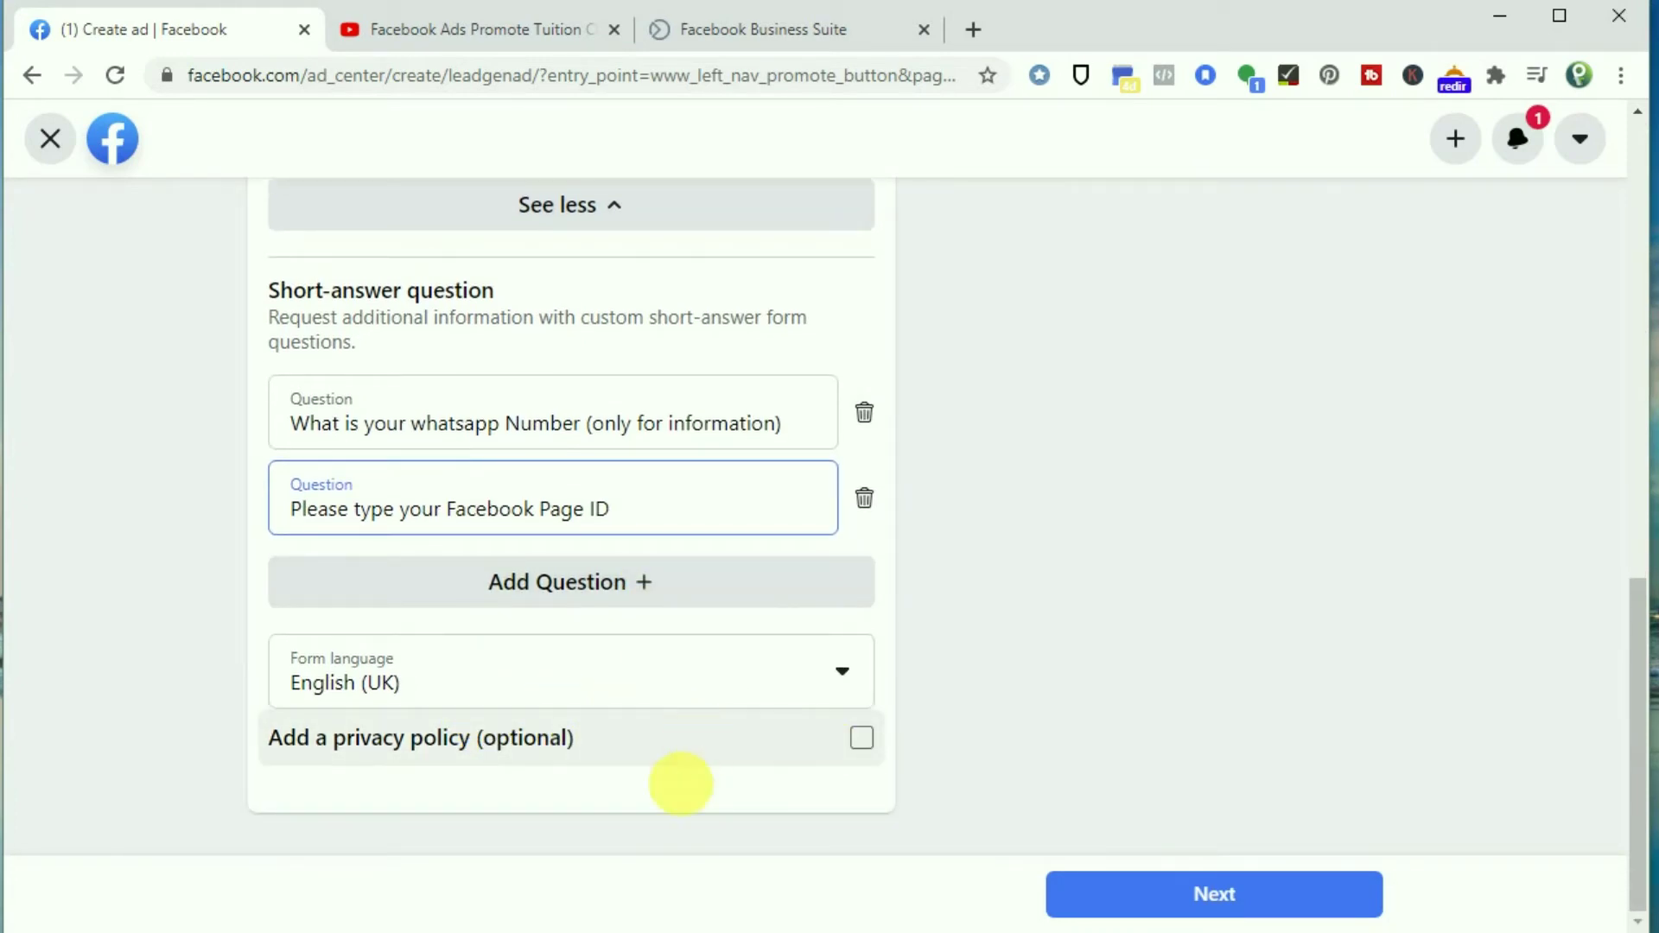
{"action": "left_click", "coordinate": [863, 741]}
{"action": "scroll", "coordinate": [773, 761], "scroll_direction": "down", "scroll_amount": 2}
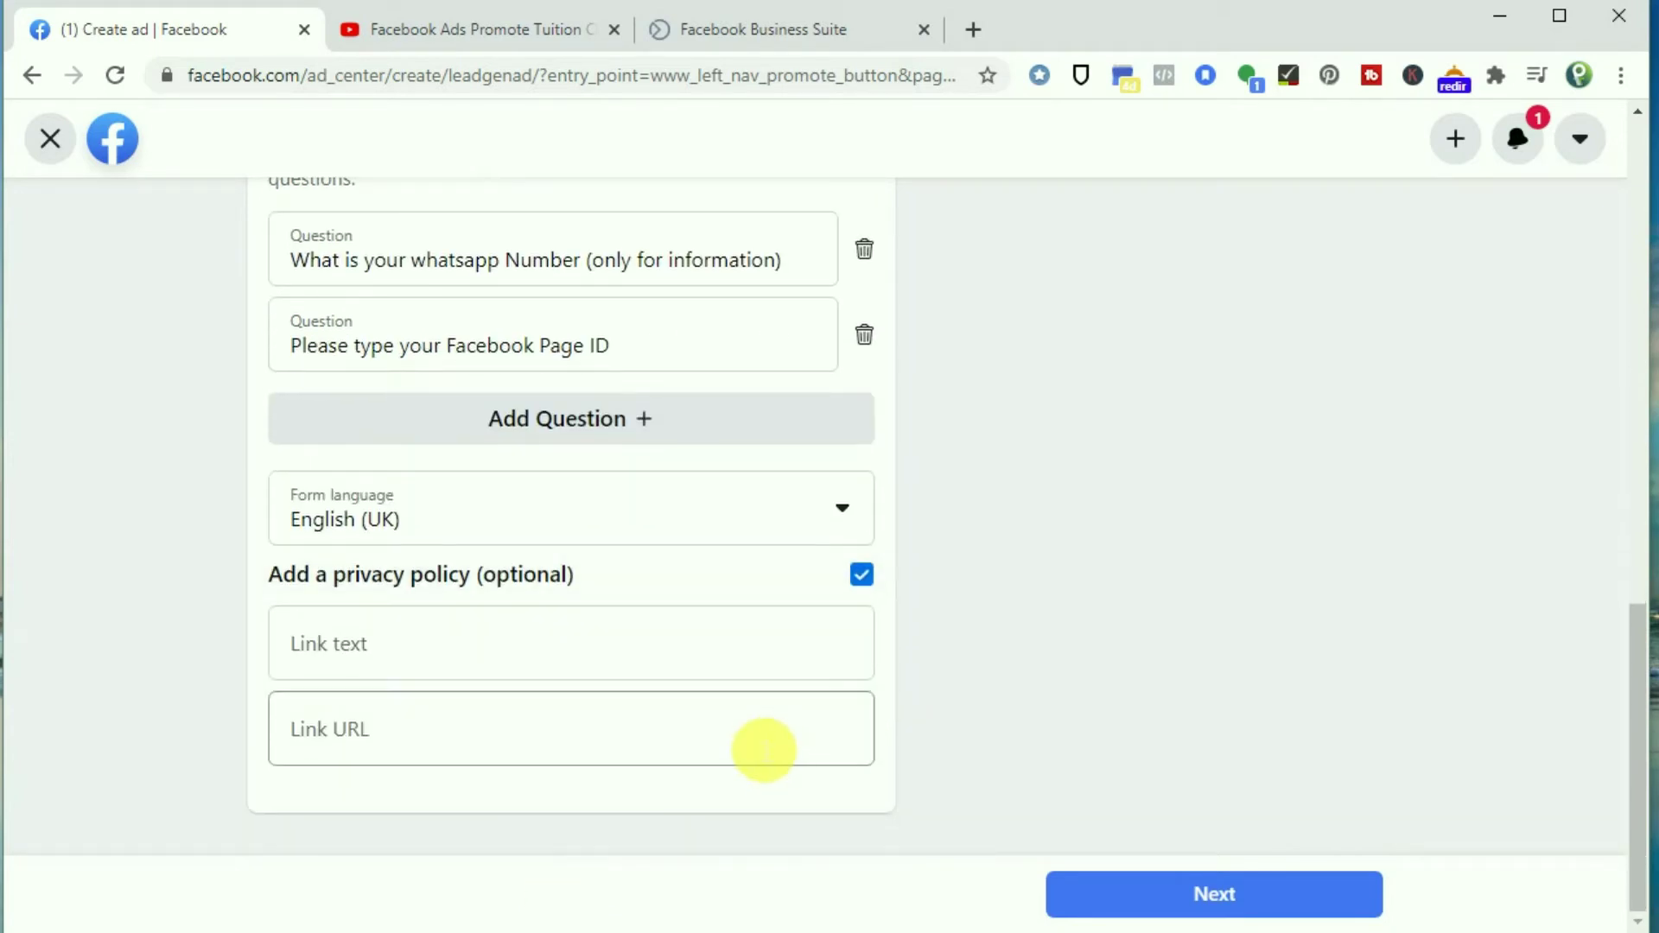
{"action": "left_click", "coordinate": [391, 653]}
{"action": "left_click", "coordinate": [407, 740]}
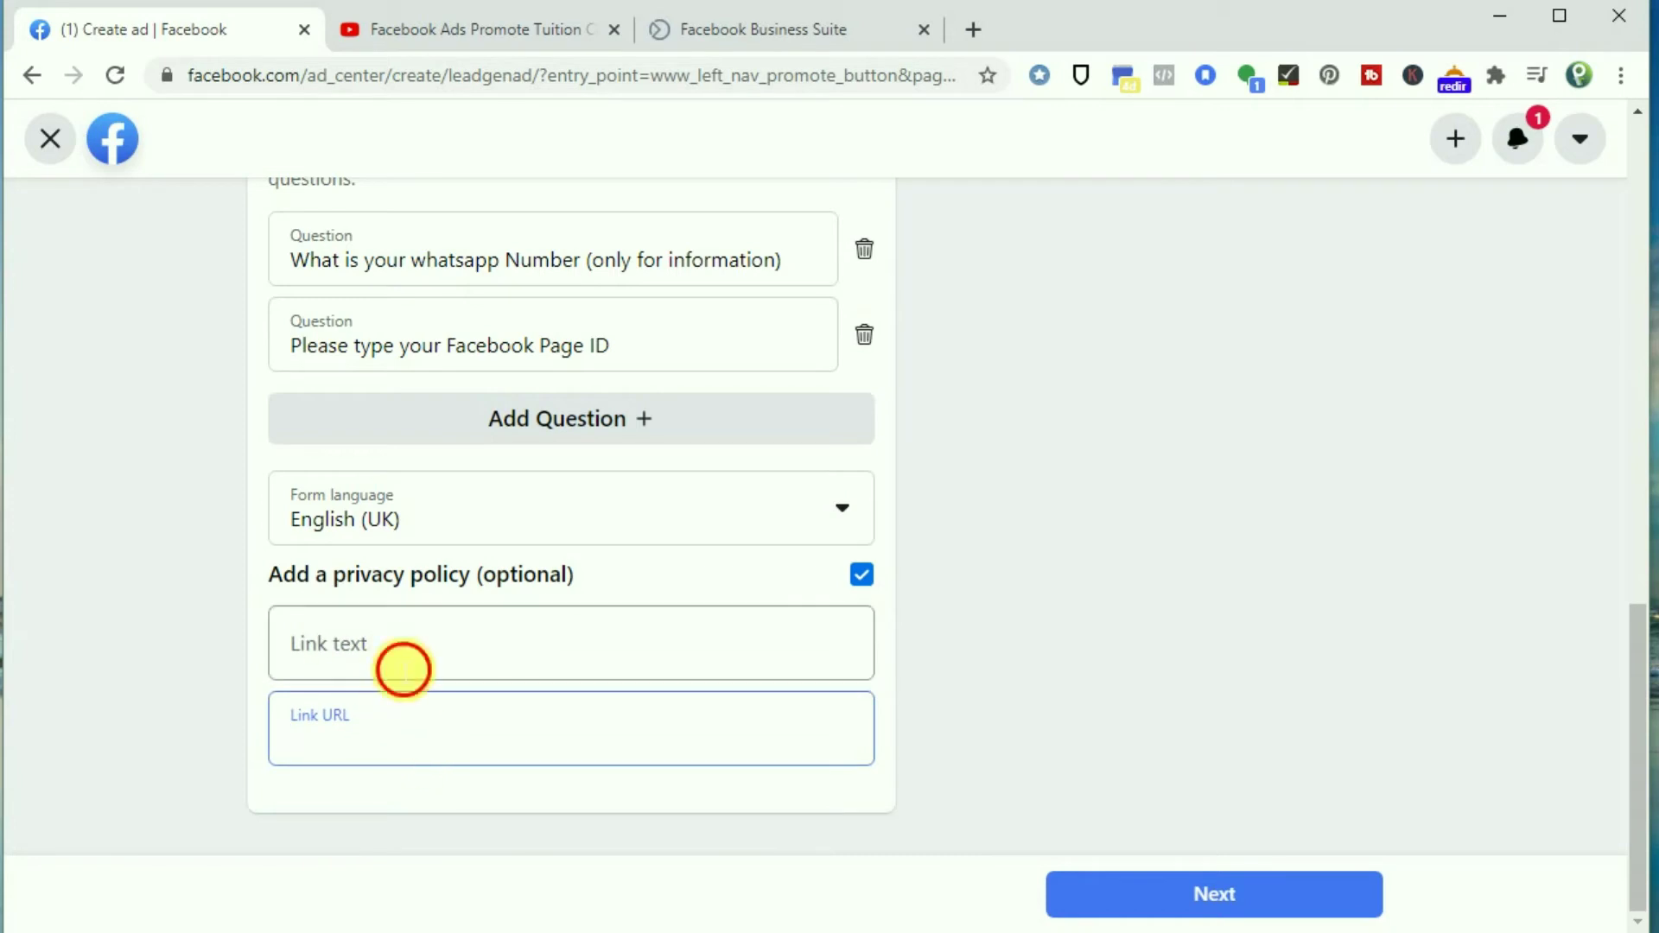
{"action": "left_click", "coordinate": [402, 669]}
{"action": "left_click", "coordinate": [863, 576]}
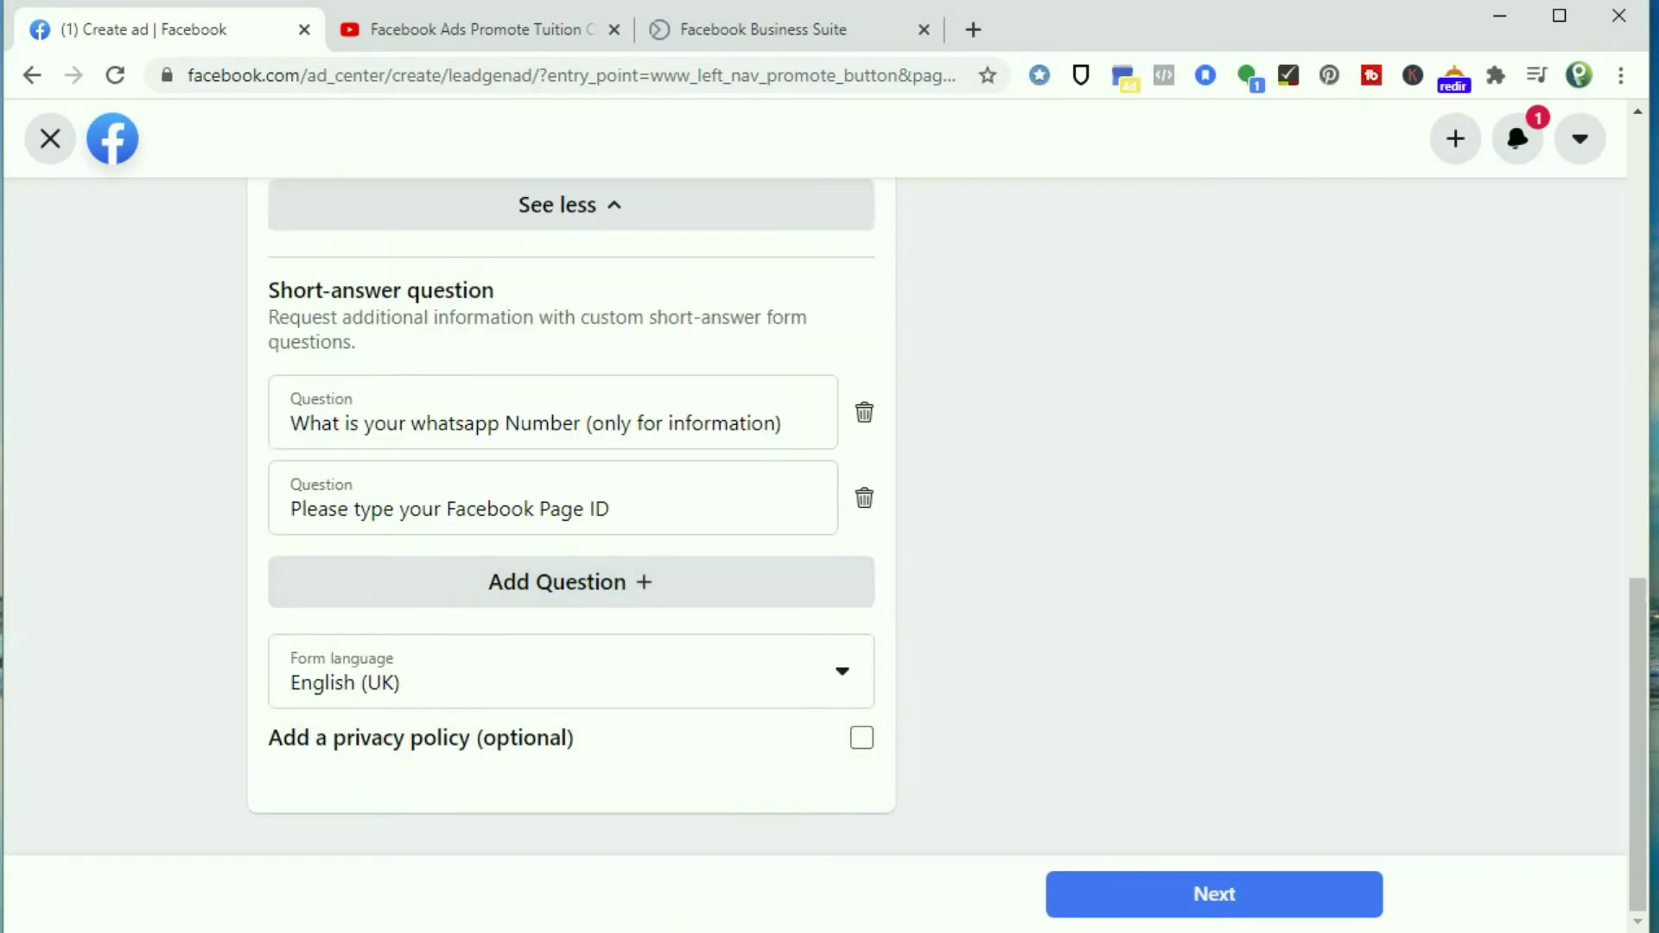
Step: Review all four pages of the form preview: custom questions, prefill information, privacy review and message for leads
{"action": "scroll", "coordinate": [1062, 754], "scroll_direction": "up", "scroll_amount": 10}
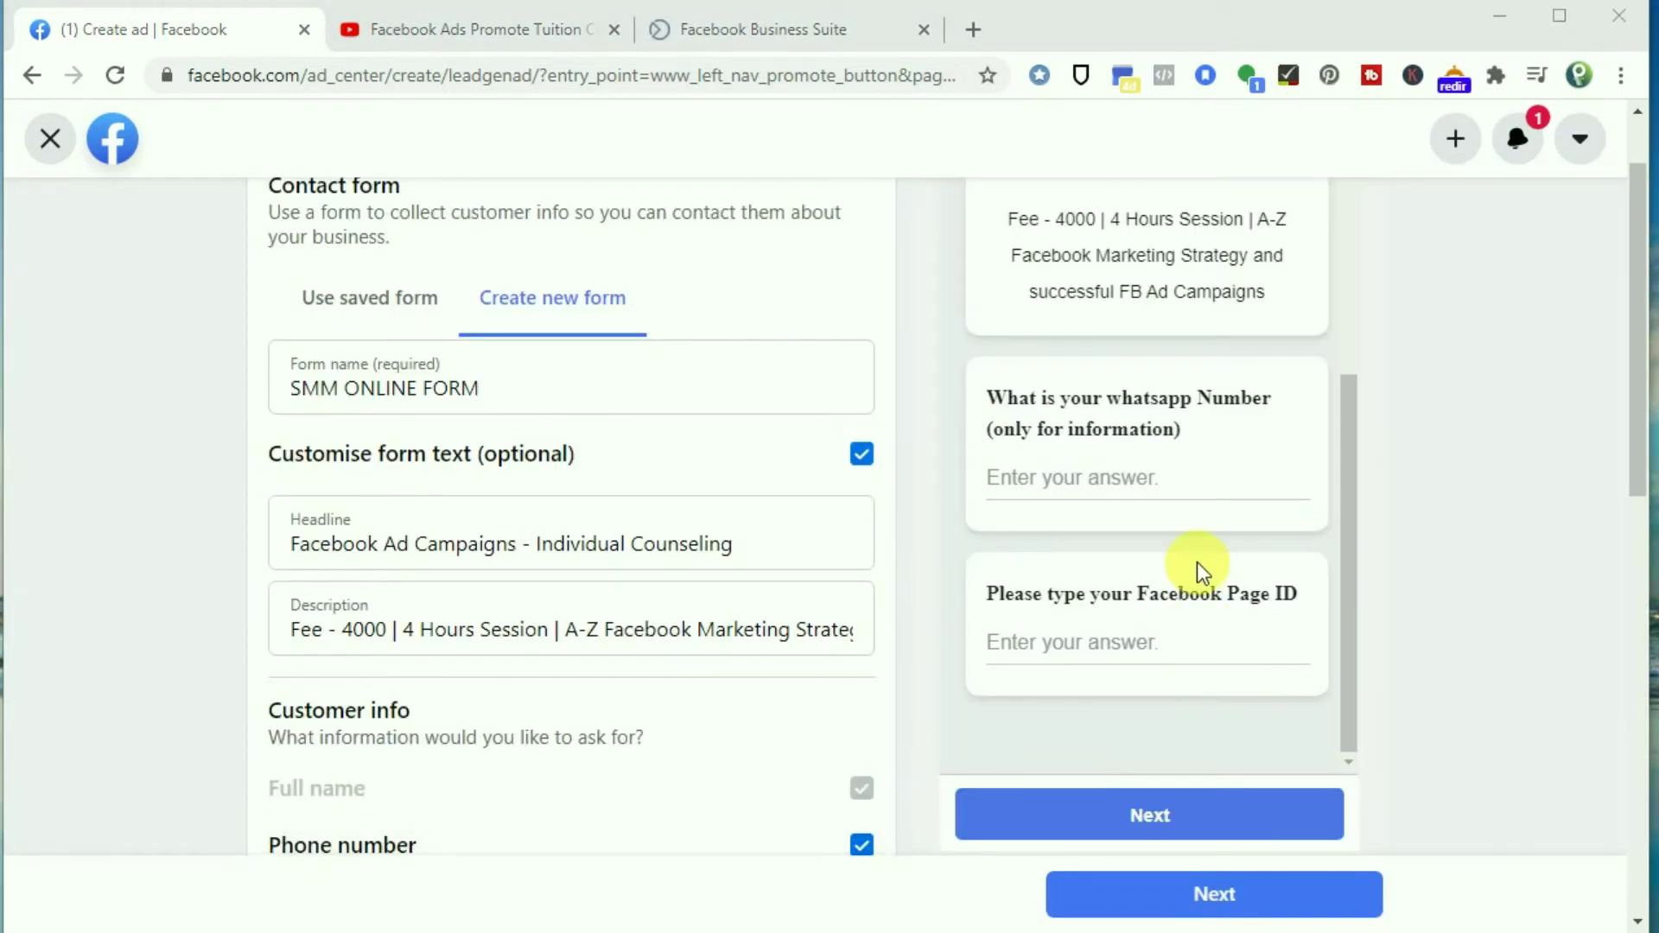
{"action": "scroll", "coordinate": [1196, 562], "scroll_direction": "up", "scroll_amount": 4}
{"action": "scroll", "coordinate": [1173, 509], "scroll_direction": "up", "scroll_amount": 1}
{"action": "scroll", "coordinate": [1148, 574], "scroll_direction": "down", "scroll_amount": 10}
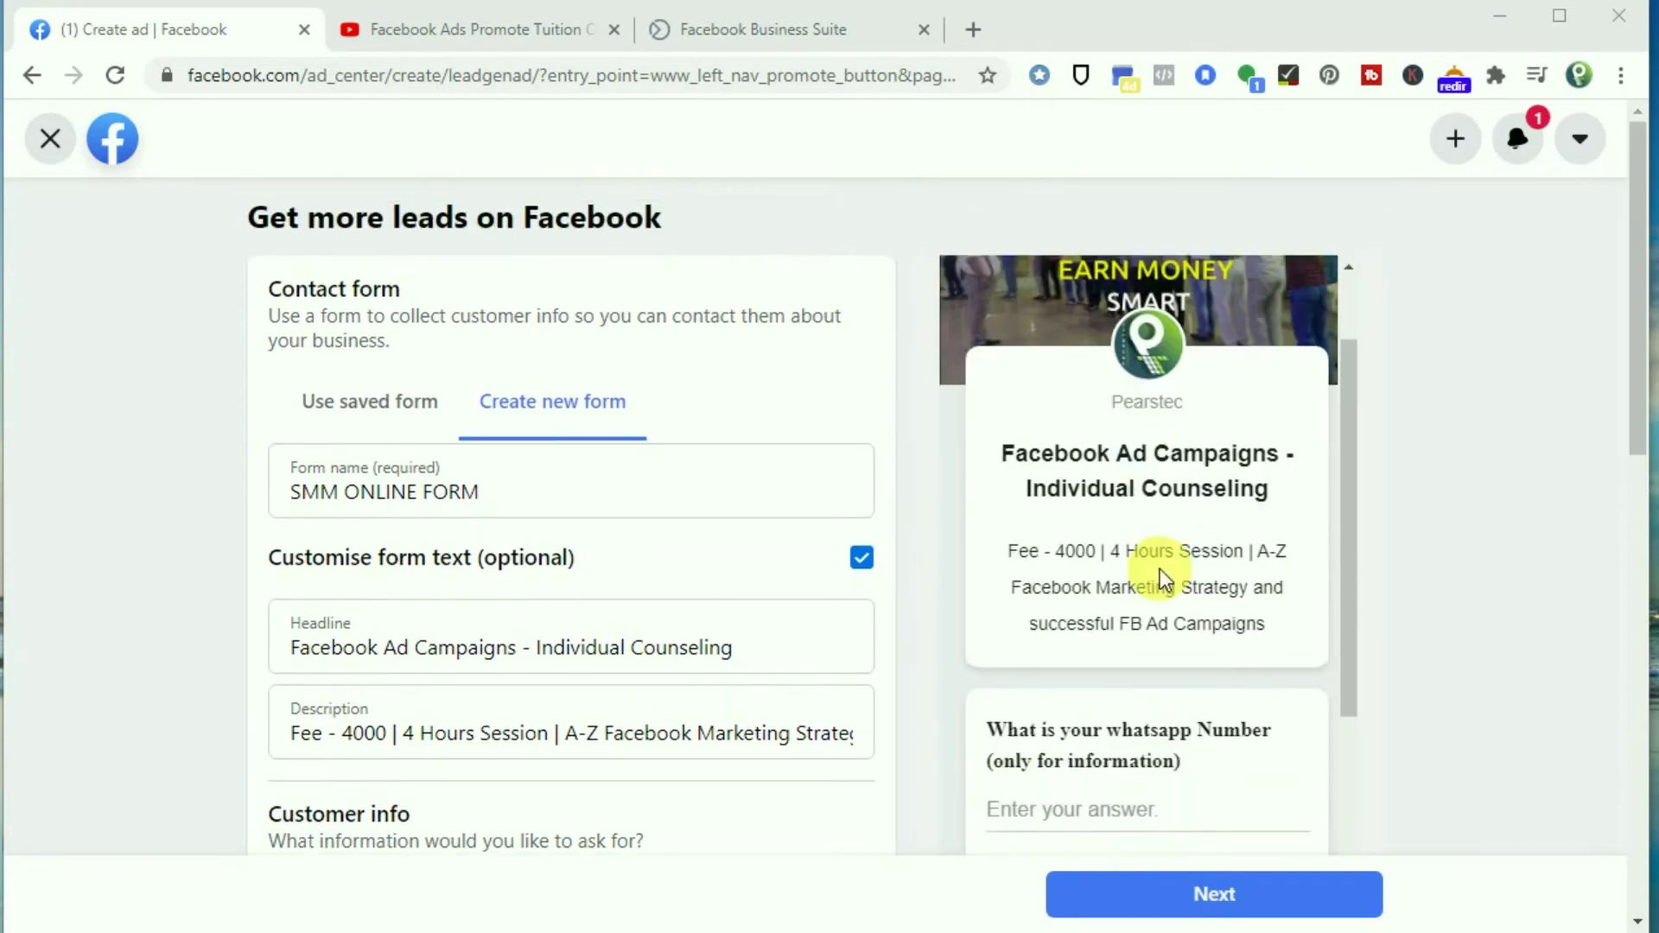
{"action": "scroll", "coordinate": [1241, 558], "scroll_direction": "up", "scroll_amount": 4}
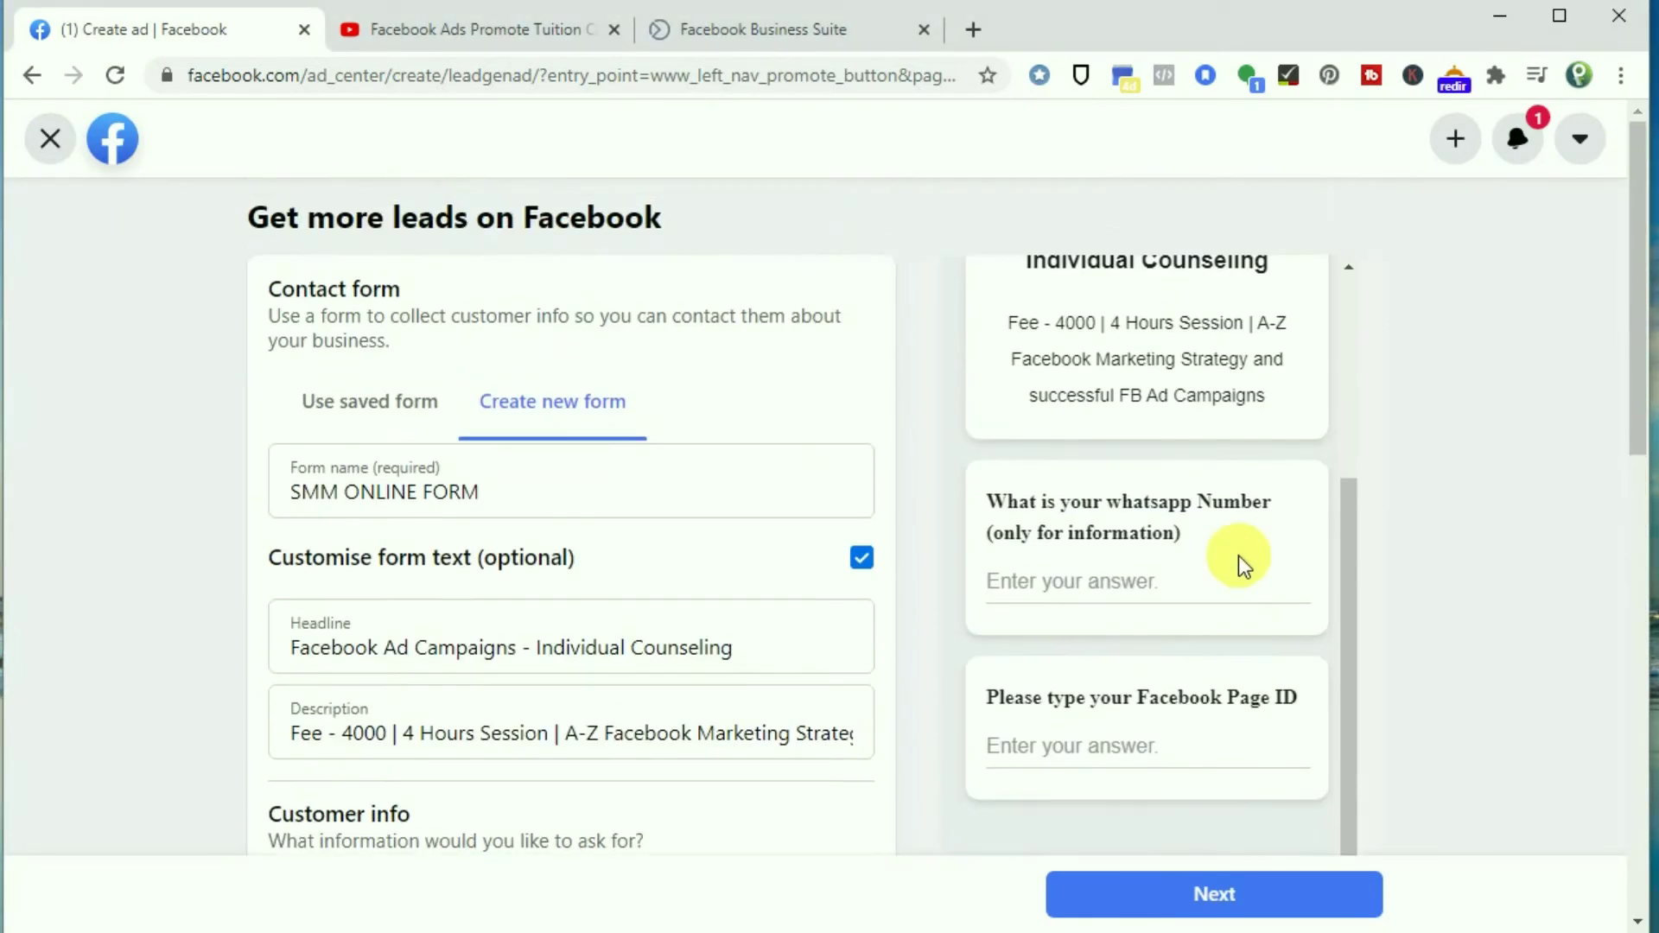
{"action": "scroll", "coordinate": [1261, 575], "scroll_direction": "down", "scroll_amount": 3}
{"action": "left_click", "coordinate": [1354, 629]}
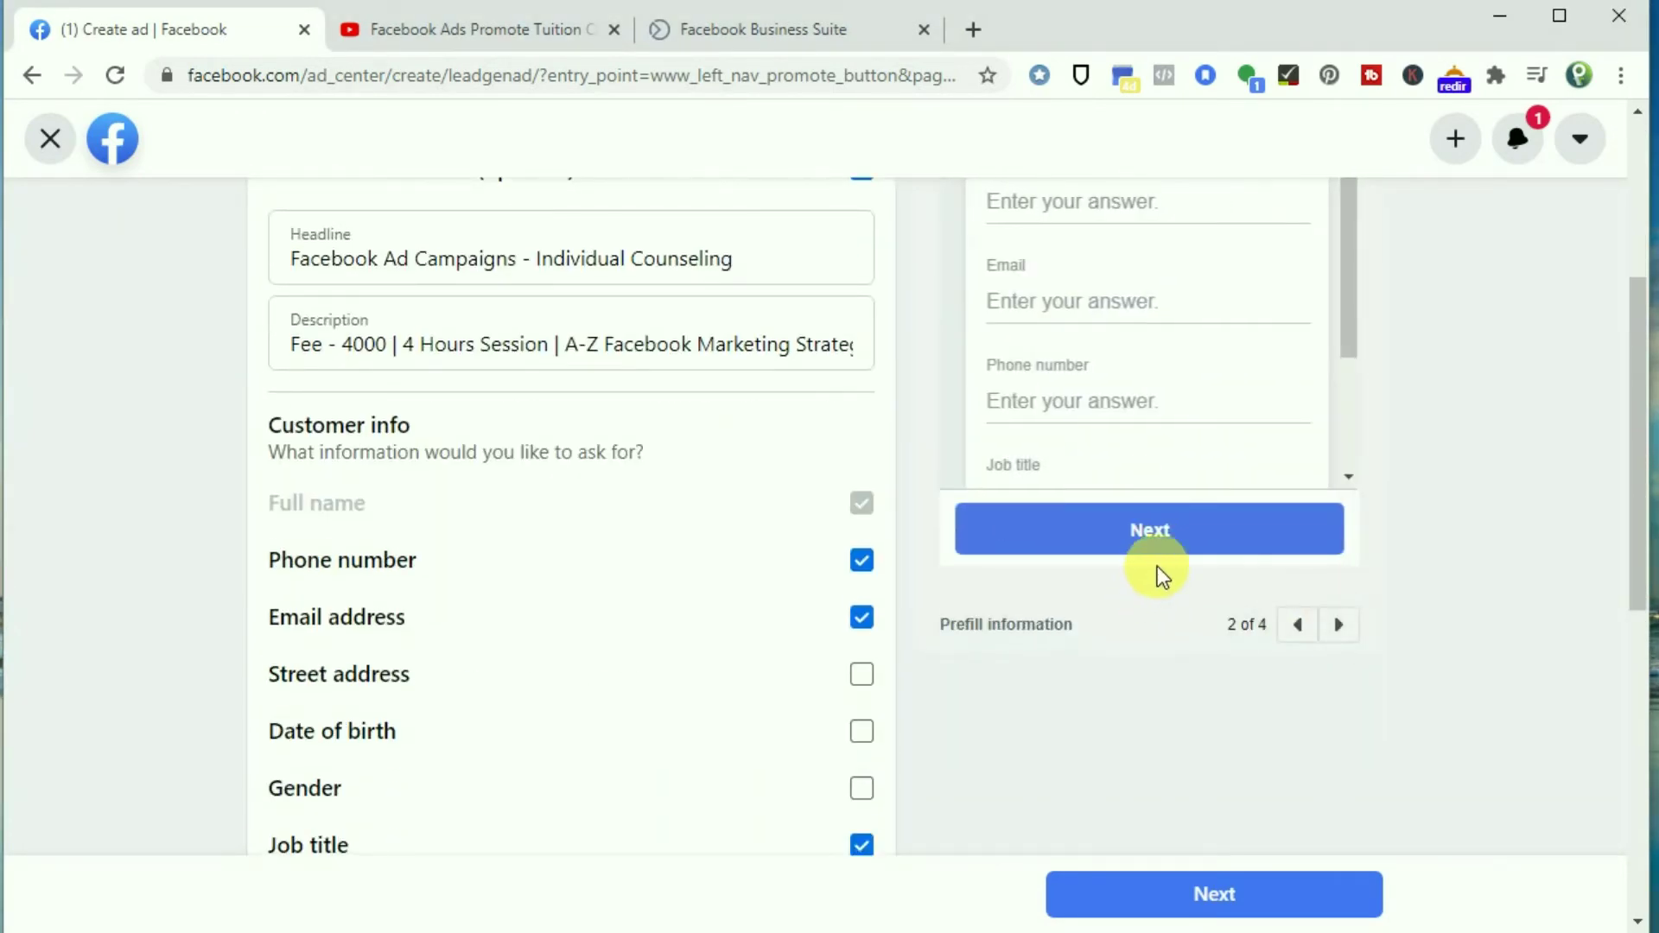
{"action": "scroll", "coordinate": [1163, 570], "scroll_direction": "up", "scroll_amount": 5}
{"action": "scroll", "coordinate": [1017, 577], "scroll_direction": "down", "scroll_amount": 1}
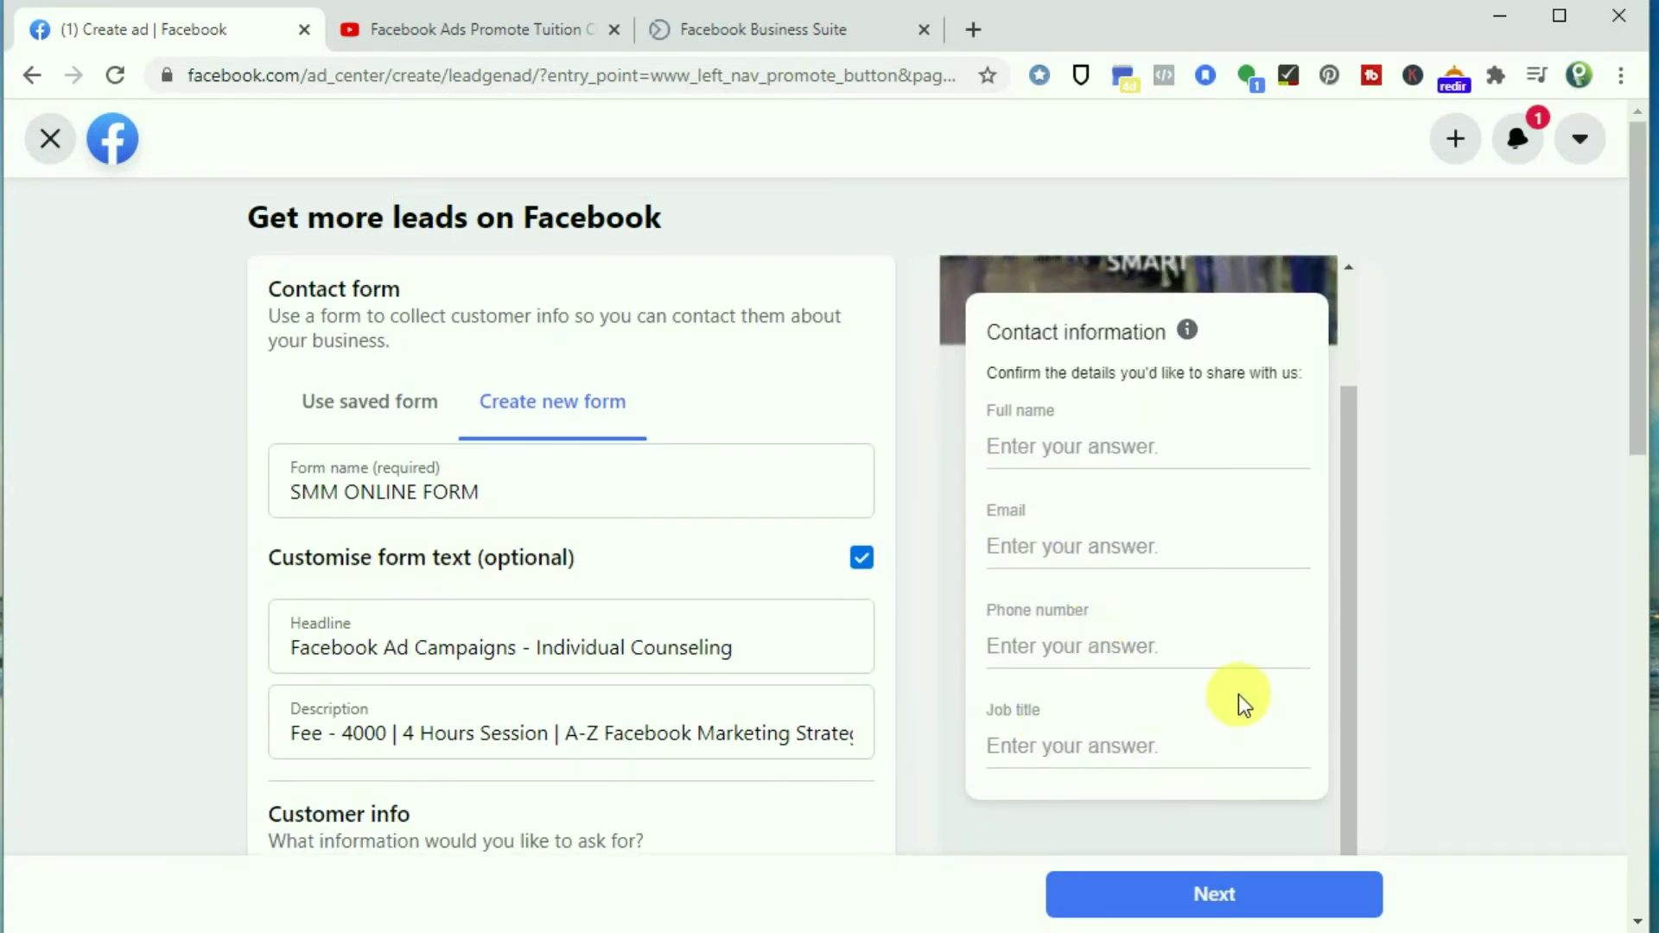
{"action": "scroll", "coordinate": [1244, 700], "scroll_direction": "down", "scroll_amount": 3}
{"action": "left_click", "coordinate": [1340, 756]}
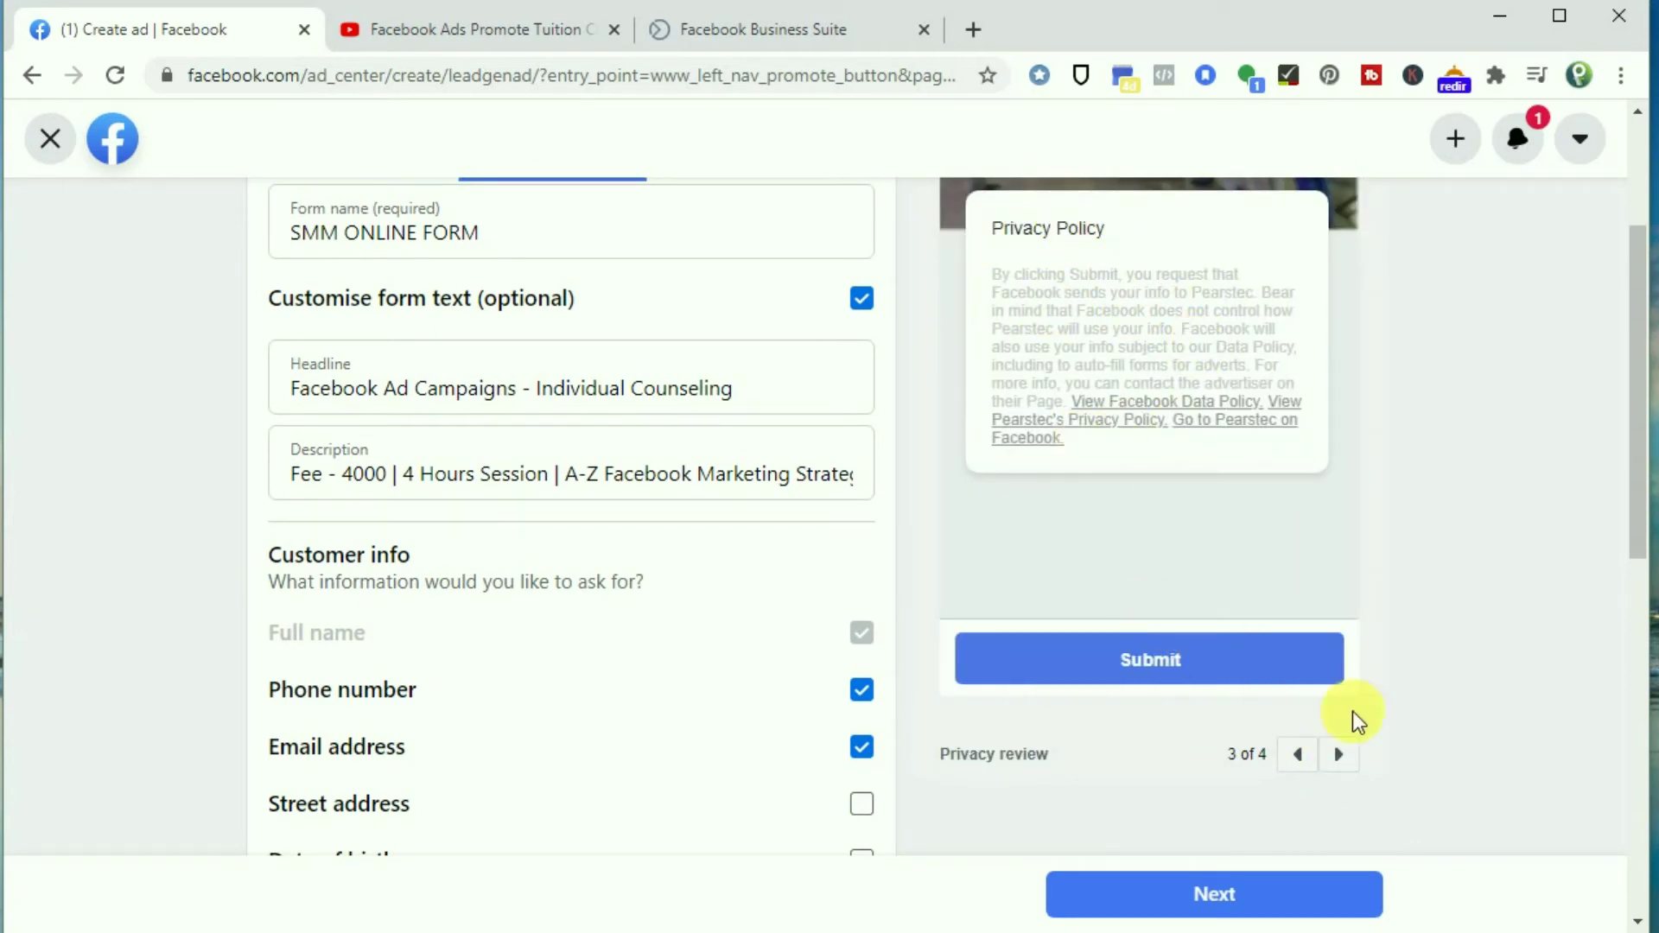
{"action": "left_click", "coordinate": [1340, 755]}
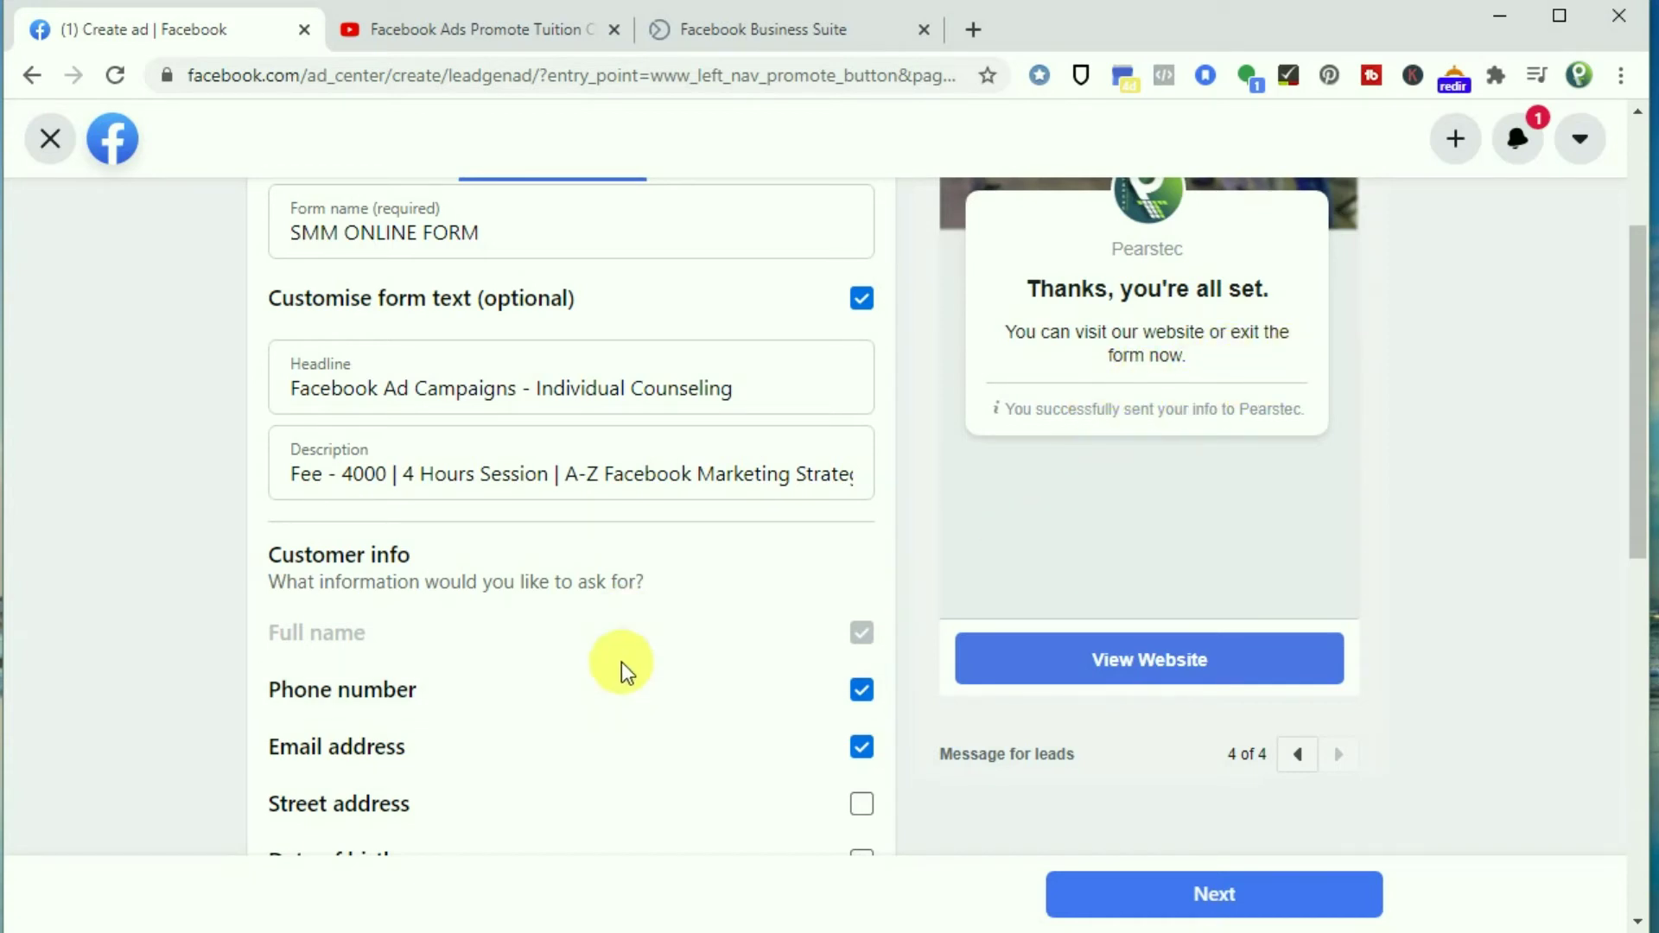
Step: Submit the contact form and replace the ad creative's description with the copied "CONTENT" text listing ten course topics and the session benefits
{"action": "scroll", "coordinate": [667, 674], "scroll_direction": "down", "scroll_amount": 10}
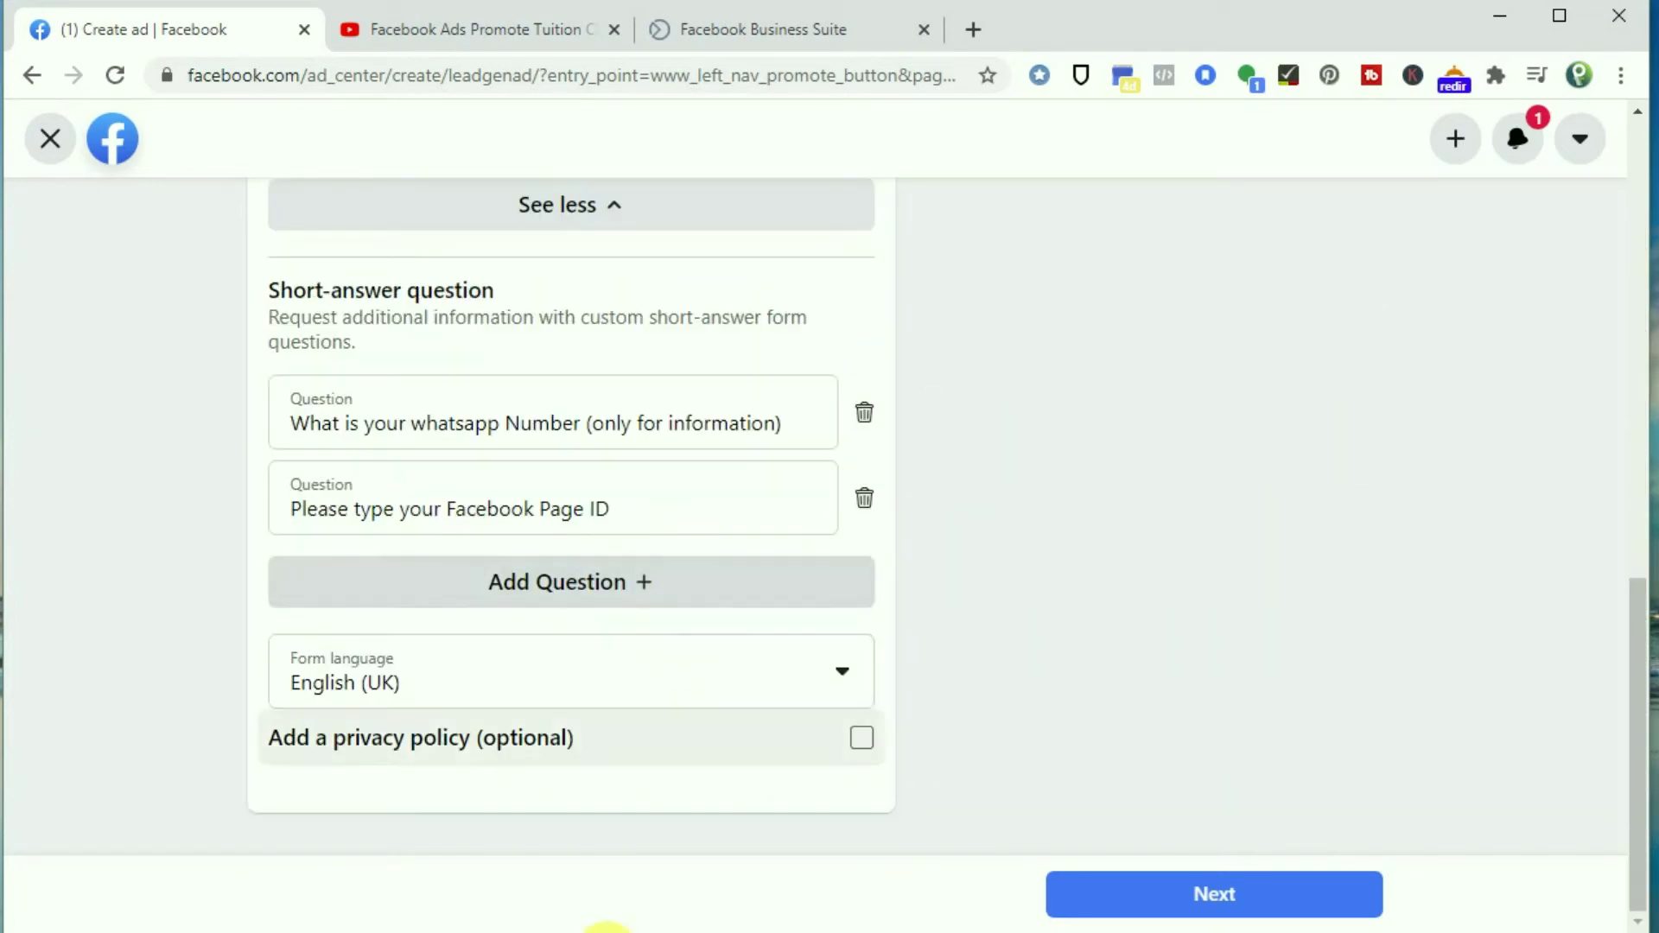
{"action": "left_click", "coordinate": [1203, 909]}
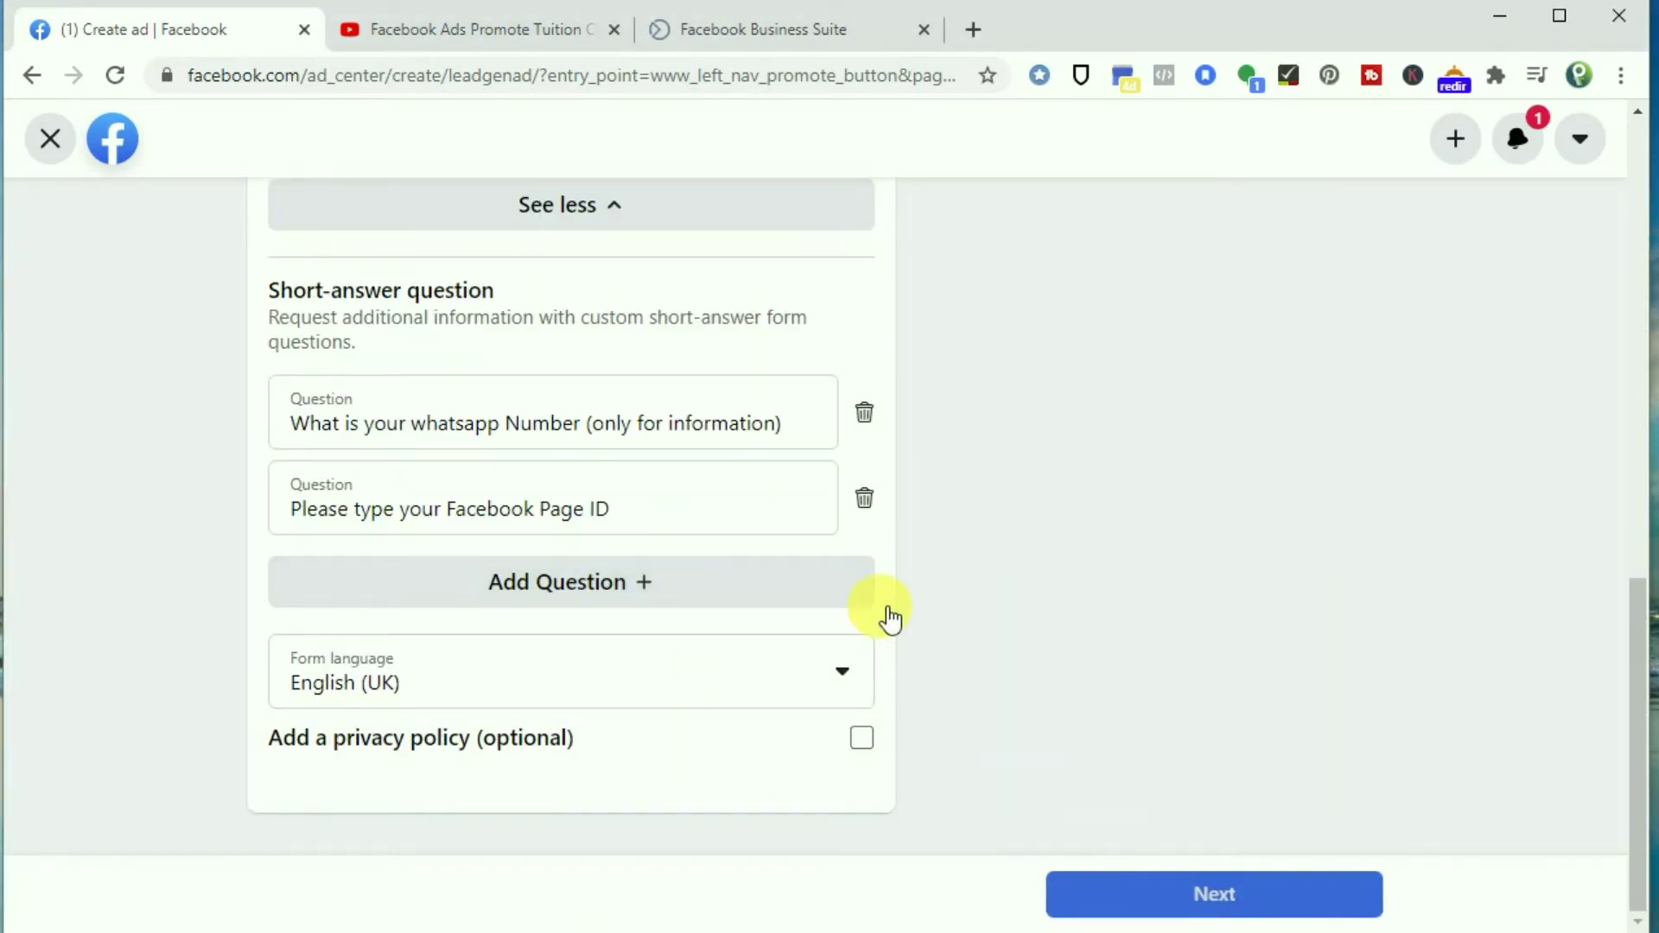
{"action": "scroll", "coordinate": [728, 656], "scroll_direction": "up", "scroll_amount": 5}
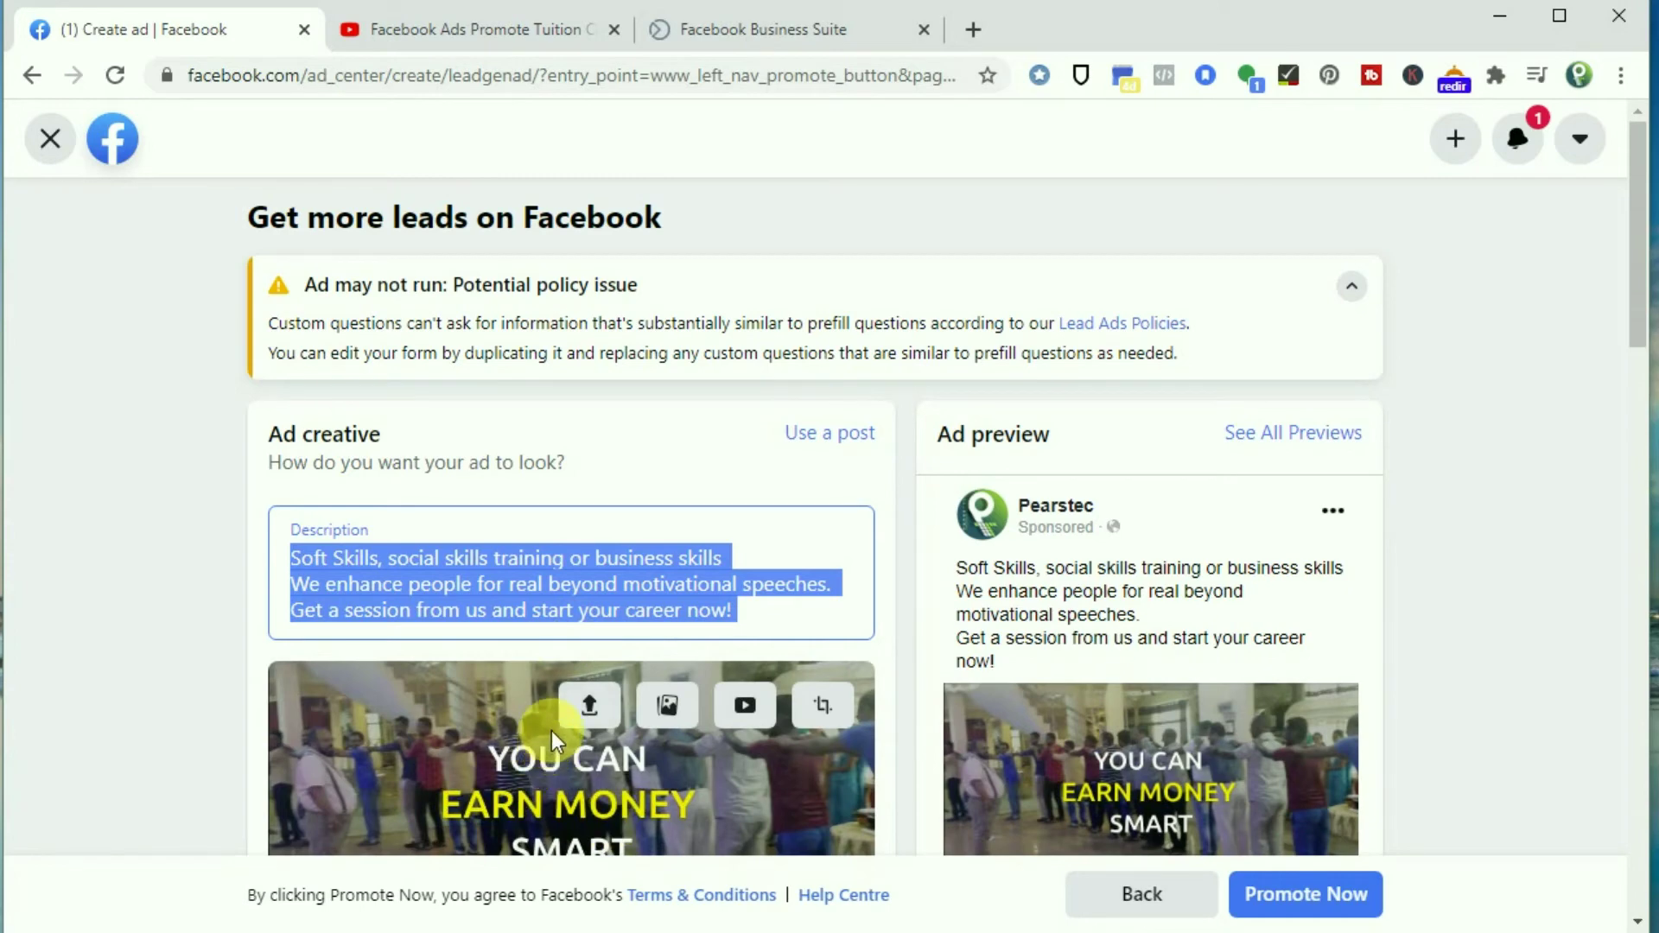
{"action": "key", "text": "ctrl+v"}
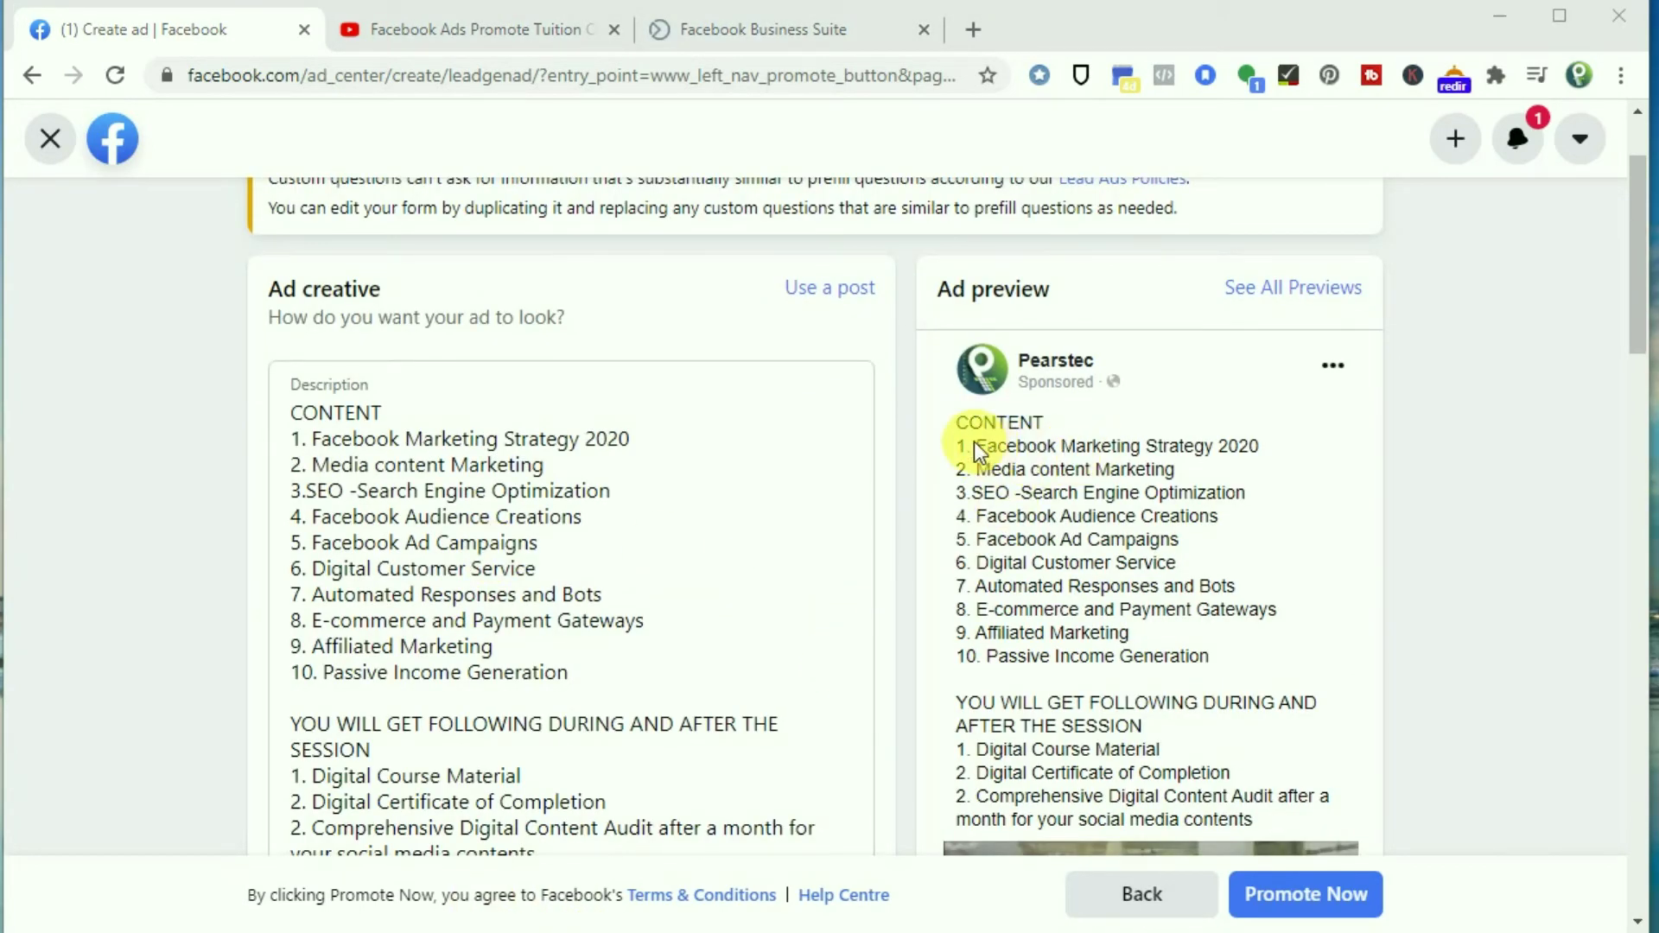
{"action": "scroll", "coordinate": [1065, 460], "scroll_direction": "down", "scroll_amount": 7}
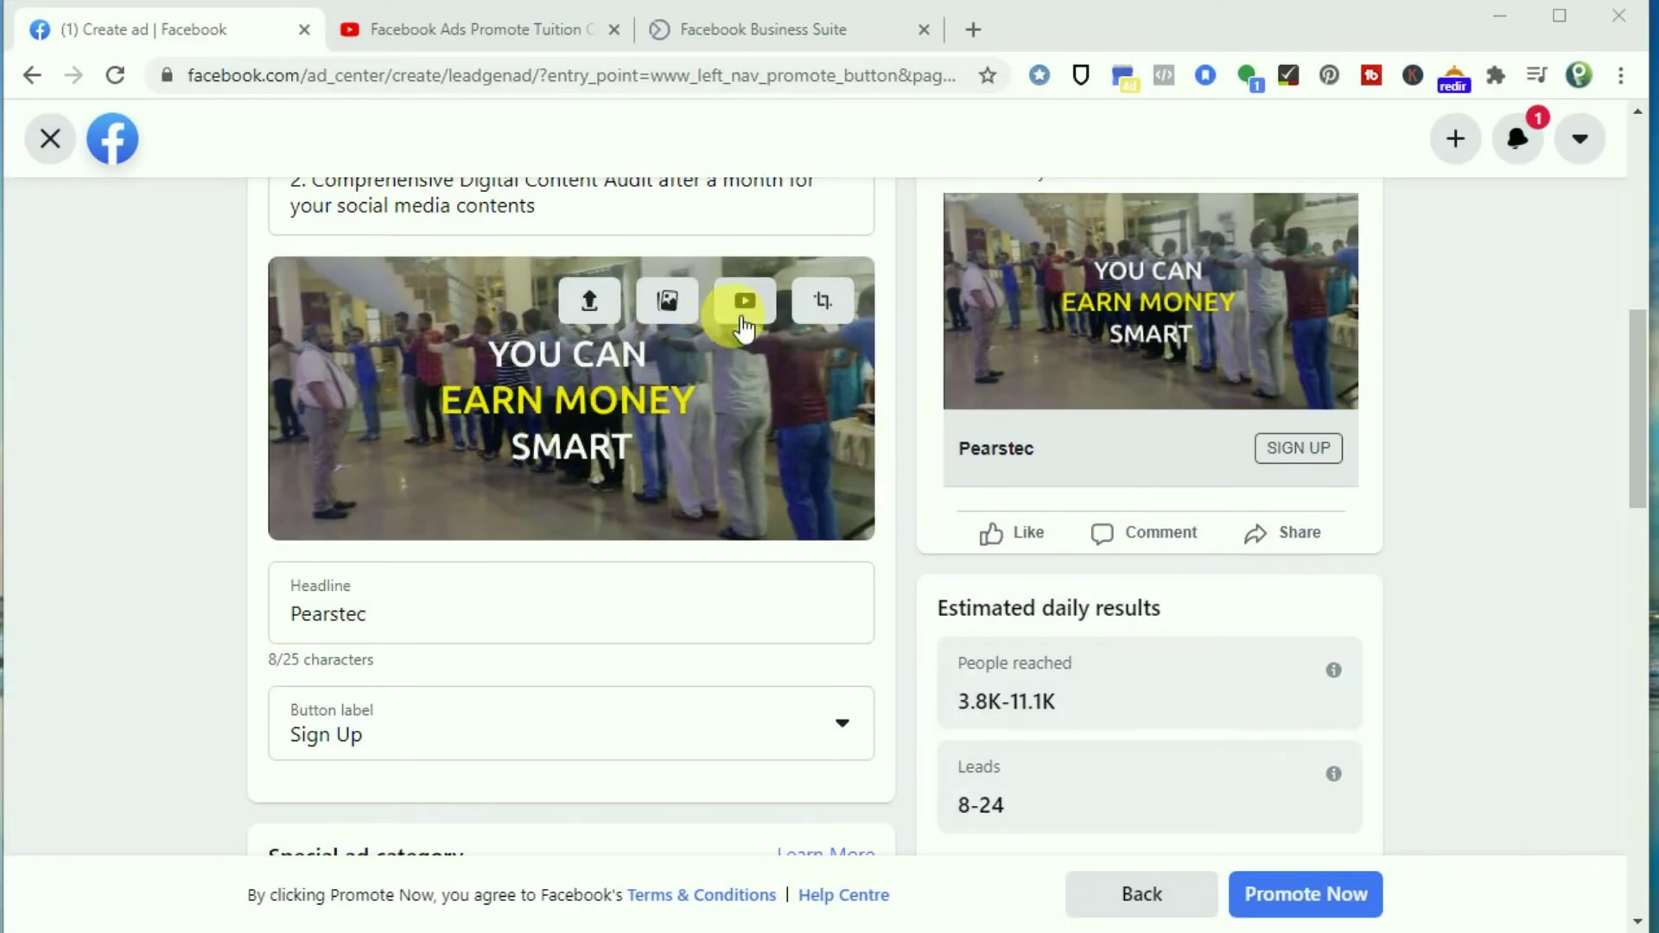
Step: Replace the ad creative's image with the first "Ready for advertisement" video from the ad account's media
{"action": "left_click", "coordinate": [745, 302]}
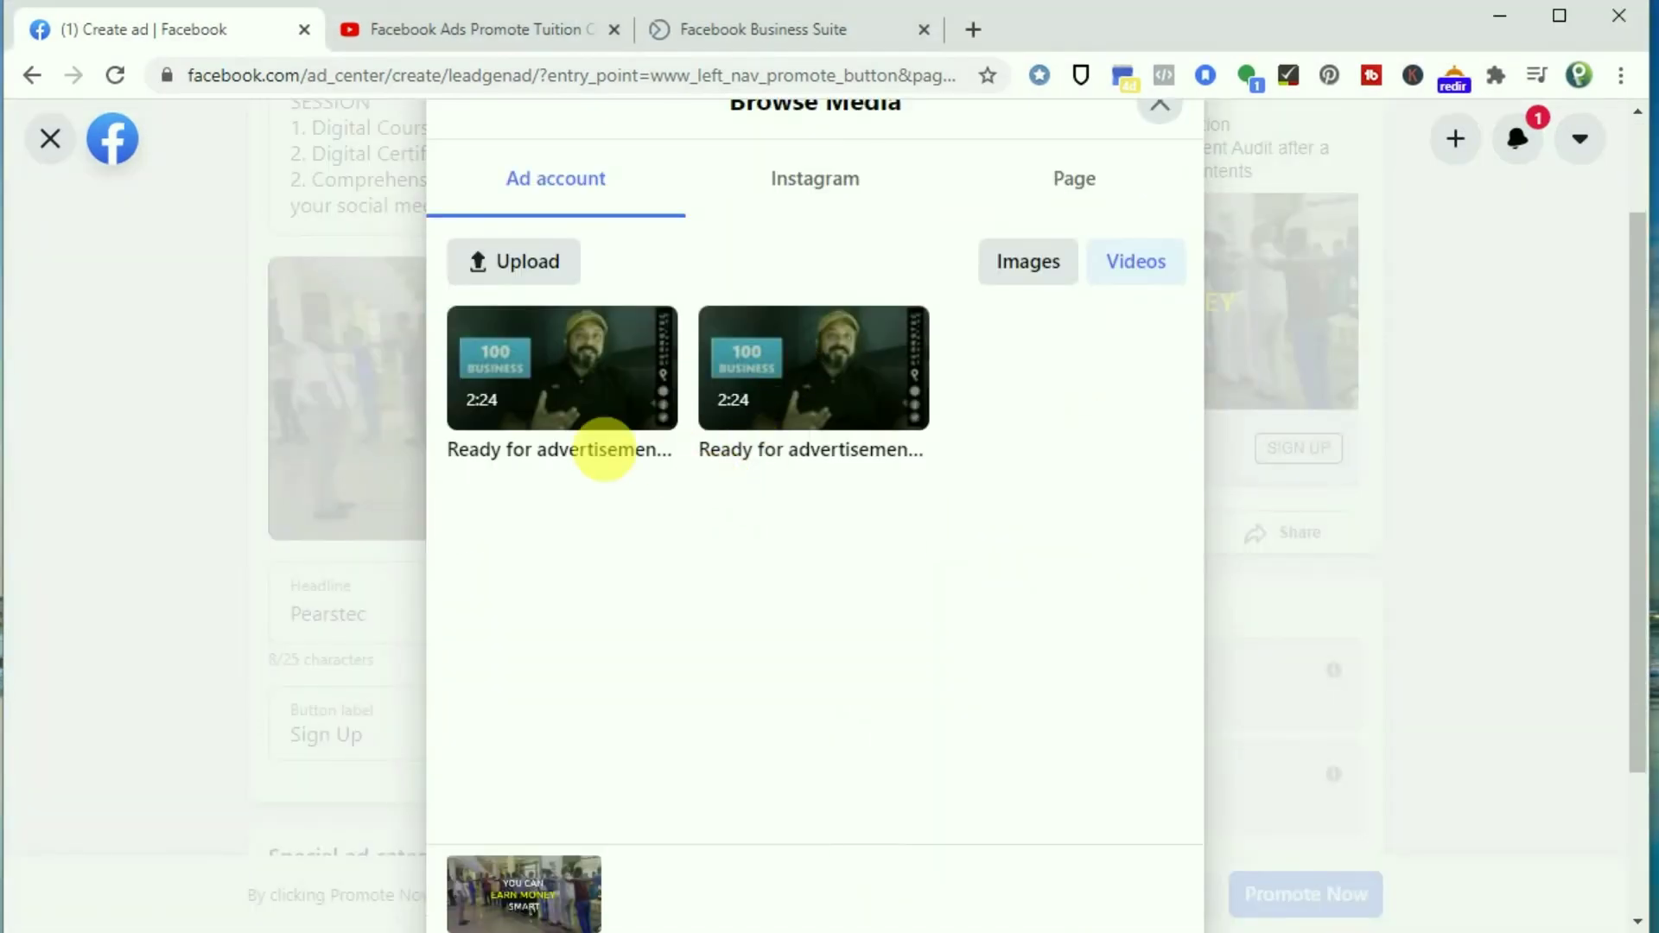
{"action": "left_click", "coordinate": [619, 382]}
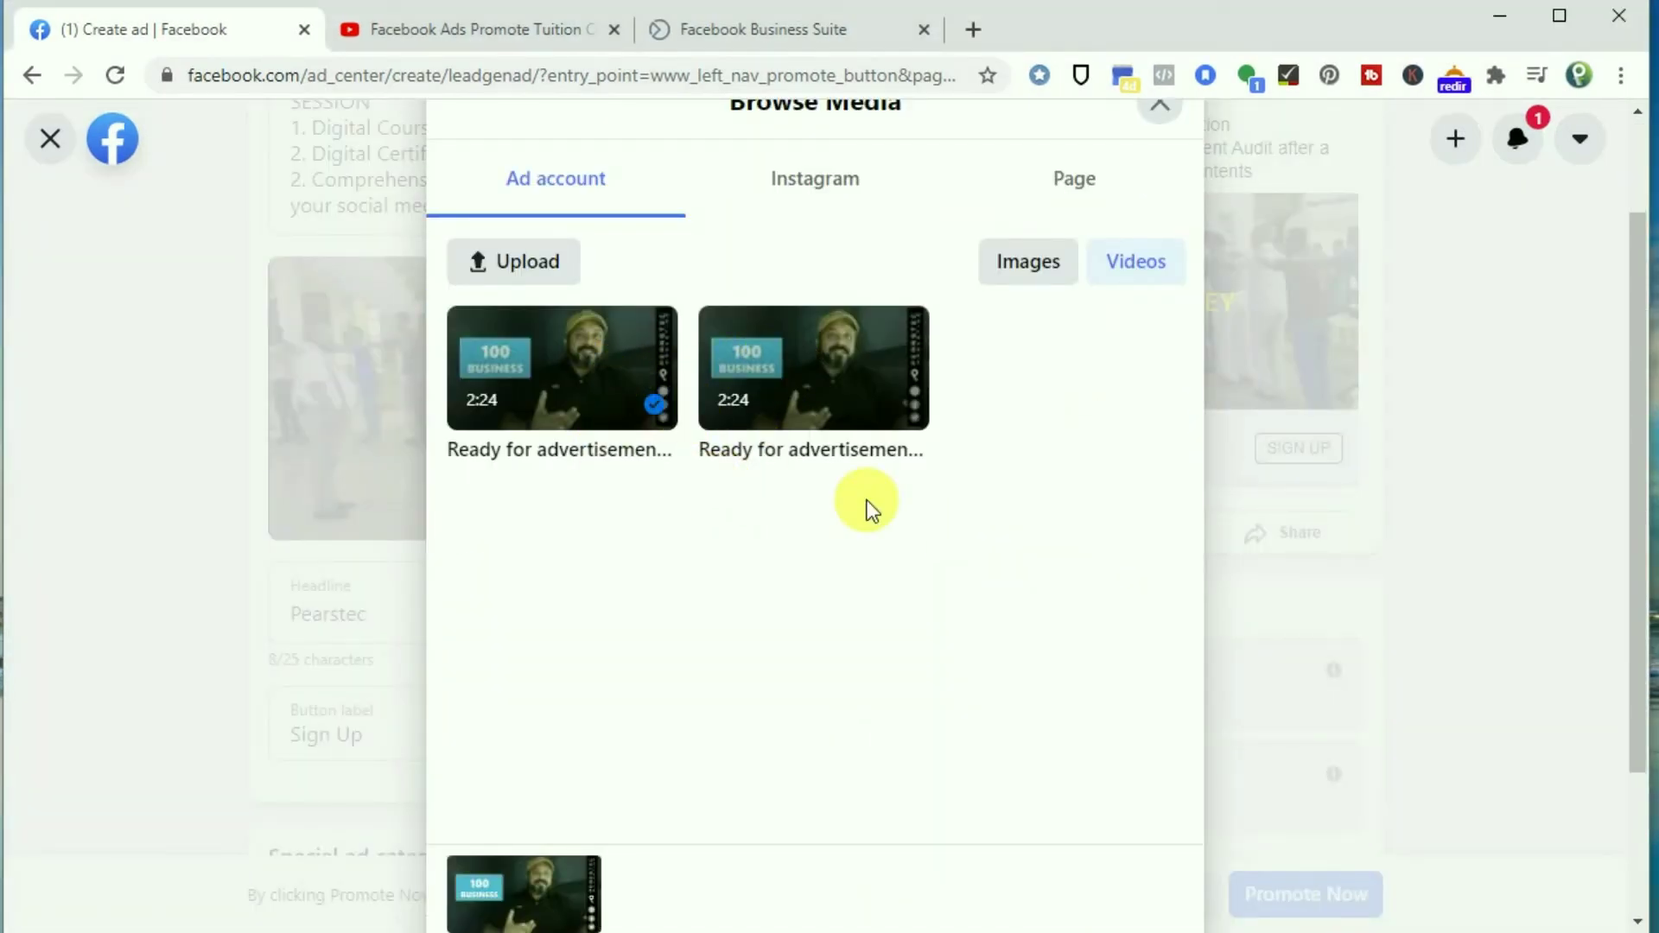
{"action": "scroll", "coordinate": [864, 631], "scroll_direction": "down", "scroll_amount": 2}
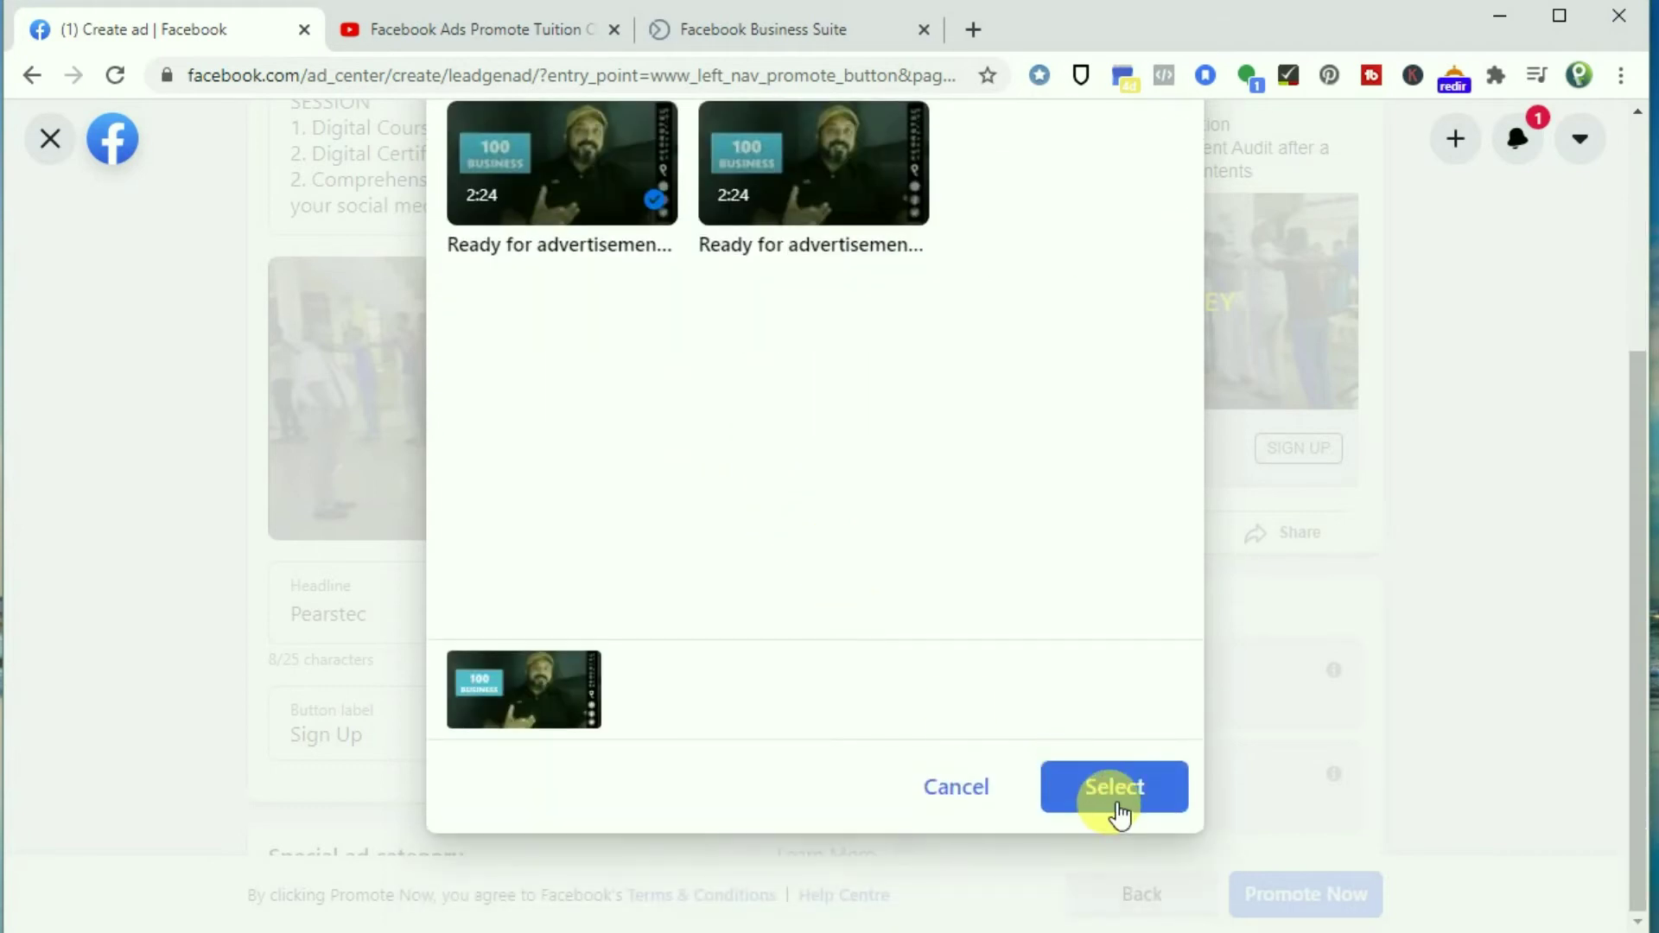
{"action": "left_click", "coordinate": [1115, 811]}
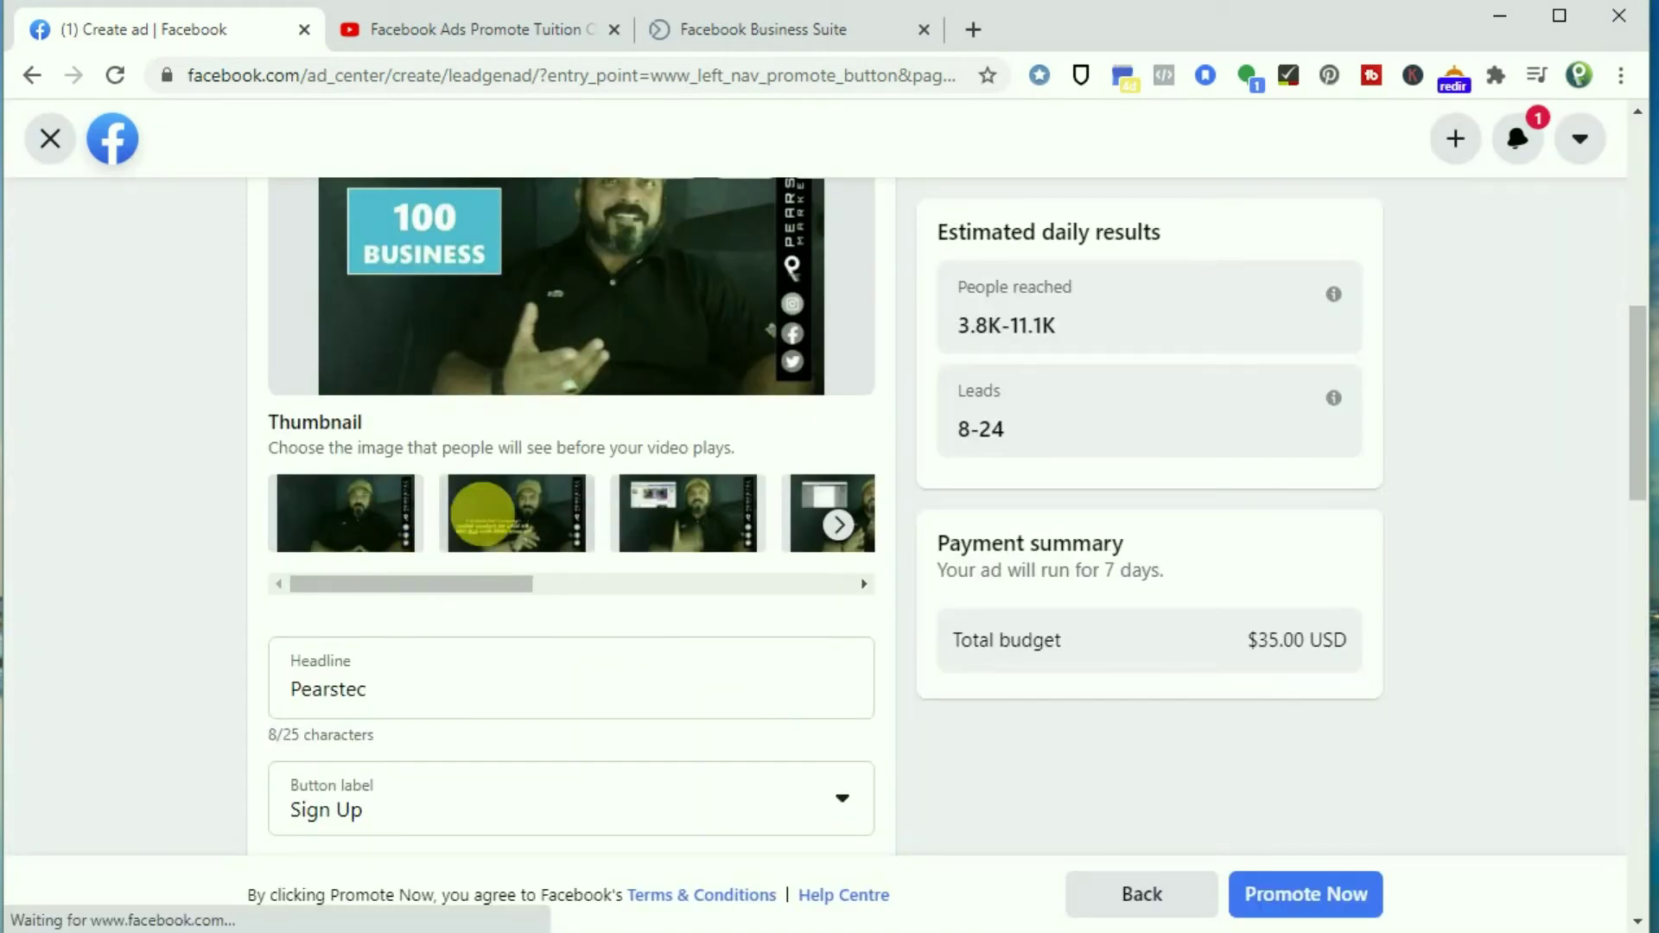
{"action": "scroll", "coordinate": [522, 357], "scroll_direction": "up", "scroll_amount": 3}
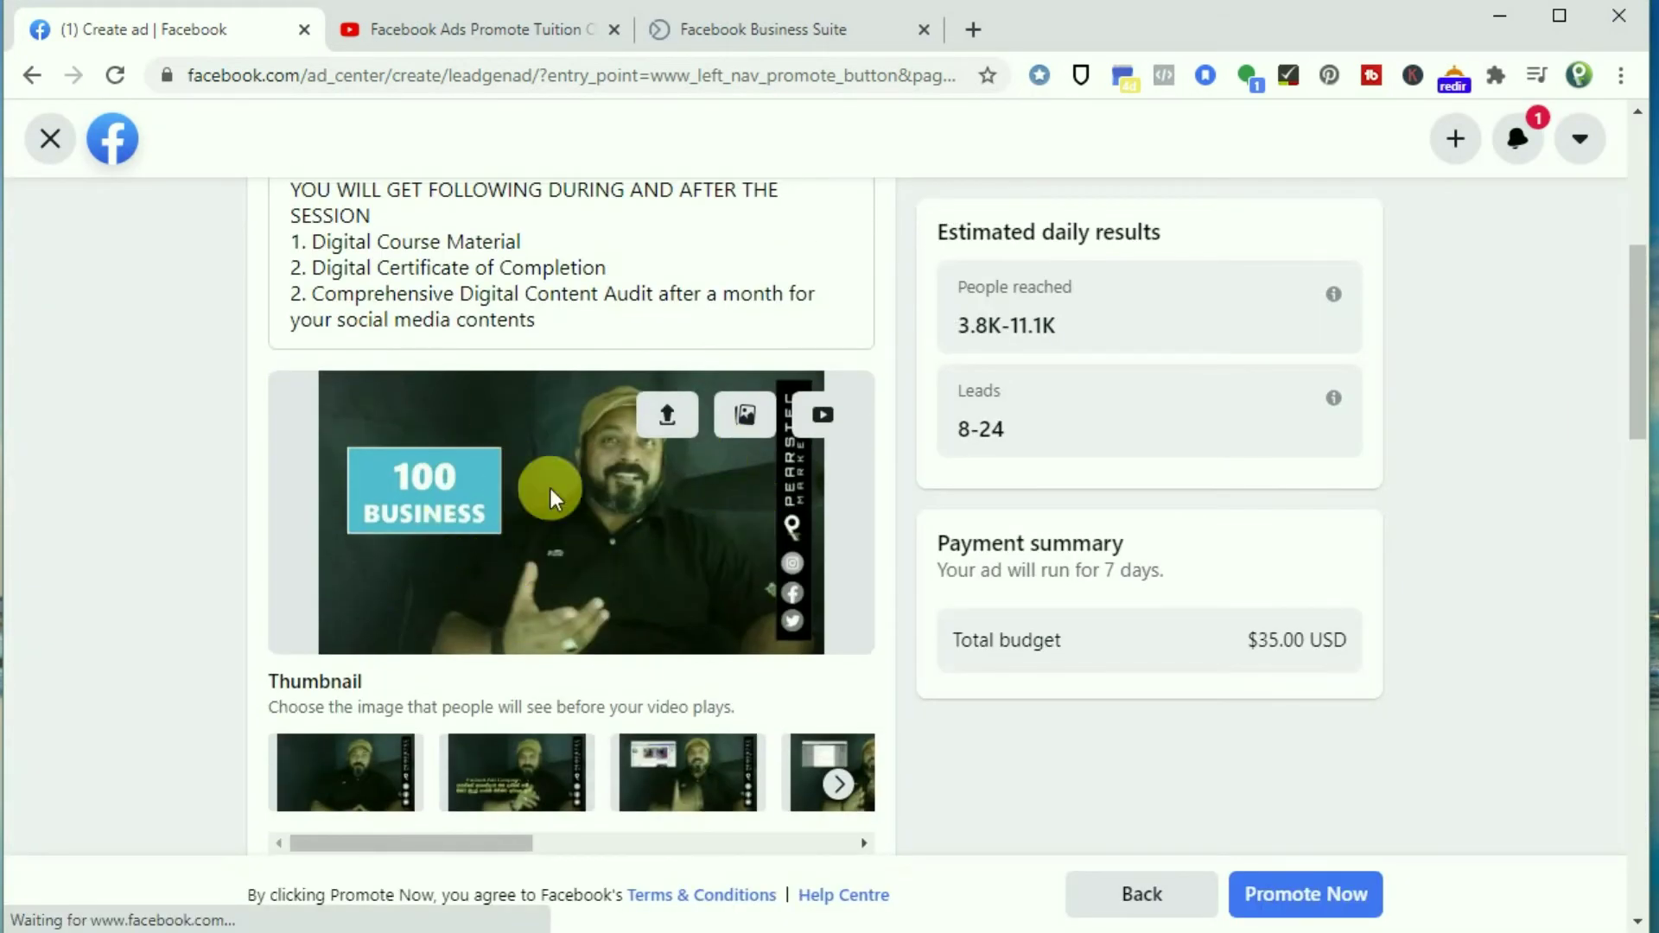
{"action": "scroll", "coordinate": [1056, 515], "scroll_direction": "up", "scroll_amount": 6}
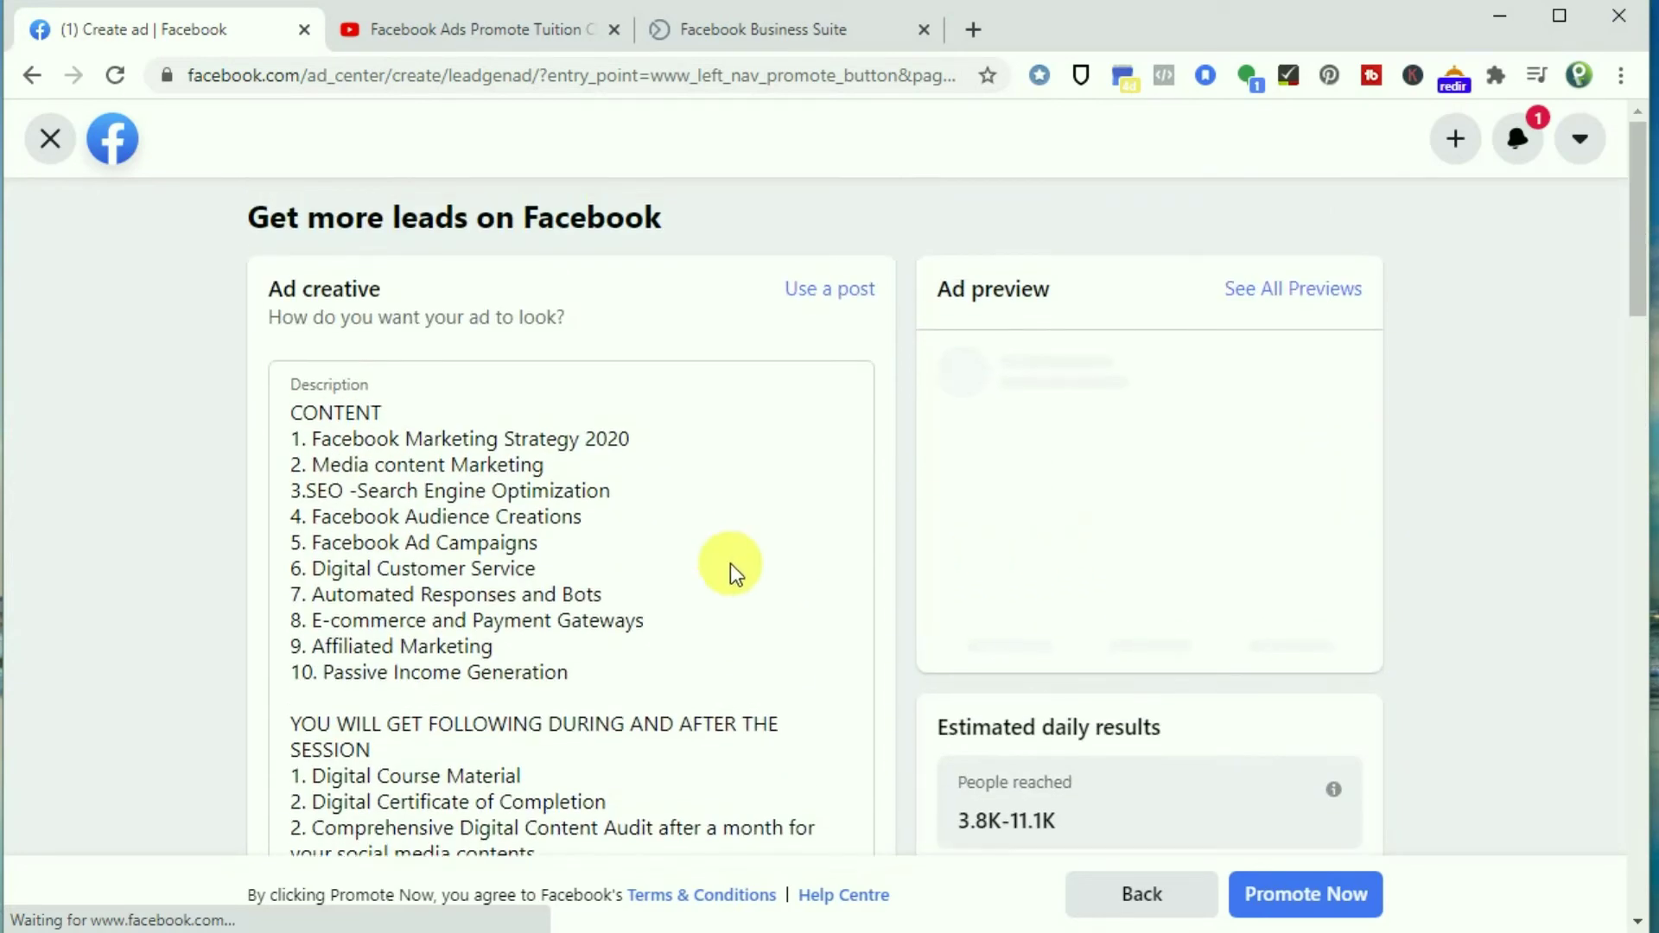
Step: Compare the headline and button label with the ad preview and select the existing headline text
{"action": "scroll", "coordinate": [646, 612], "scroll_direction": "down", "scroll_amount": 10}
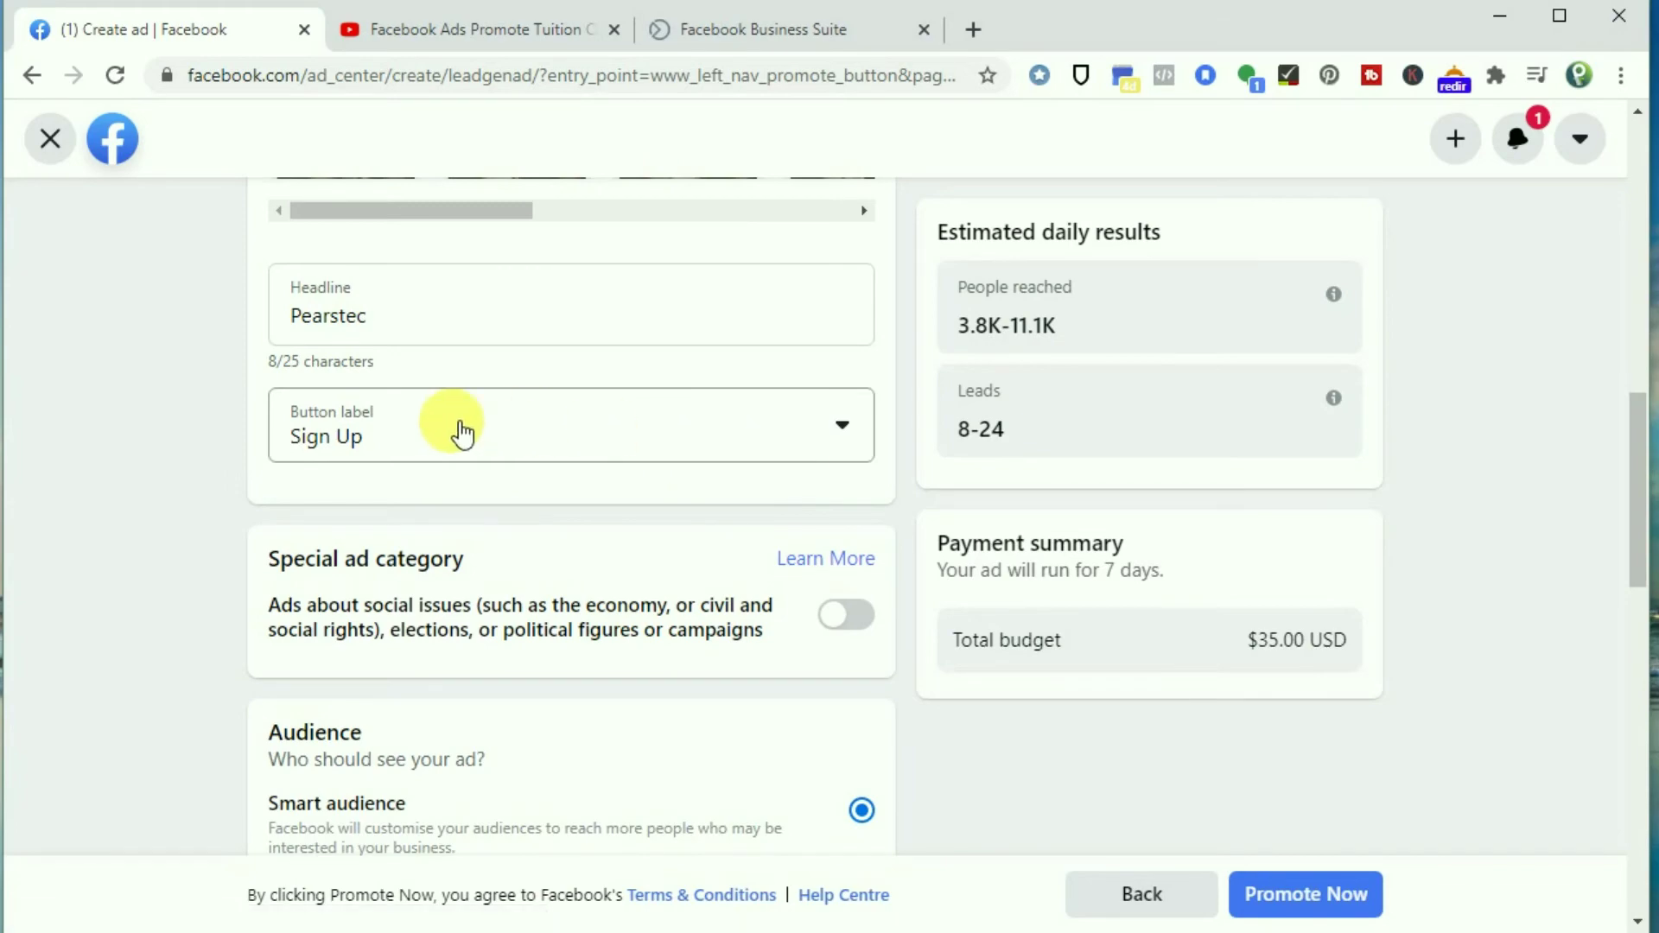
{"action": "scroll", "coordinate": [1074, 537], "scroll_direction": "up", "scroll_amount": 4}
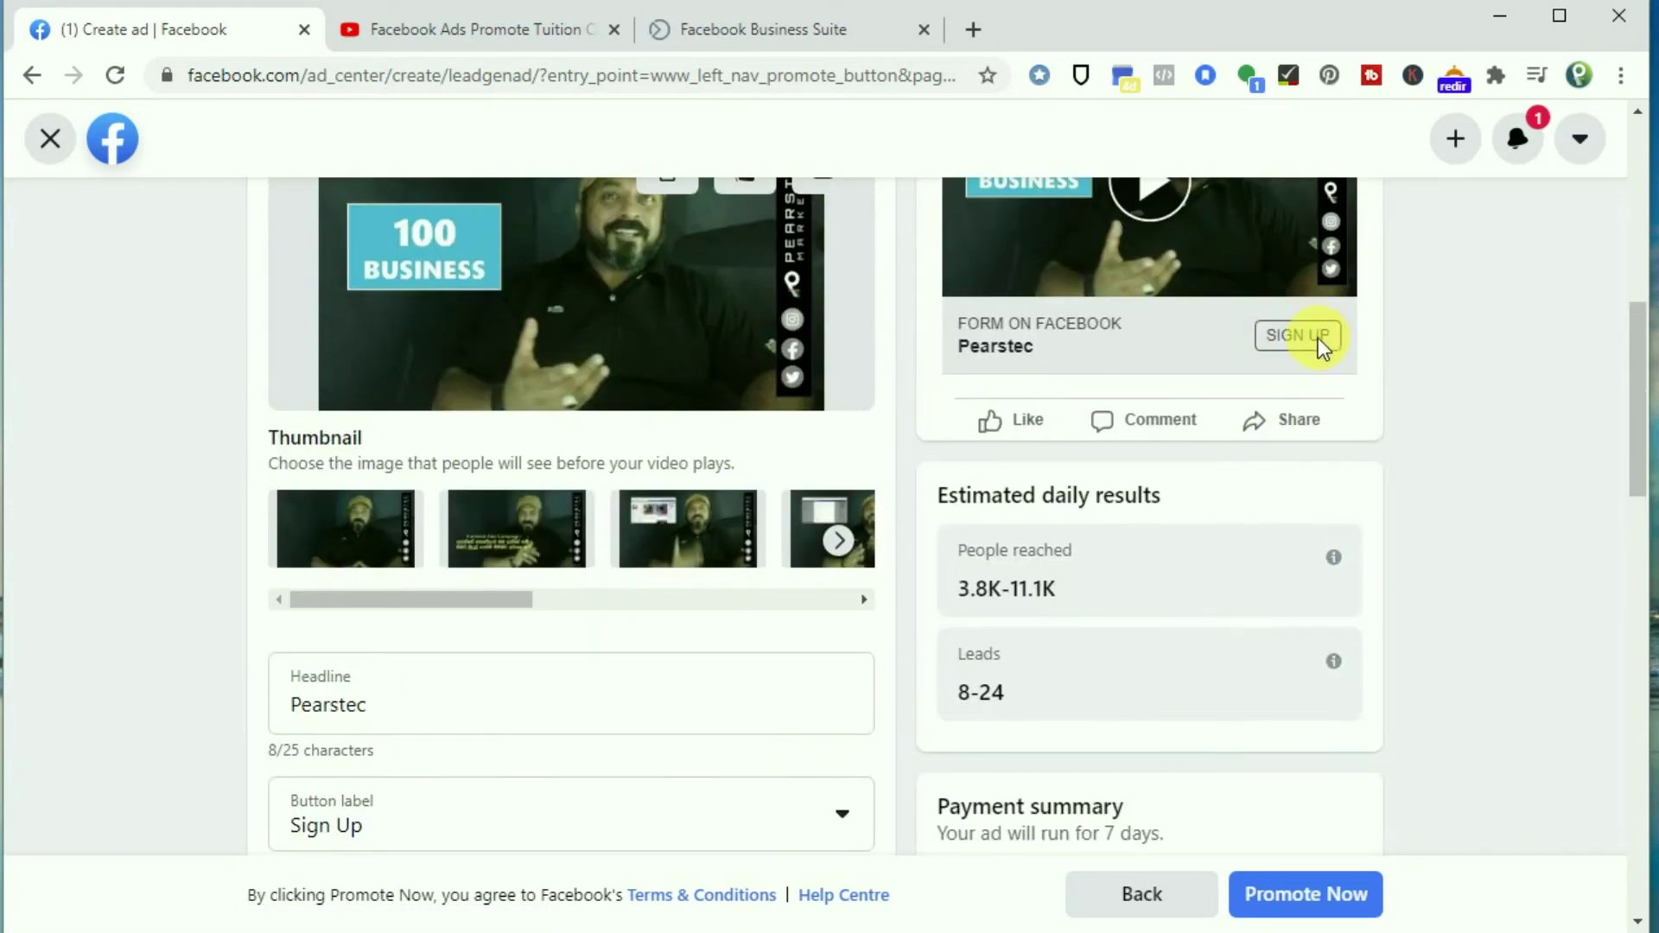
{"action": "scroll", "coordinate": [596, 607], "scroll_direction": "down", "scroll_amount": 4}
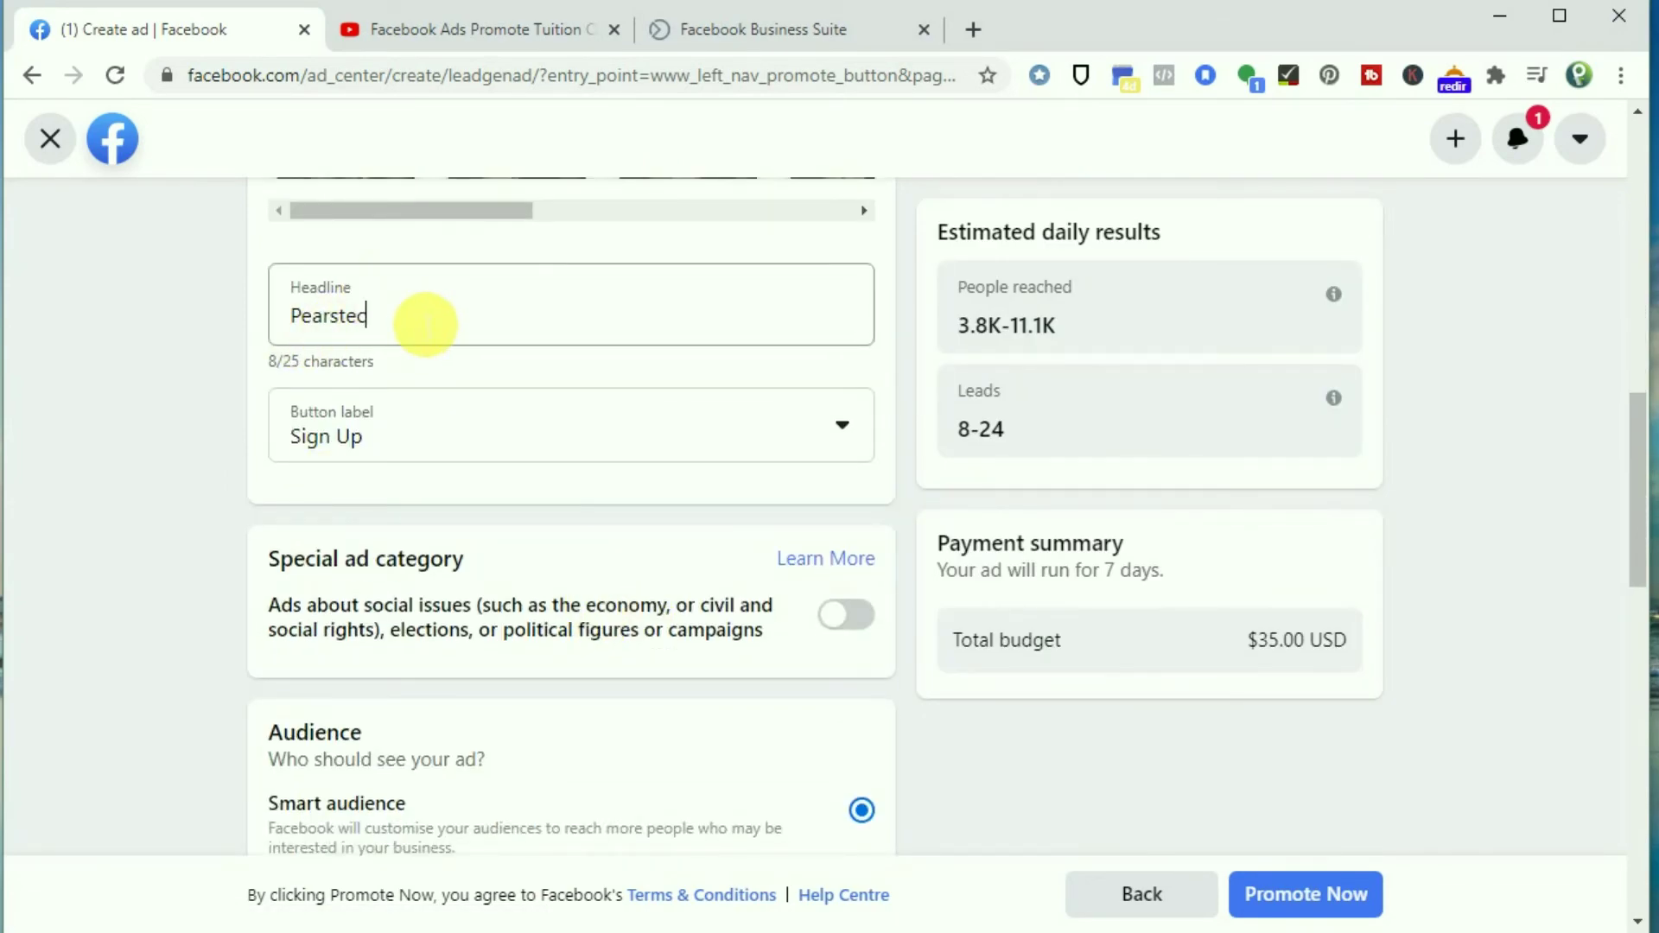
{"action": "key", "text": "ctrl+a"}
{"action": "scroll", "coordinate": [1149, 464], "scroll_direction": "up", "scroll_amount": 5}
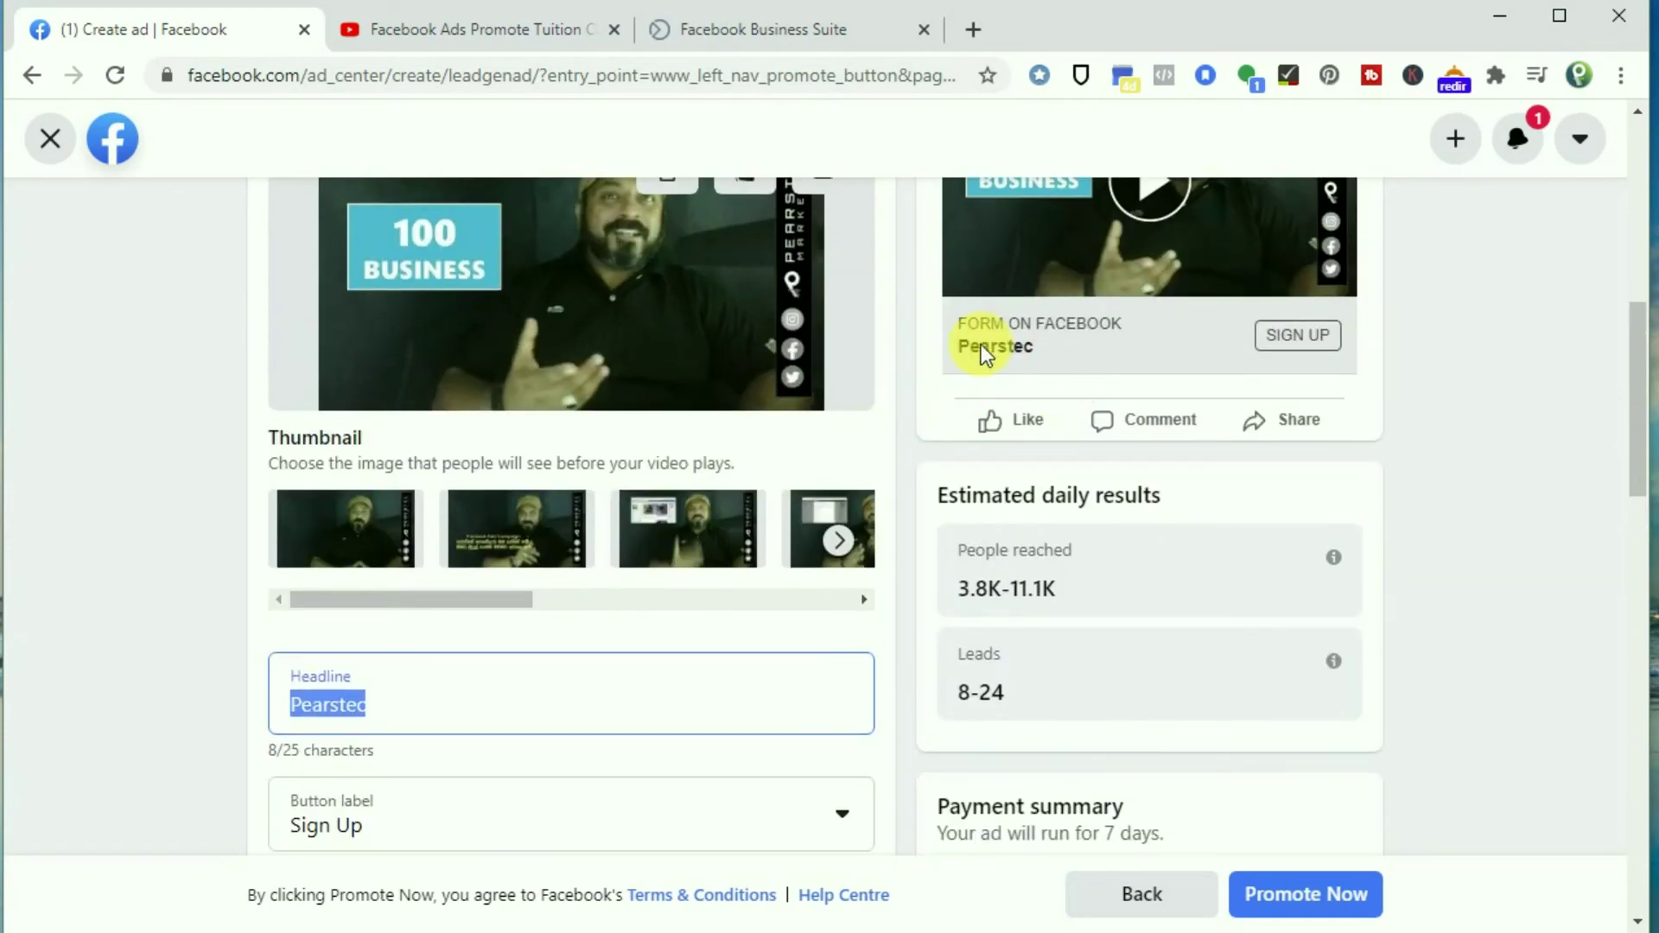
{"action": "key", "text": "Print"}
{"action": "left_click_drag", "start_coordinate": [905, 275], "coordinate": [1338, 433]}
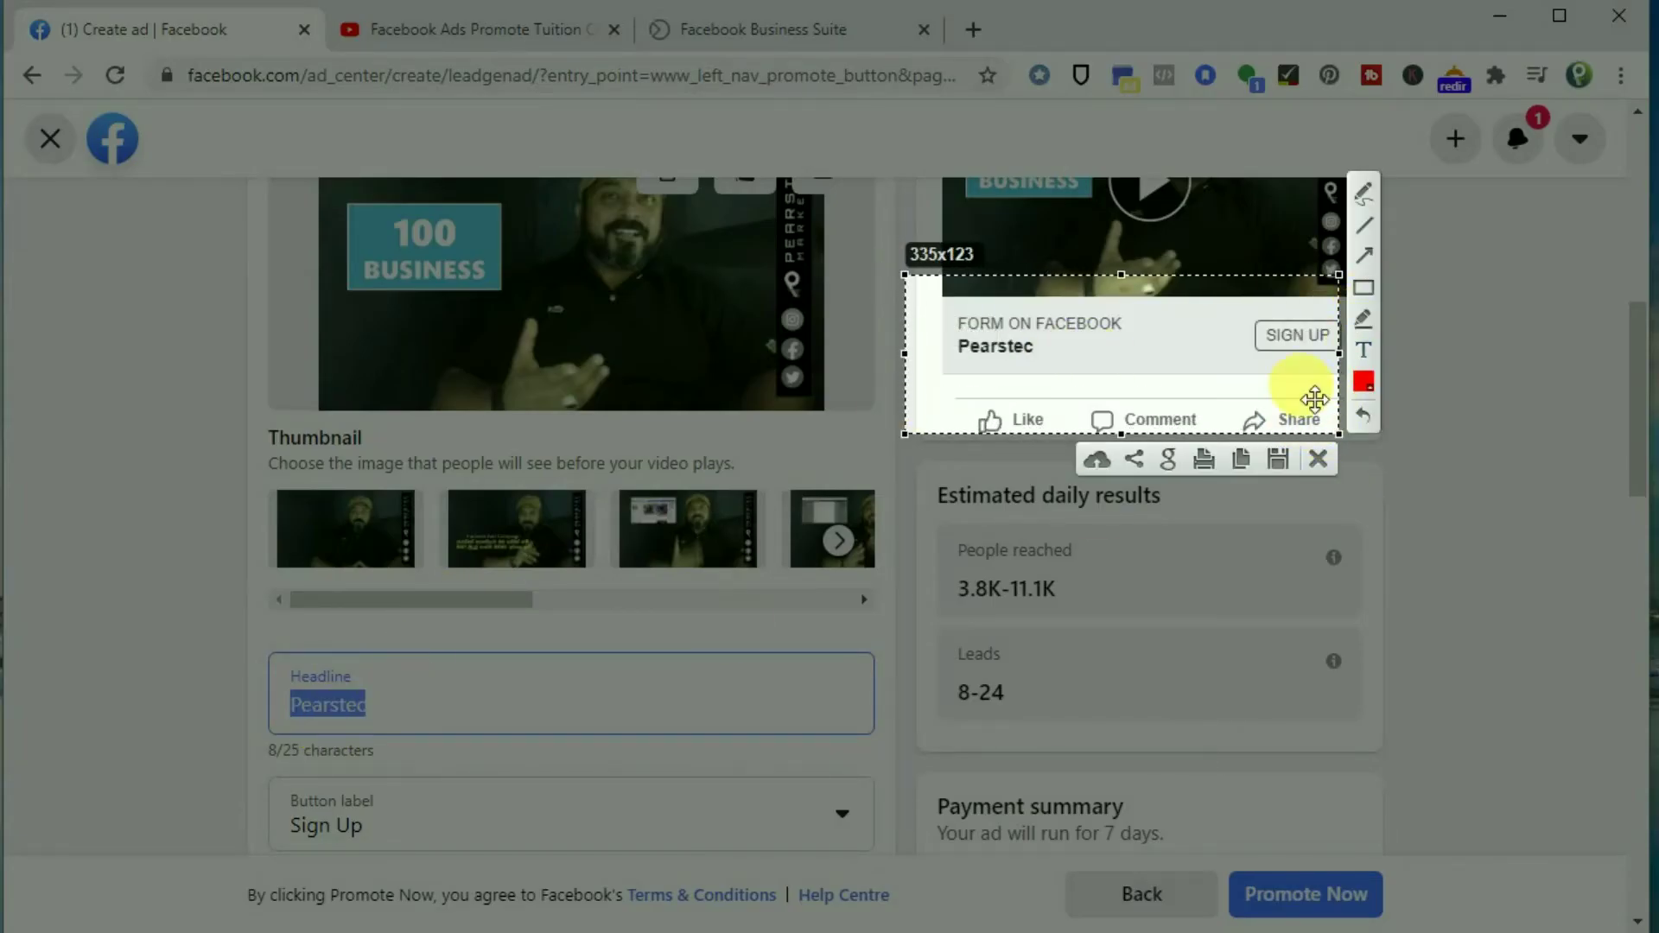
{"action": "left_click", "coordinate": [1364, 256]}
{"action": "mouse_move", "coordinate": [1337, 527]}
{"action": "left_mouse_down"}
{"action": "mouse_move", "coordinate": [1054, 343]}
{"action": "mouse_move", "coordinate": [387, 702]}
{"action": "left_mouse_up"}
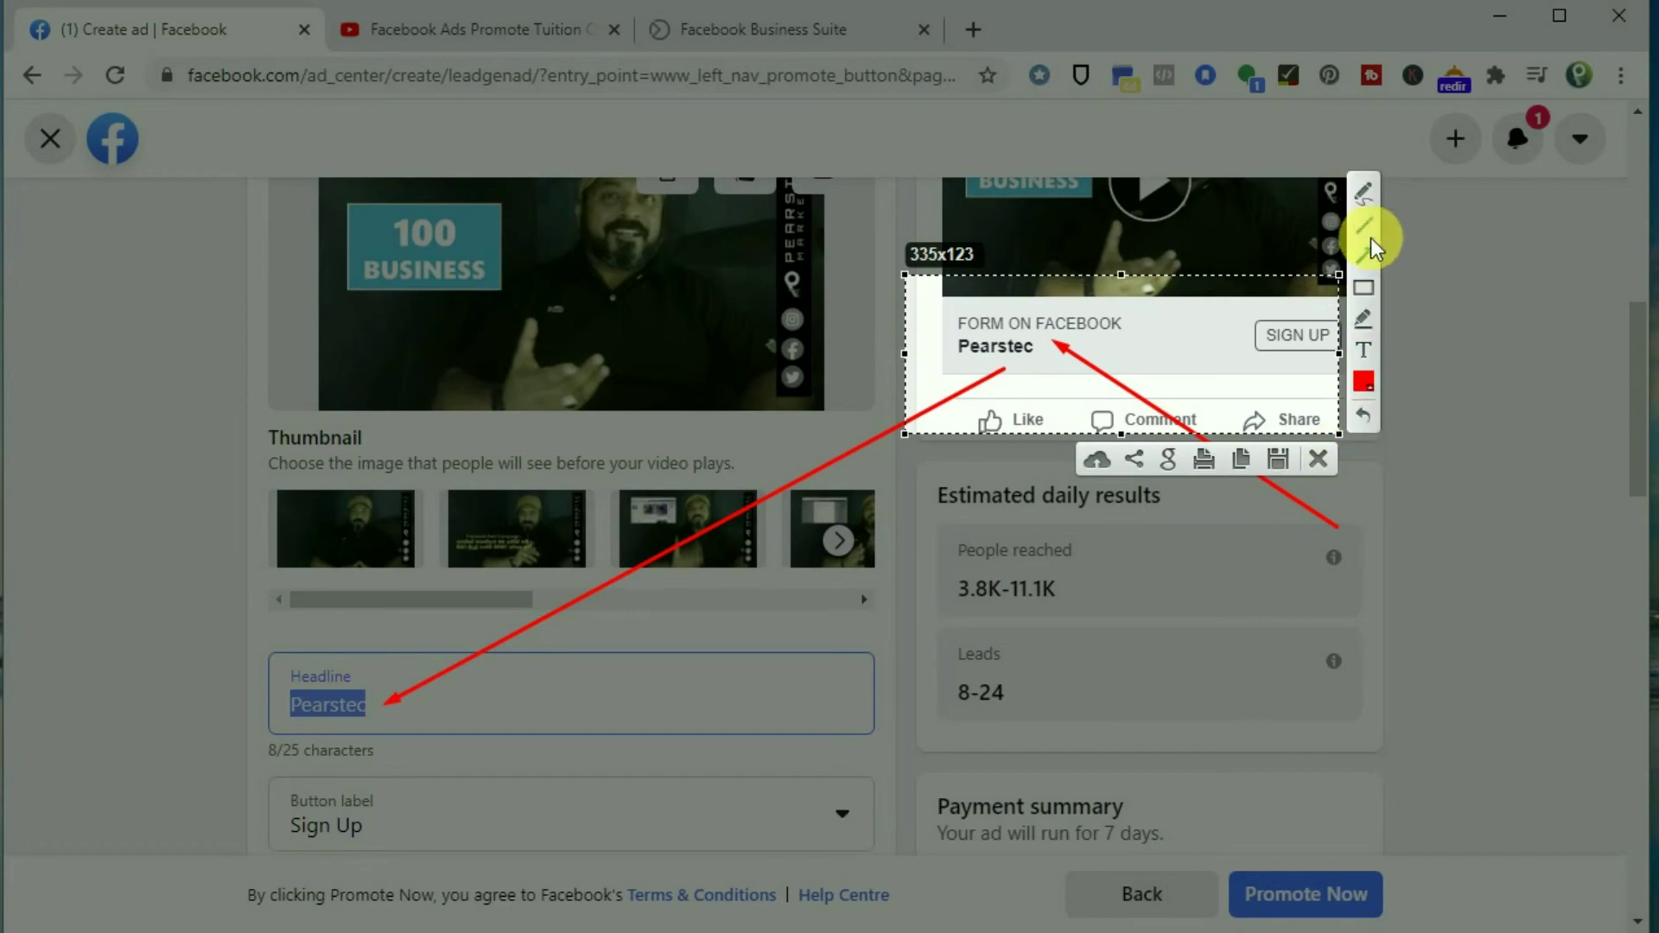
{"action": "left_click", "coordinate": [1317, 457]}
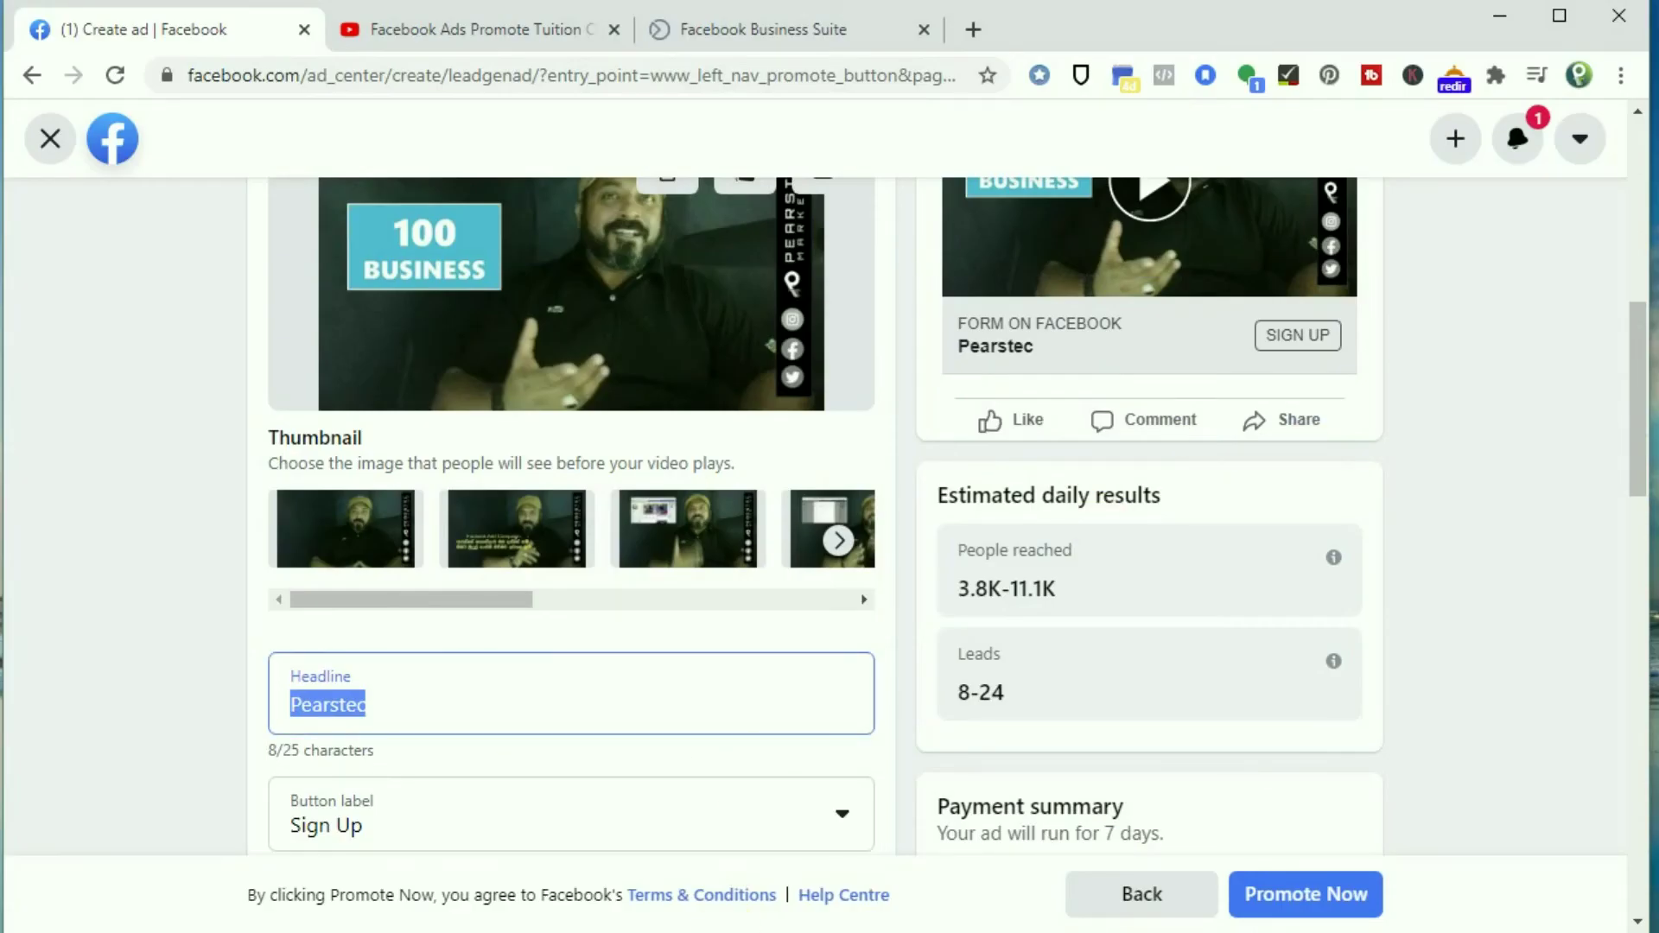
Step: Set the ad headline to "FB COUNSELLING" and check it in the ad preview
{"action": "type", "text": "FB COUNSELLING"}
{"action": "scroll", "coordinate": [1028, 566], "scroll_direction": "up", "scroll_amount": 4}
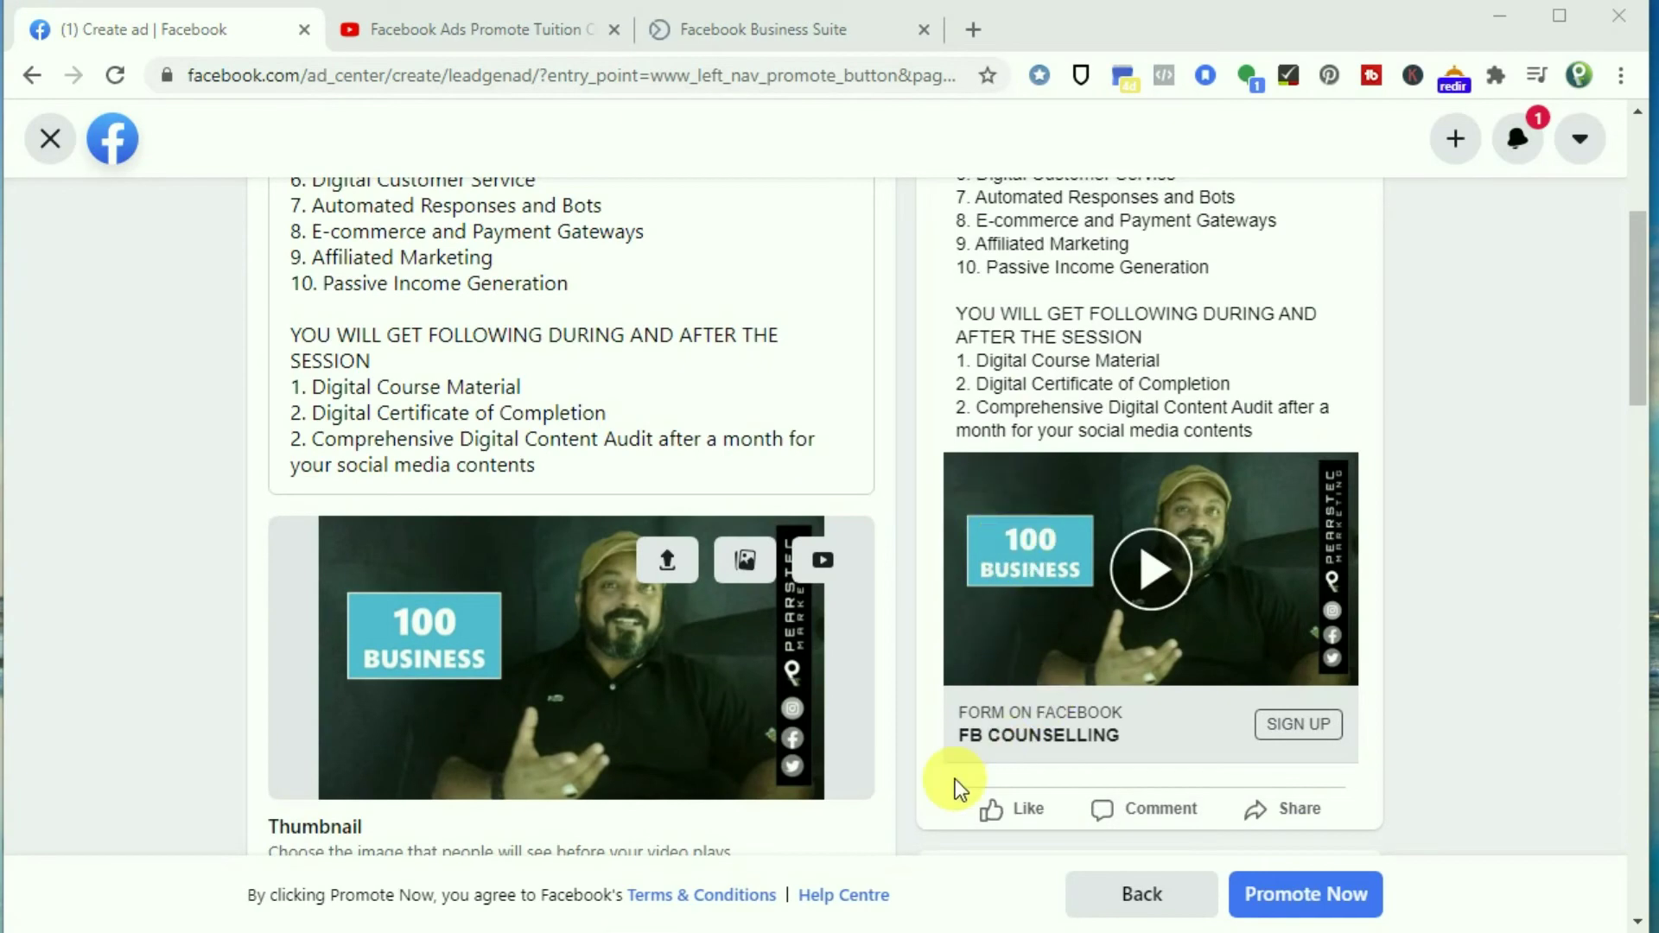
{"action": "scroll", "coordinate": [598, 676], "scroll_direction": "down", "scroll_amount": 6}
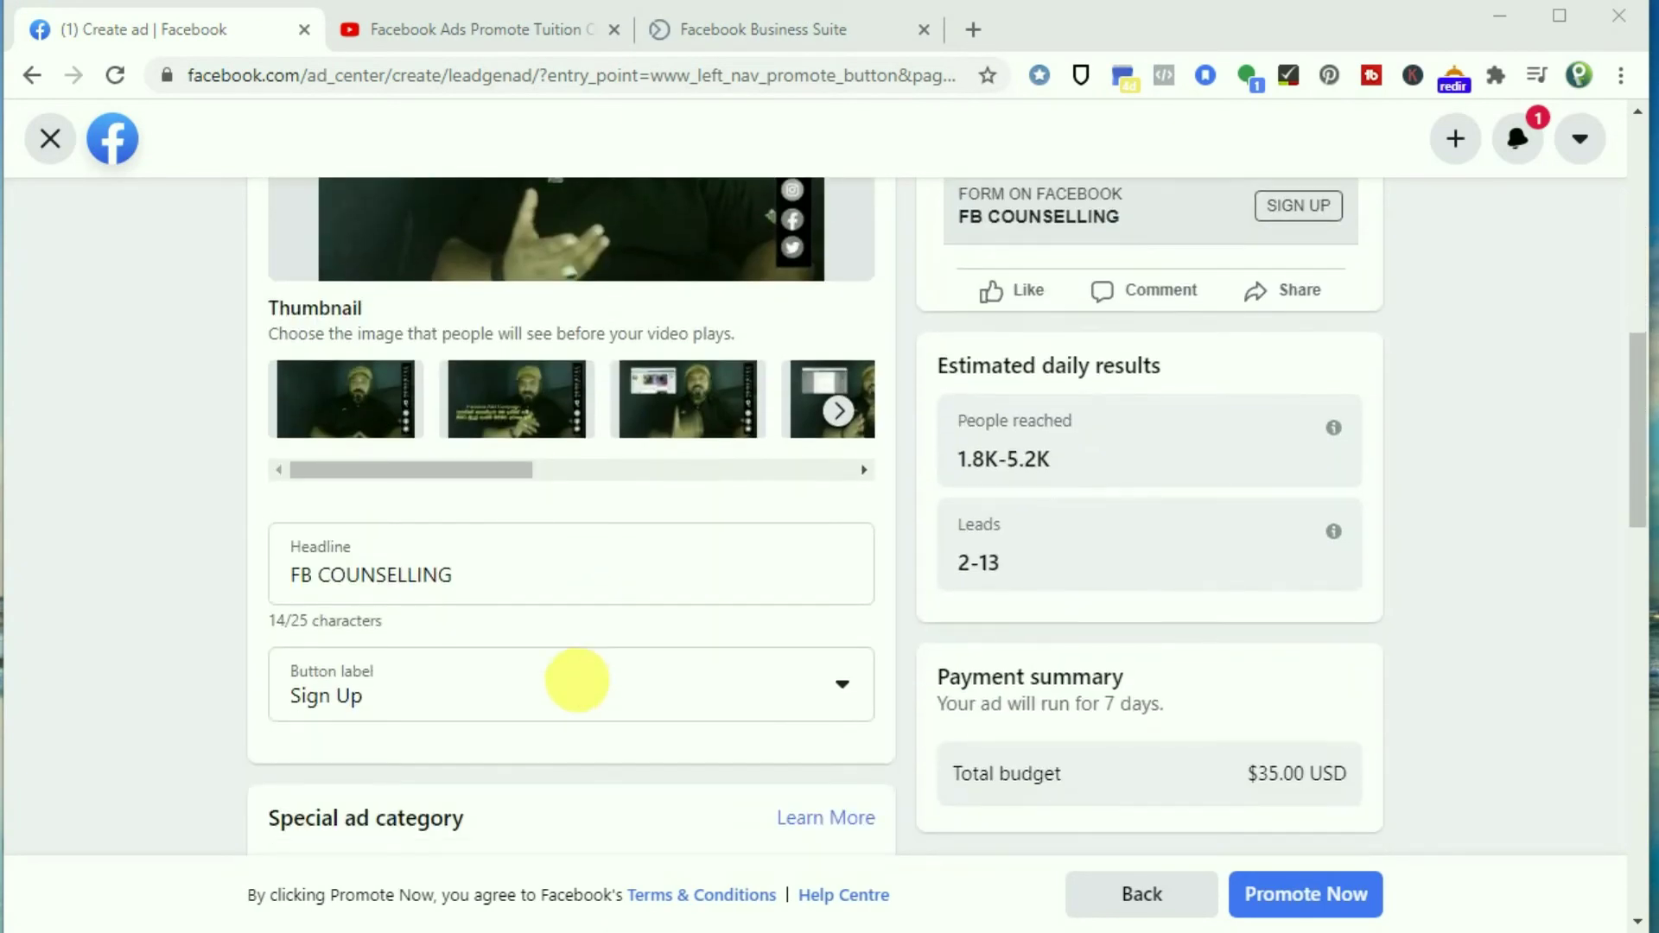
Step: Look through the available button labels, keeping Sign Up, and check the estimated daily results
{"action": "left_click", "coordinate": [508, 698]}
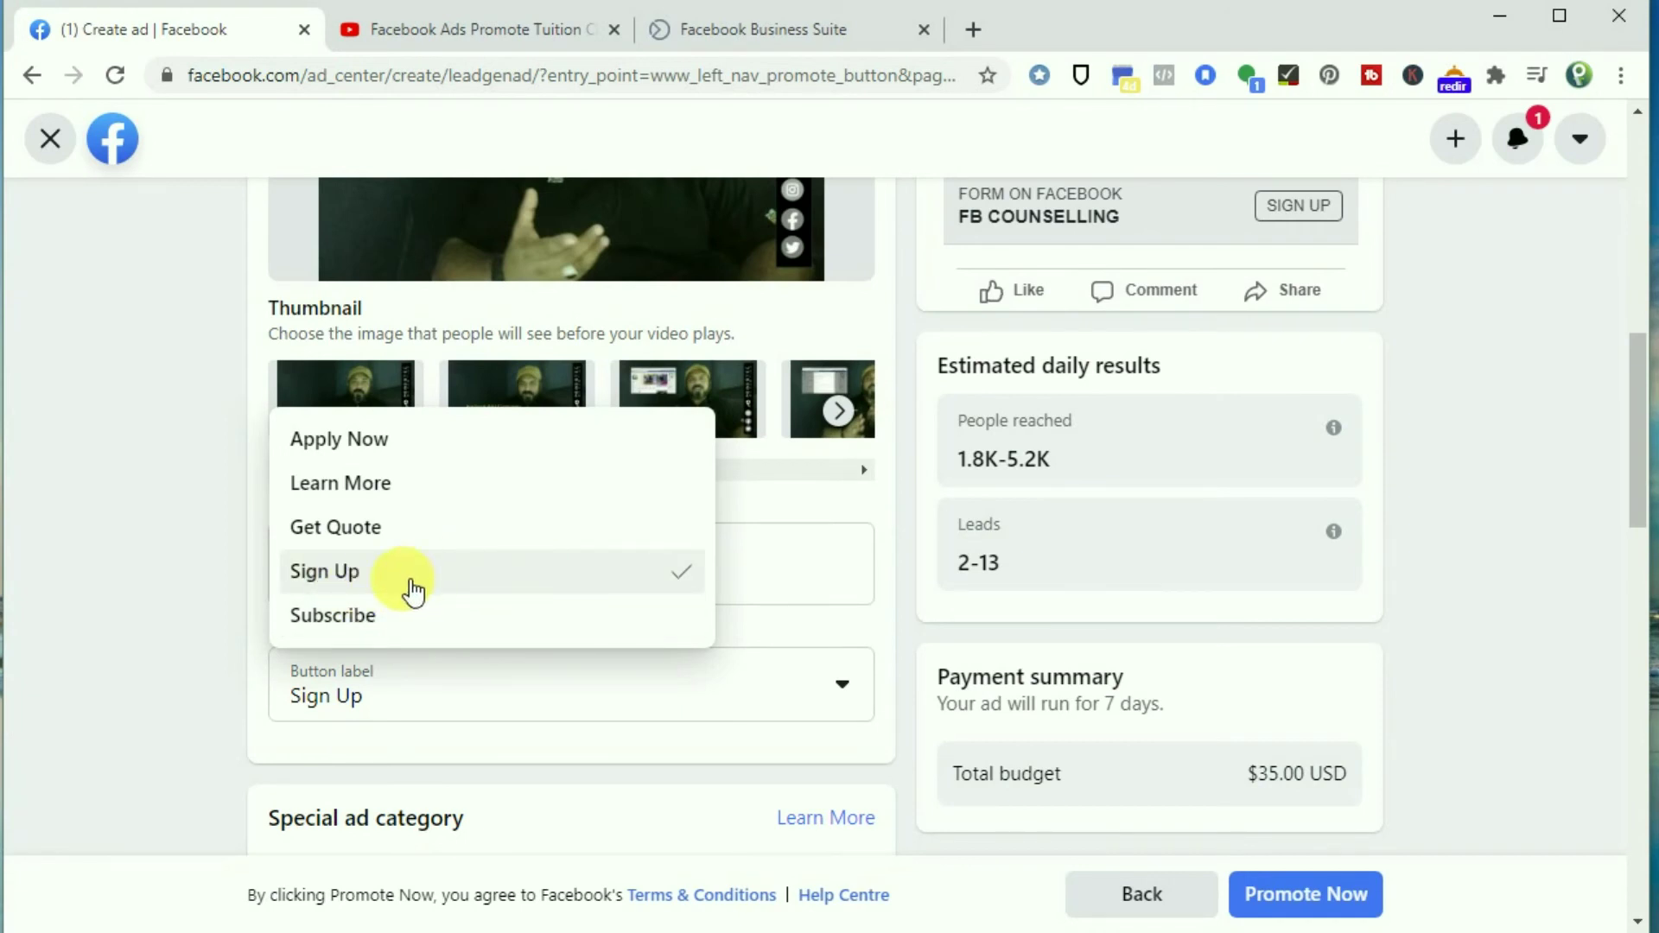
{"action": "left_click", "coordinate": [481, 704]}
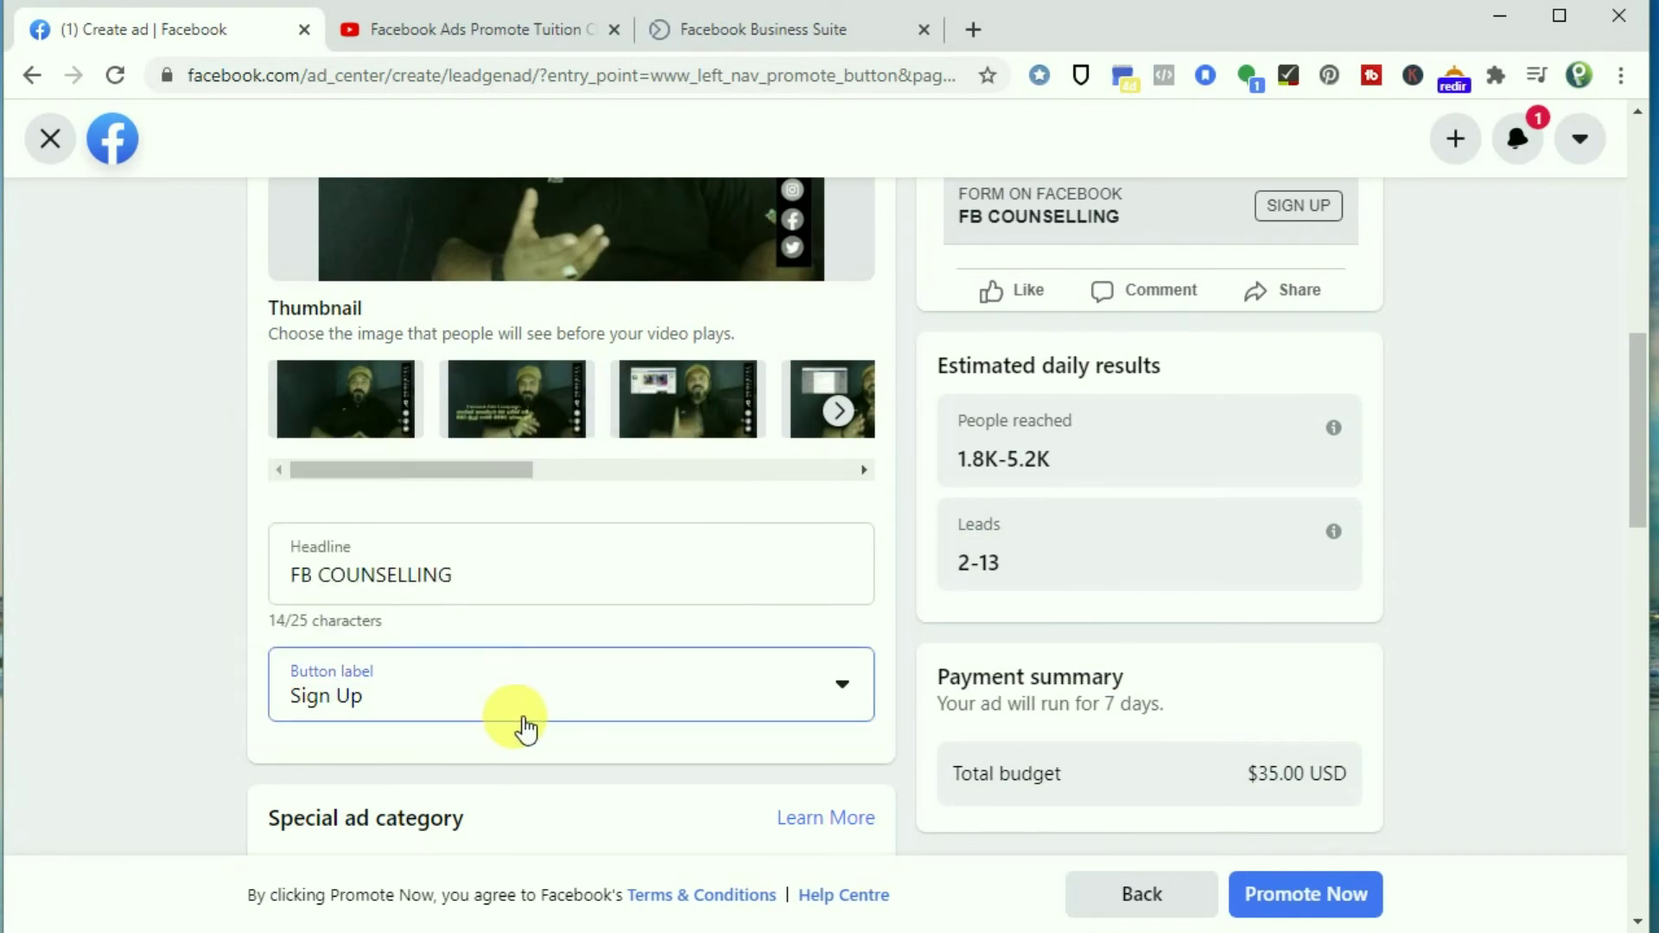
{"action": "scroll", "coordinate": [518, 722], "scroll_direction": "down", "scroll_amount": 3}
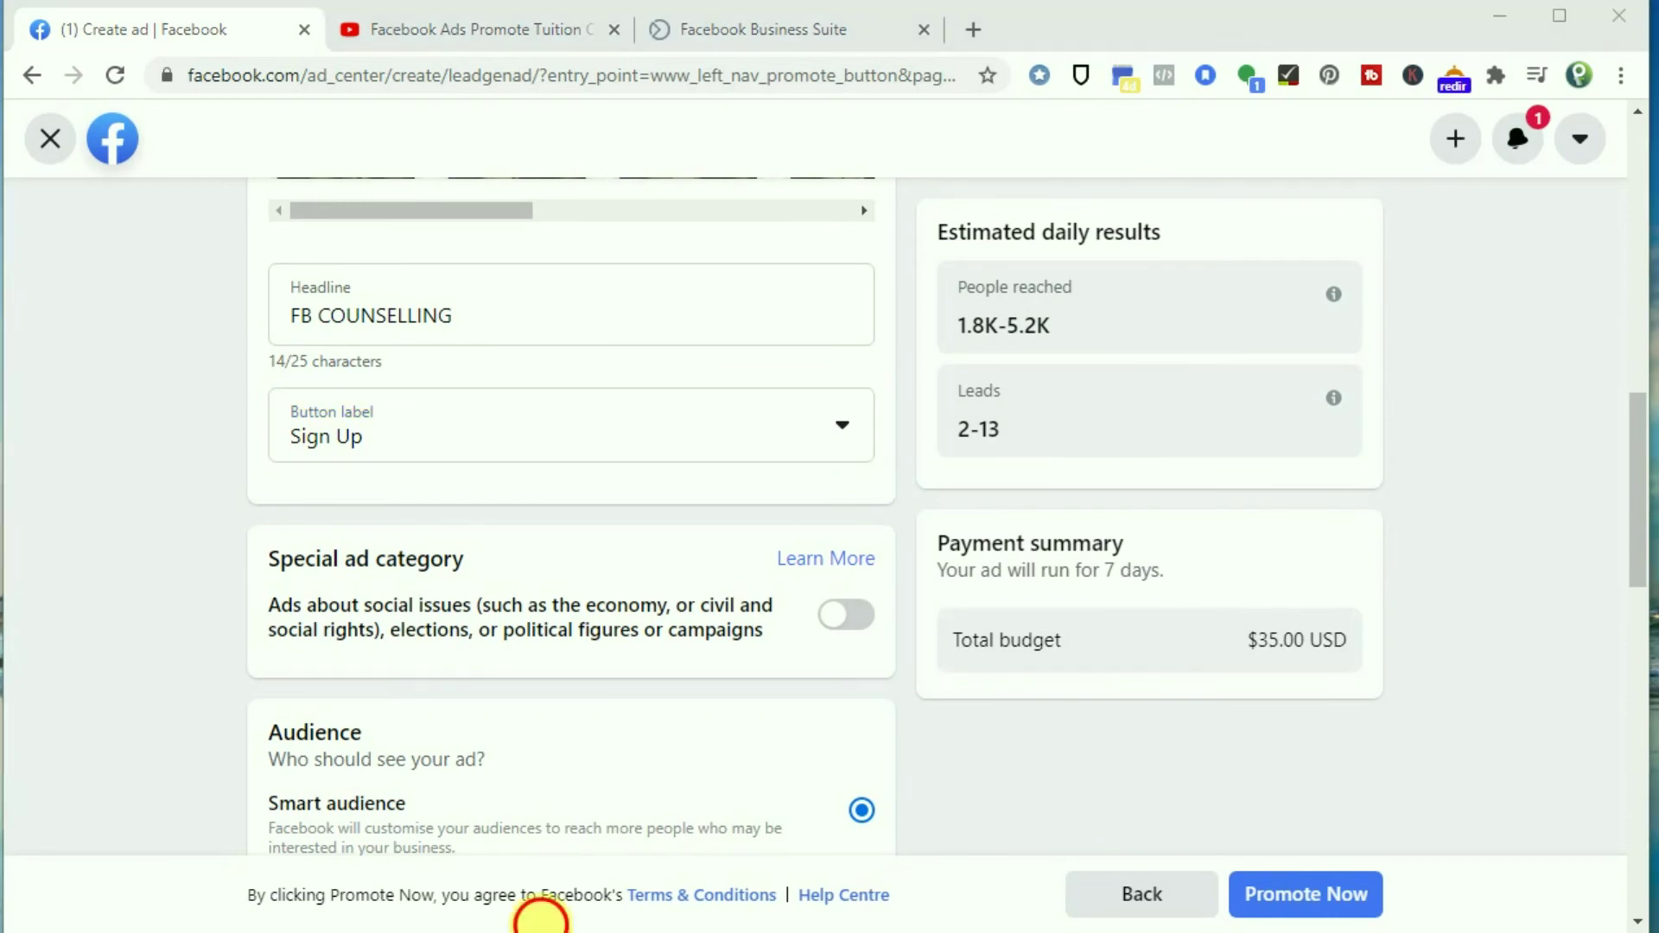
{"action": "scroll", "coordinate": [1193, 444], "scroll_direction": "up", "scroll_amount": 4}
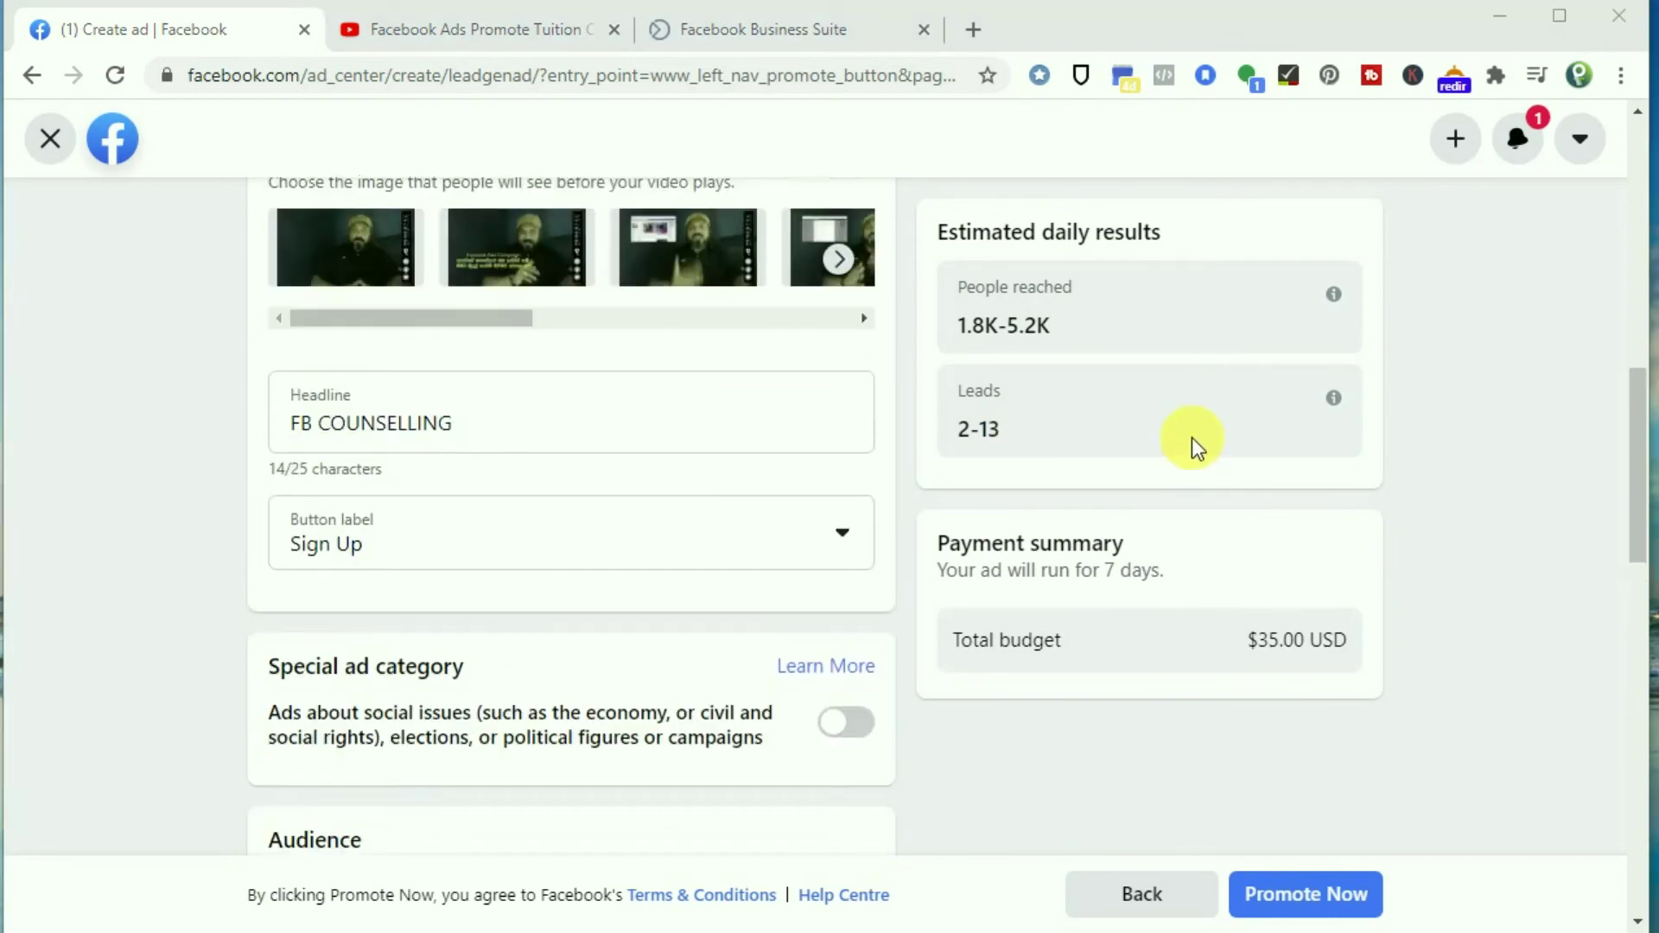
Step: Choose the saved audience "Kandy-Colombo SMM" for the ad and read its audience details
{"action": "scroll", "coordinate": [421, 706], "scroll_direction": "down", "scroll_amount": 4}
{"action": "scroll", "coordinate": [423, 709], "scroll_direction": "down", "scroll_amount": 3}
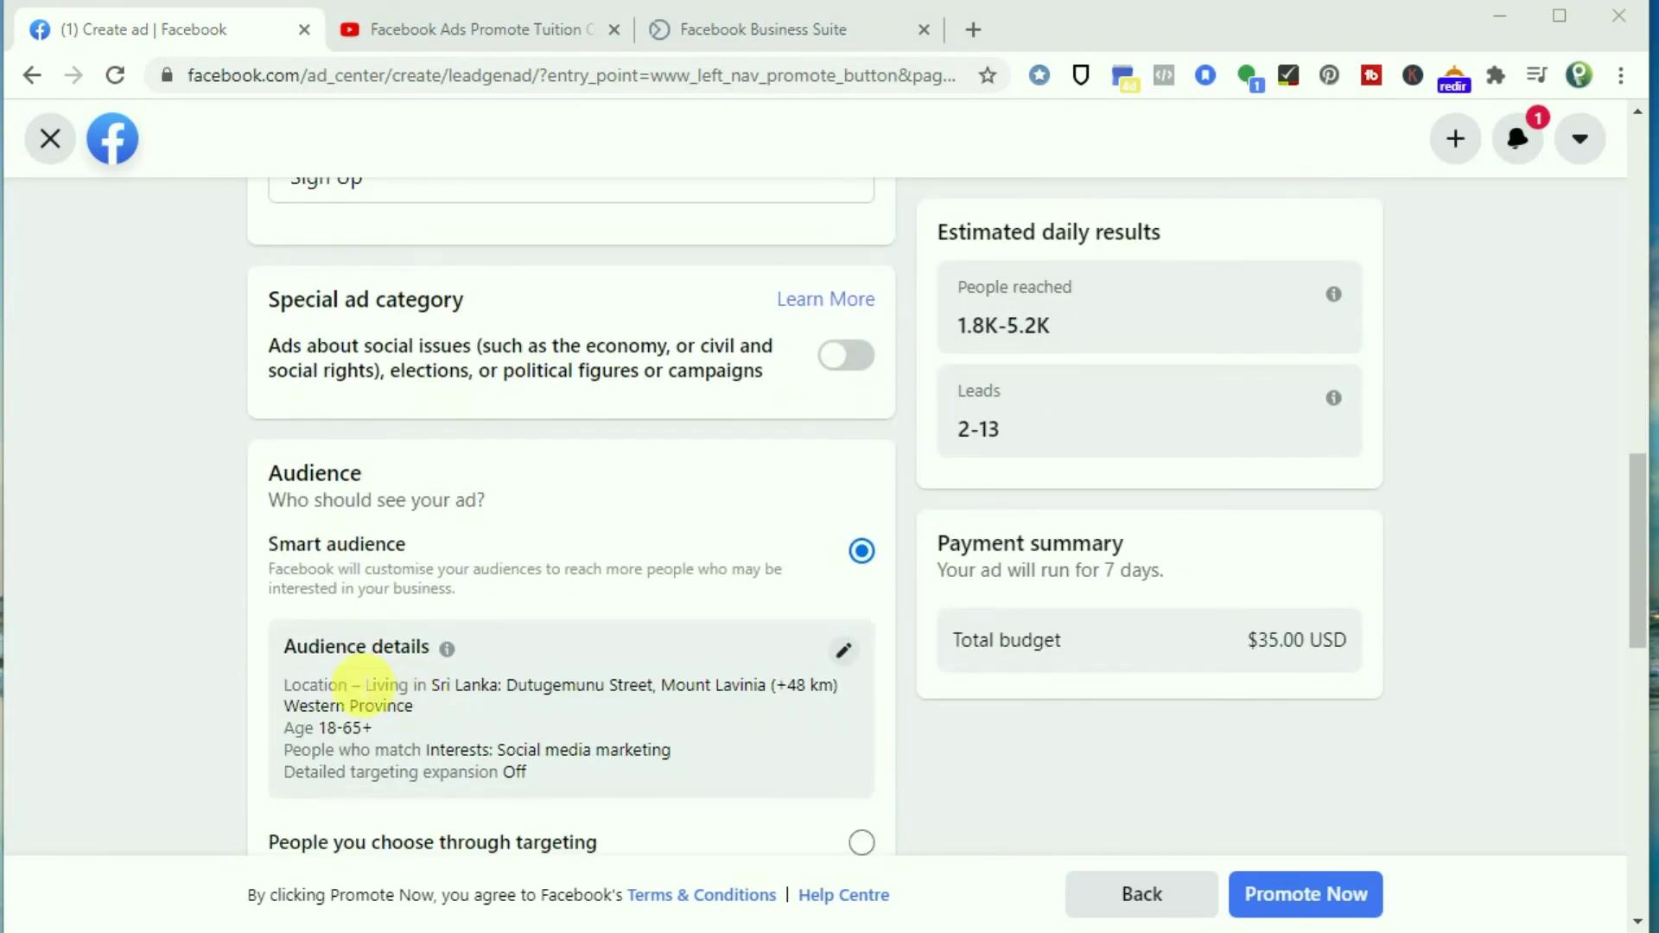
{"action": "scroll", "coordinate": [523, 592], "scroll_direction": "down", "scroll_amount": 4}
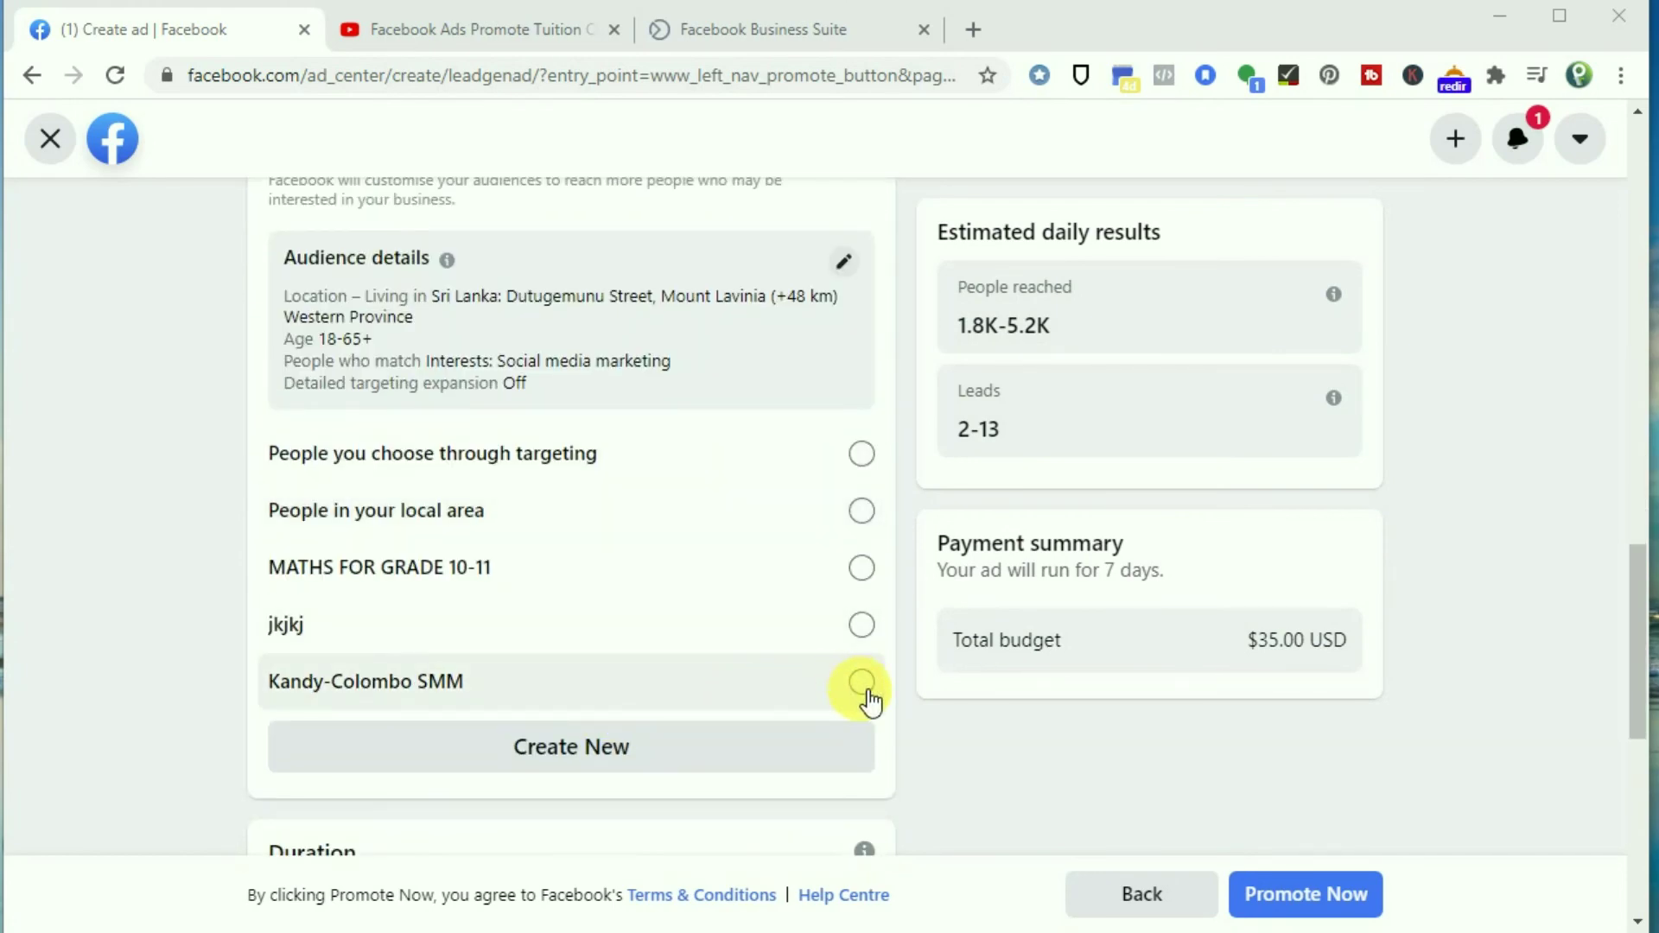
{"action": "left_click", "coordinate": [862, 684]}
{"action": "scroll", "coordinate": [536, 752], "scroll_direction": "down", "scroll_amount": 4}
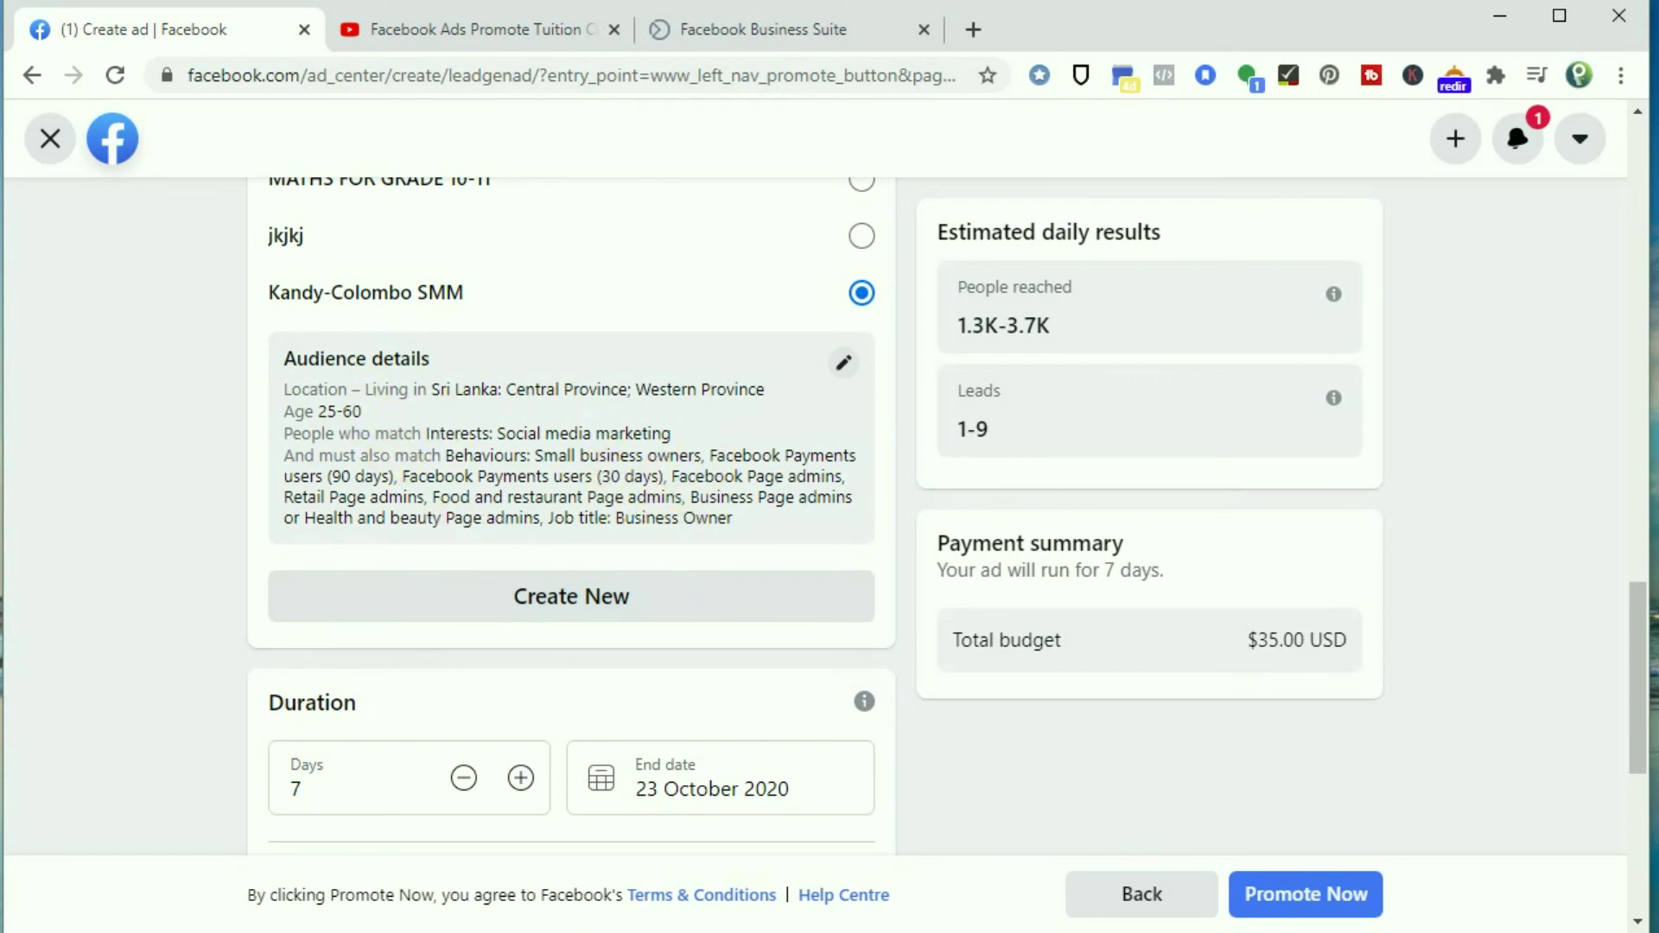
Step: Shorten the ad's duration to 5 days and set the total budget to $10.00
{"action": "scroll", "coordinate": [541, 789], "scroll_direction": "down", "scroll_amount": 3}
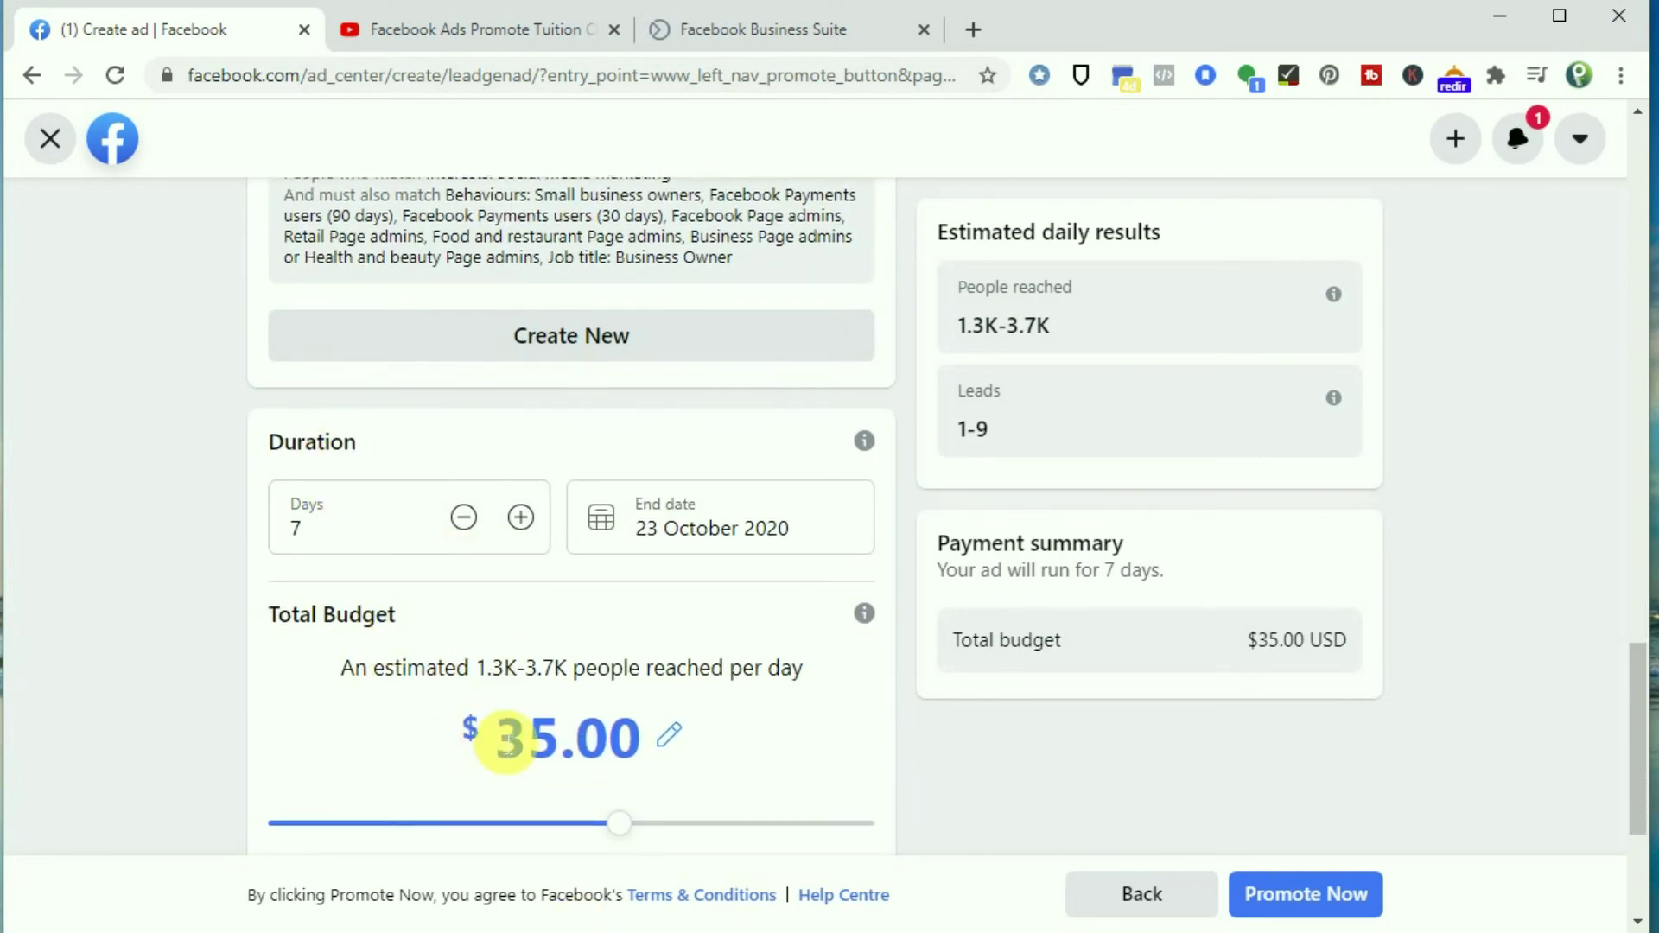
{"action": "scroll", "coordinate": [484, 731], "scroll_direction": "down", "scroll_amount": 2}
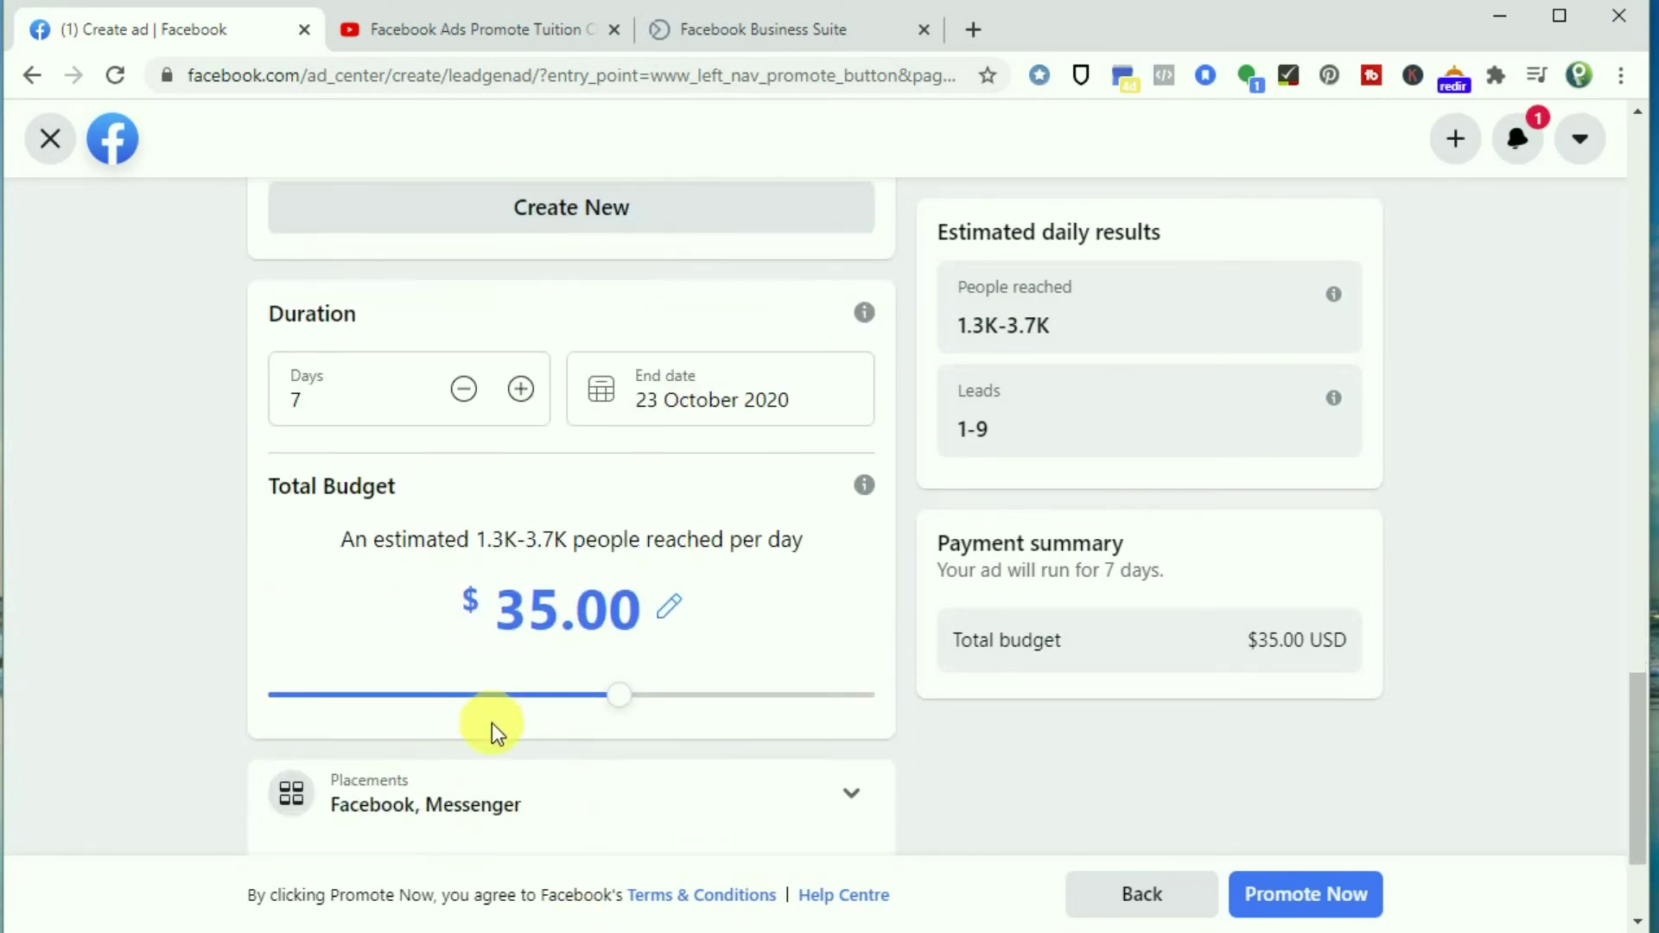
{"action": "left_click", "coordinate": [465, 390]}
{"action": "left_click", "coordinate": [465, 391]}
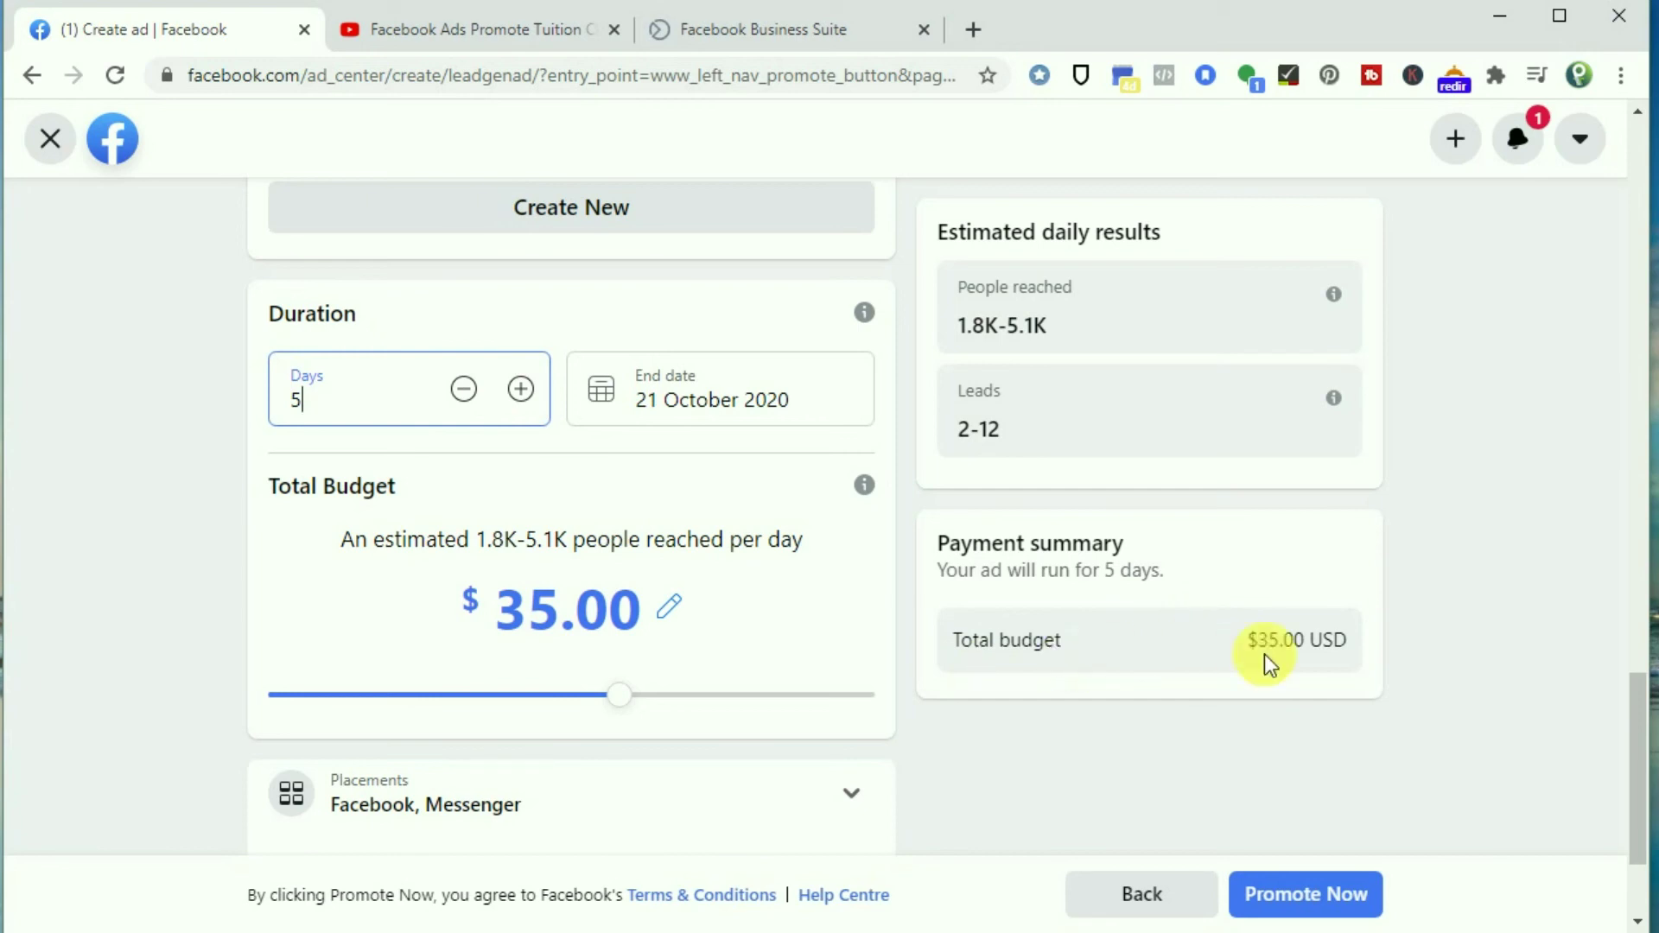
{"action": "left_click_drag", "start_coordinate": [618, 696], "coordinate": [406, 731]}
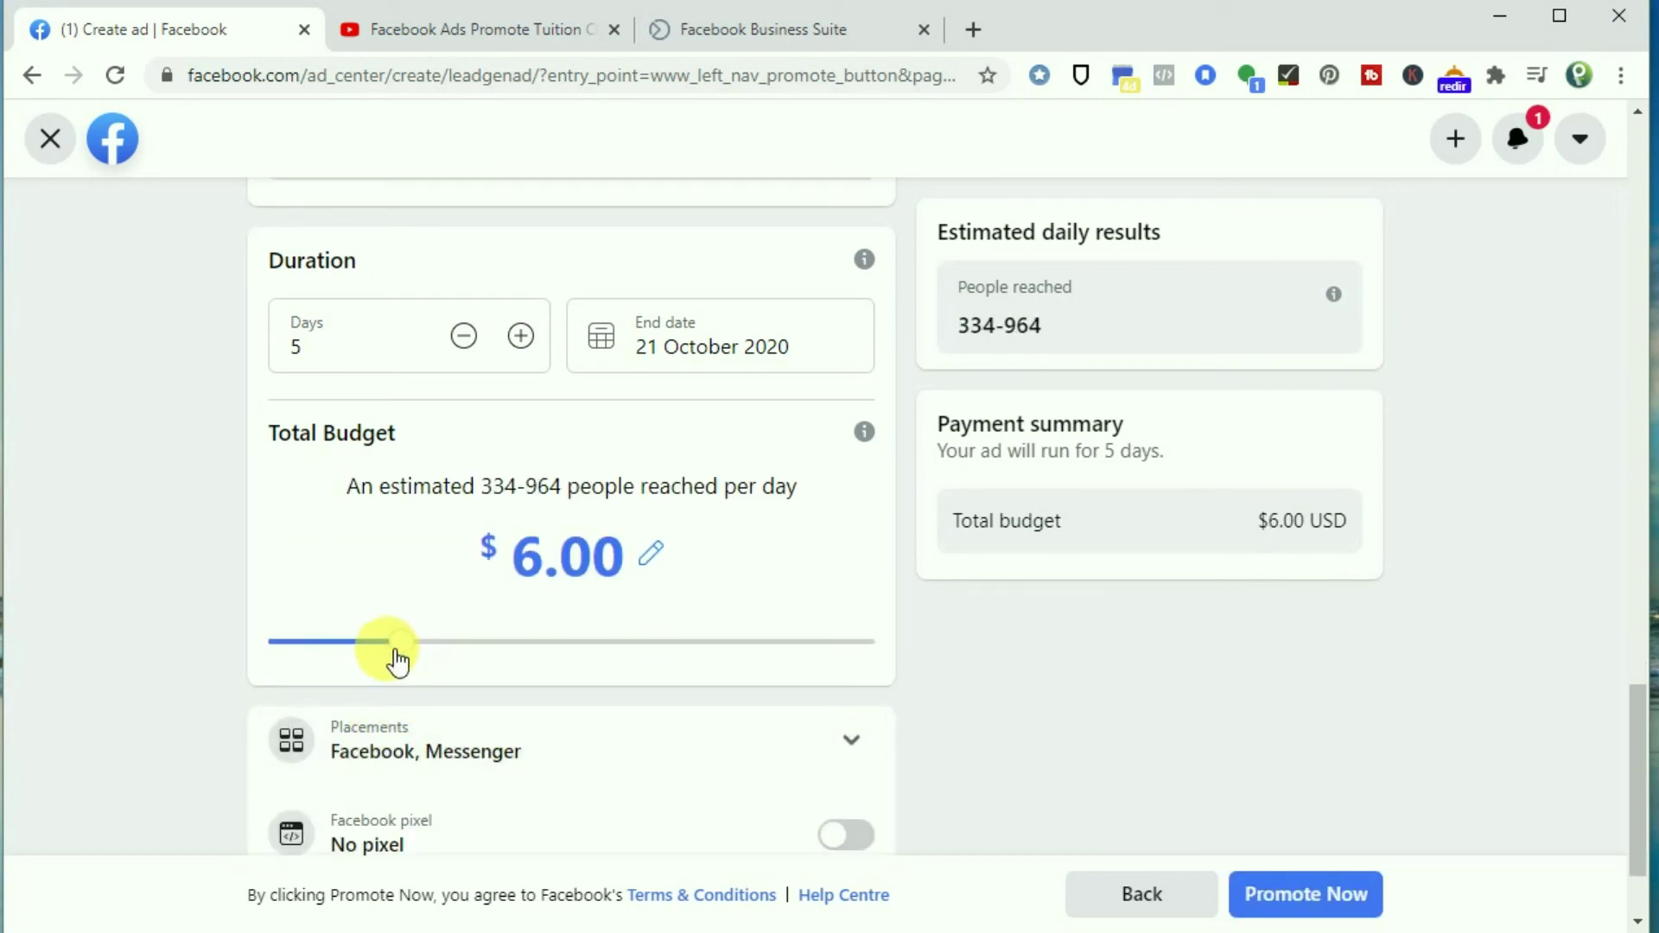
{"action": "left_click_drag", "start_coordinate": [397, 663], "coordinate": [380, 656]}
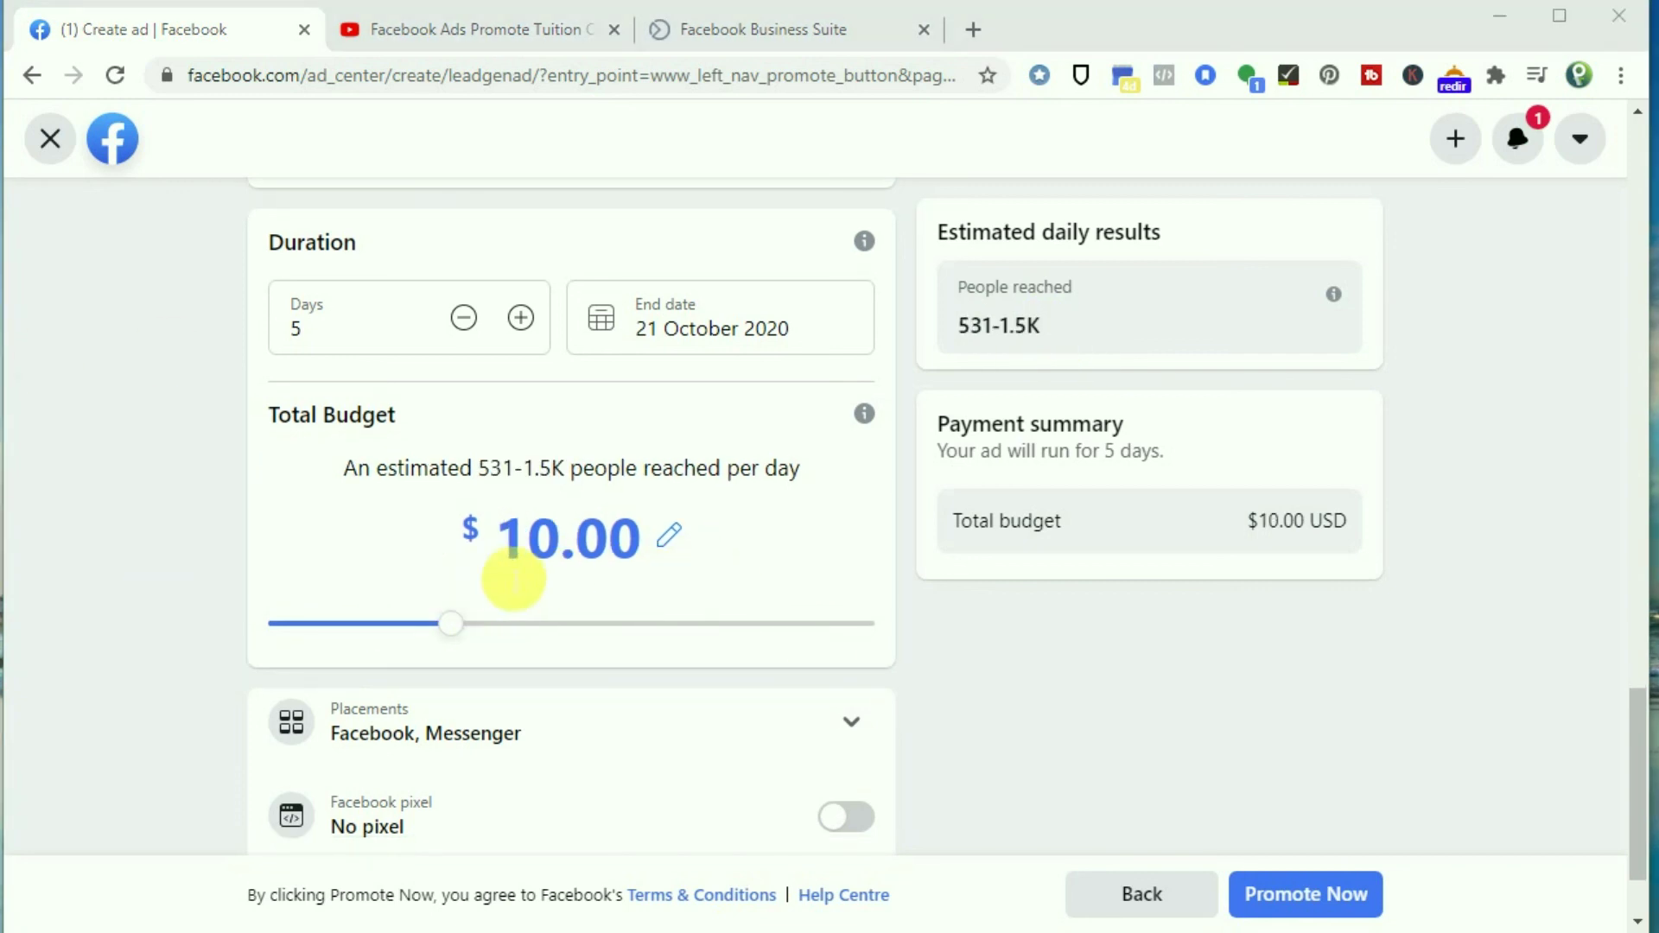
Step: Check the complete ad settings from payment method to creative and submit the ad for promotion
{"action": "scroll", "coordinate": [652, 678], "scroll_direction": "down", "scroll_amount": 1}
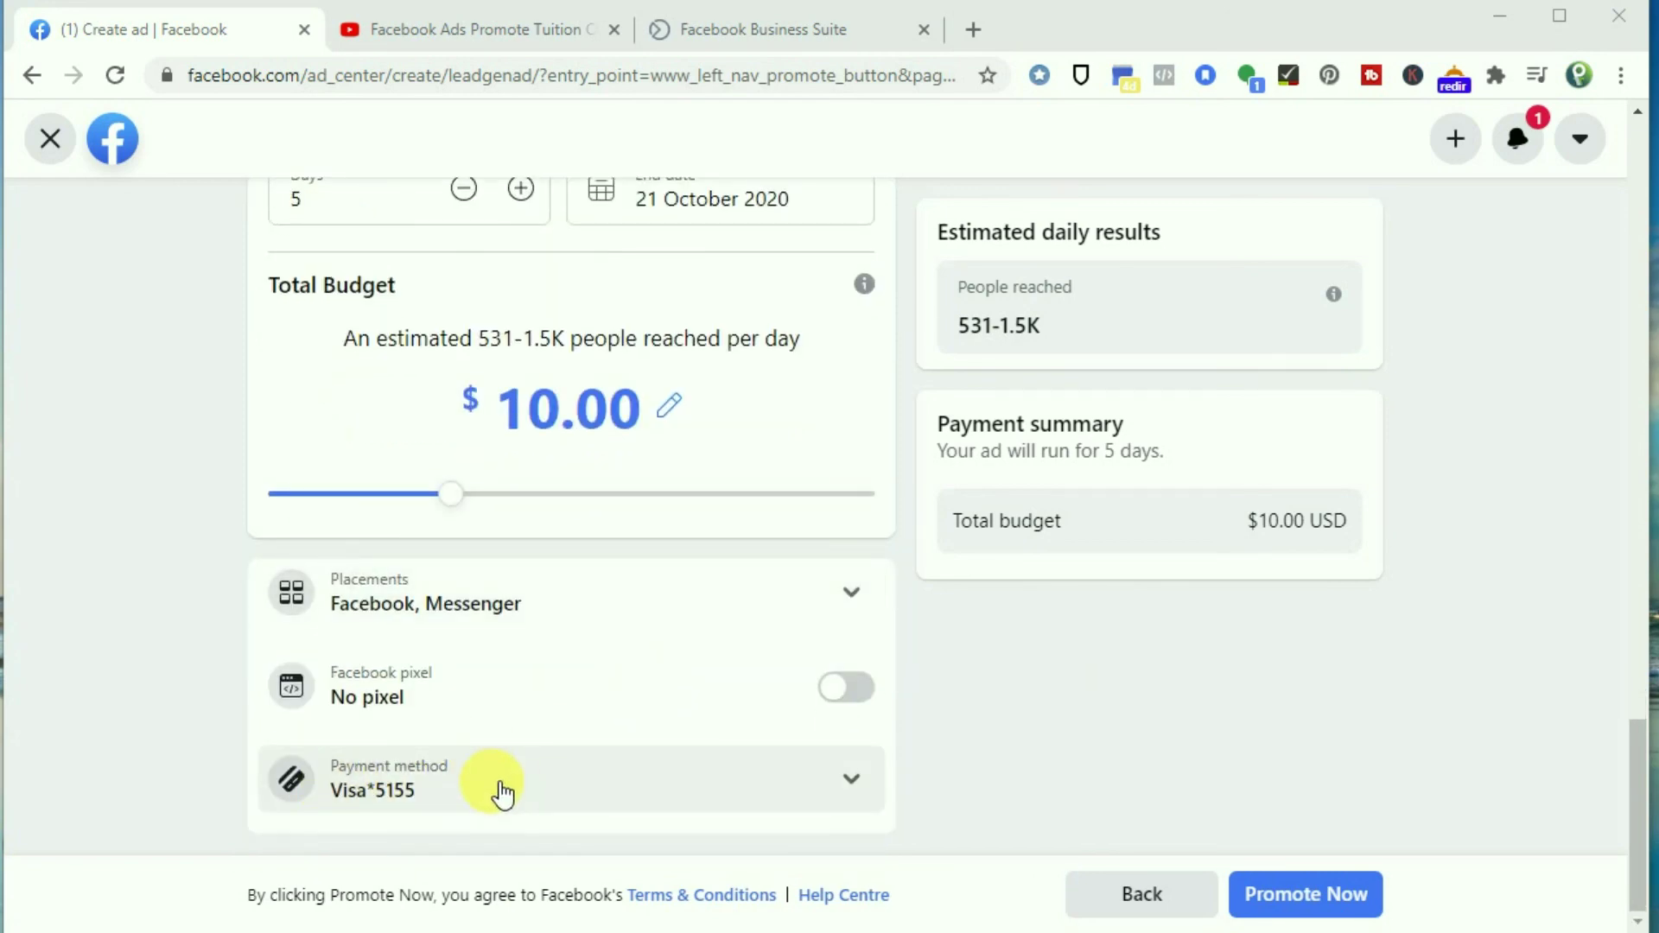
{"action": "scroll", "coordinate": [1154, 686], "scroll_direction": "up", "scroll_amount": 4}
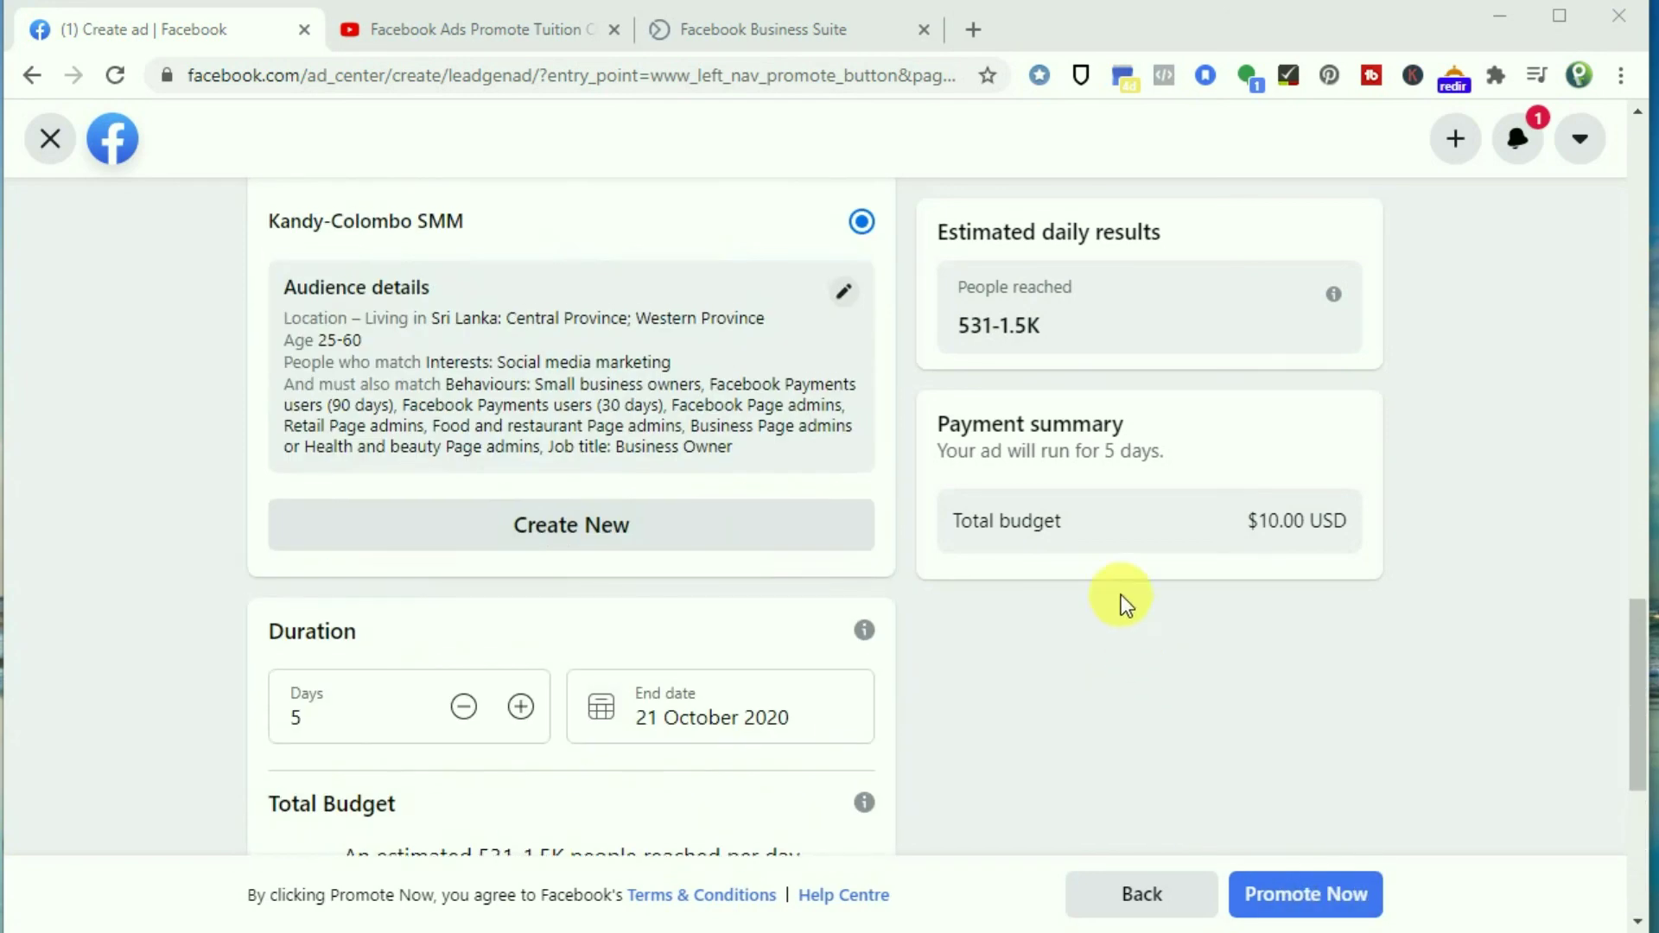
{"action": "scroll", "coordinate": [1122, 595], "scroll_direction": "up", "scroll_amount": 15}
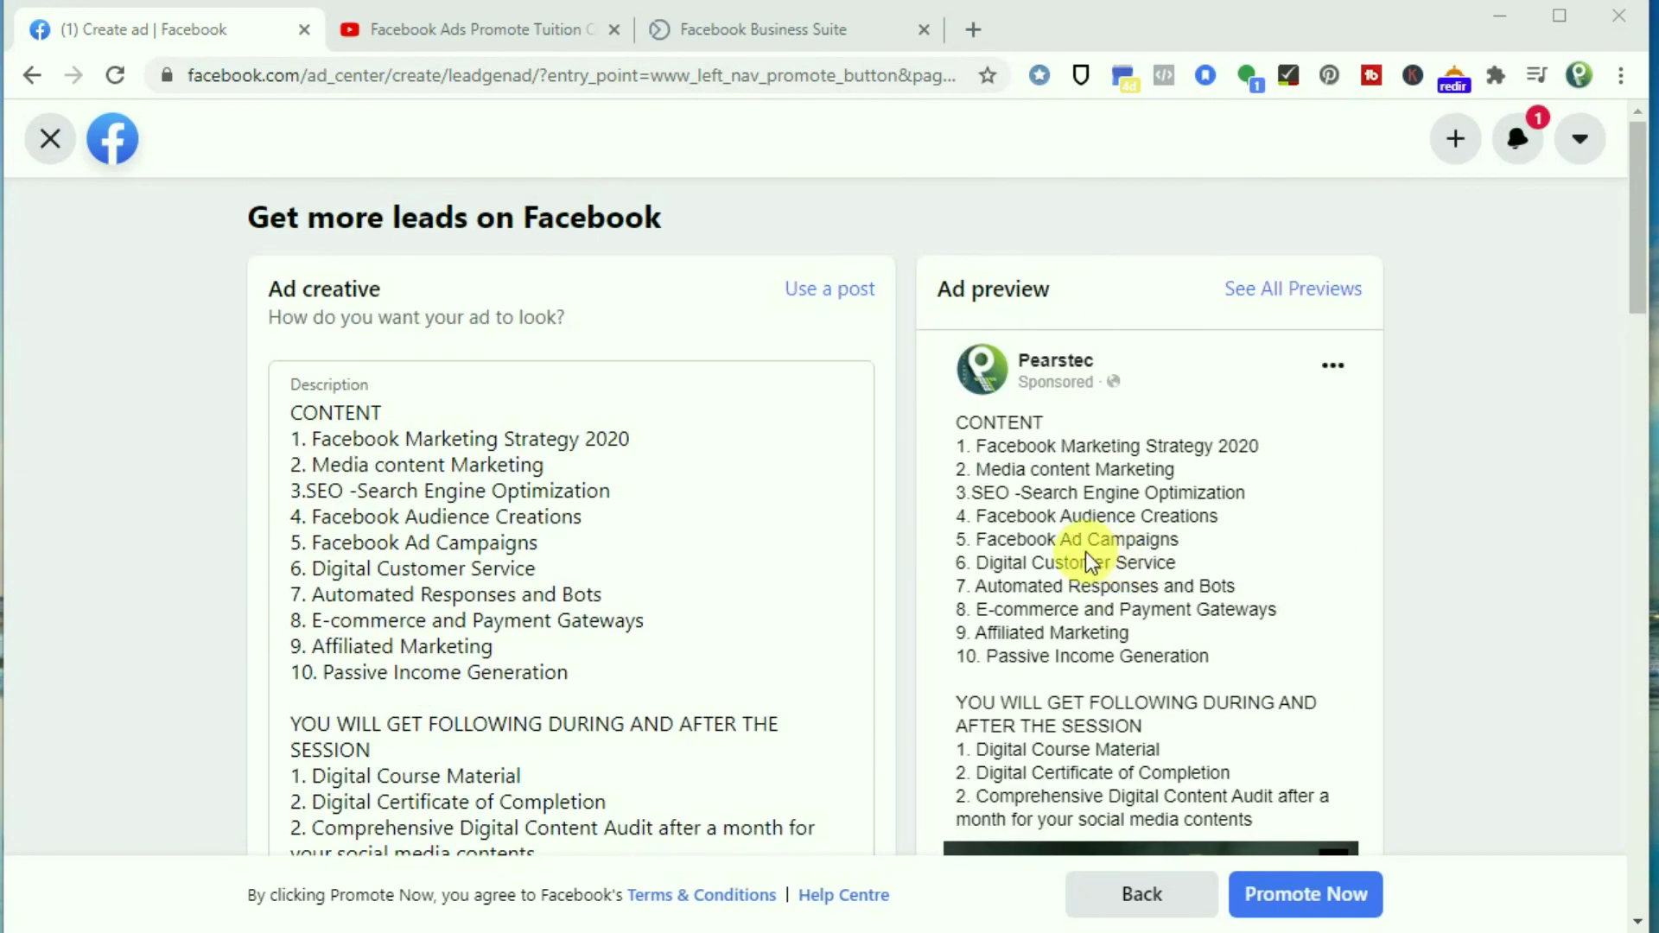
{"action": "scroll", "coordinate": [1085, 551], "scroll_direction": "down", "scroll_amount": 10}
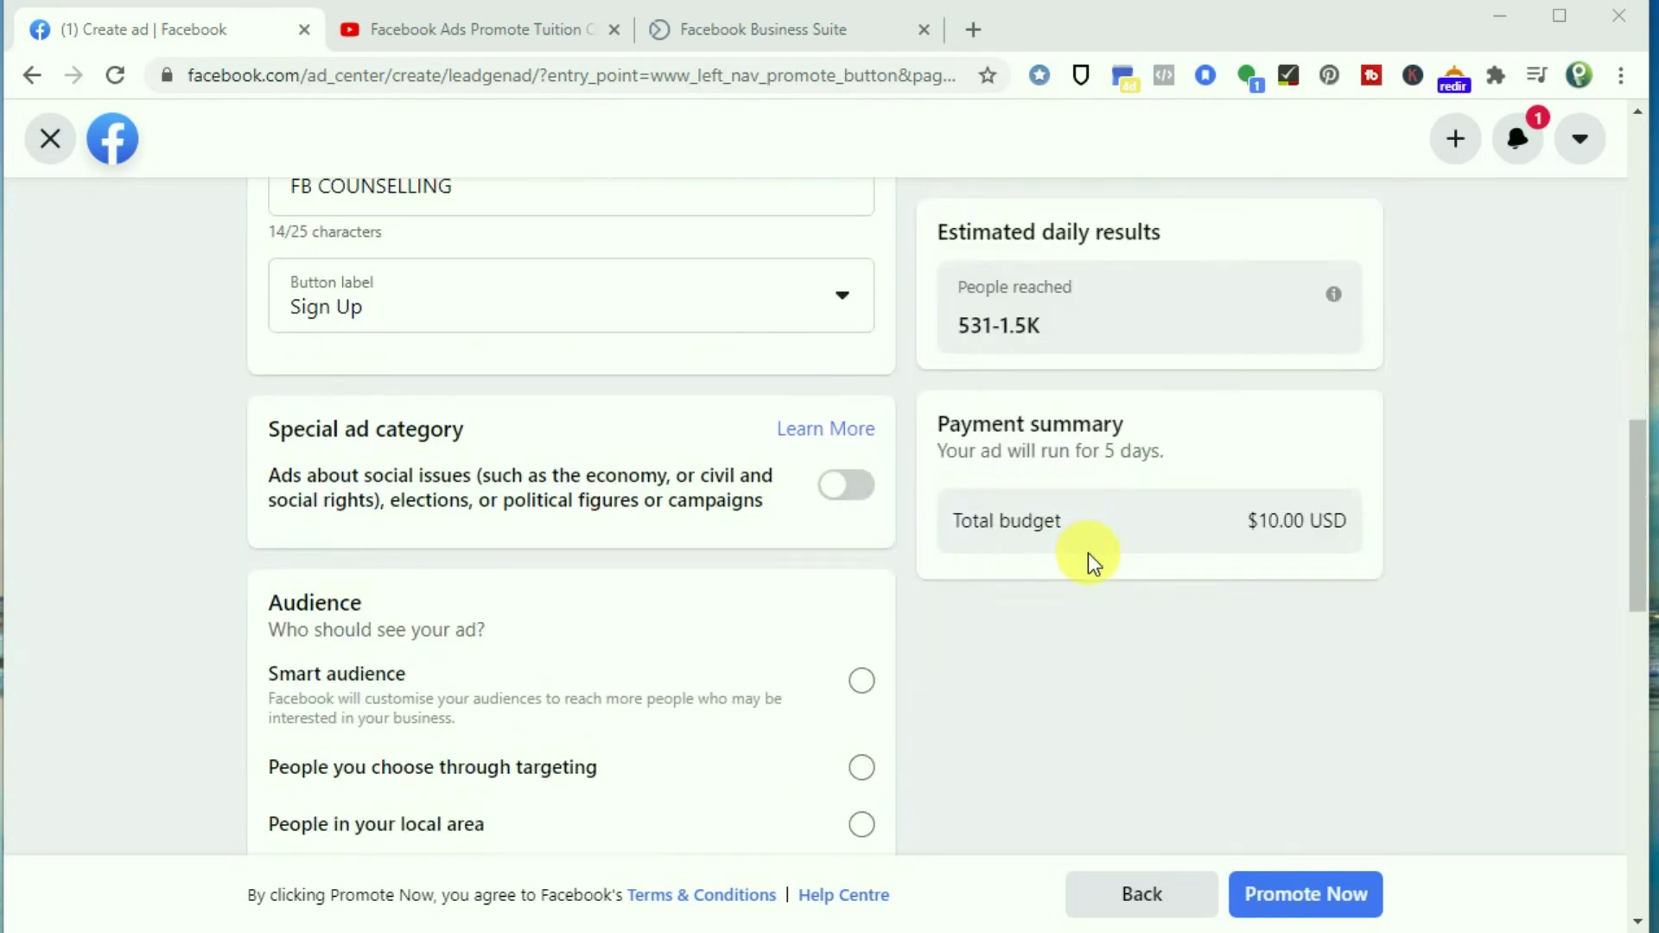
{"action": "scroll", "coordinate": [1087, 553], "scroll_direction": "down", "scroll_amount": 5}
{"action": "left_click", "coordinate": [1352, 899]}
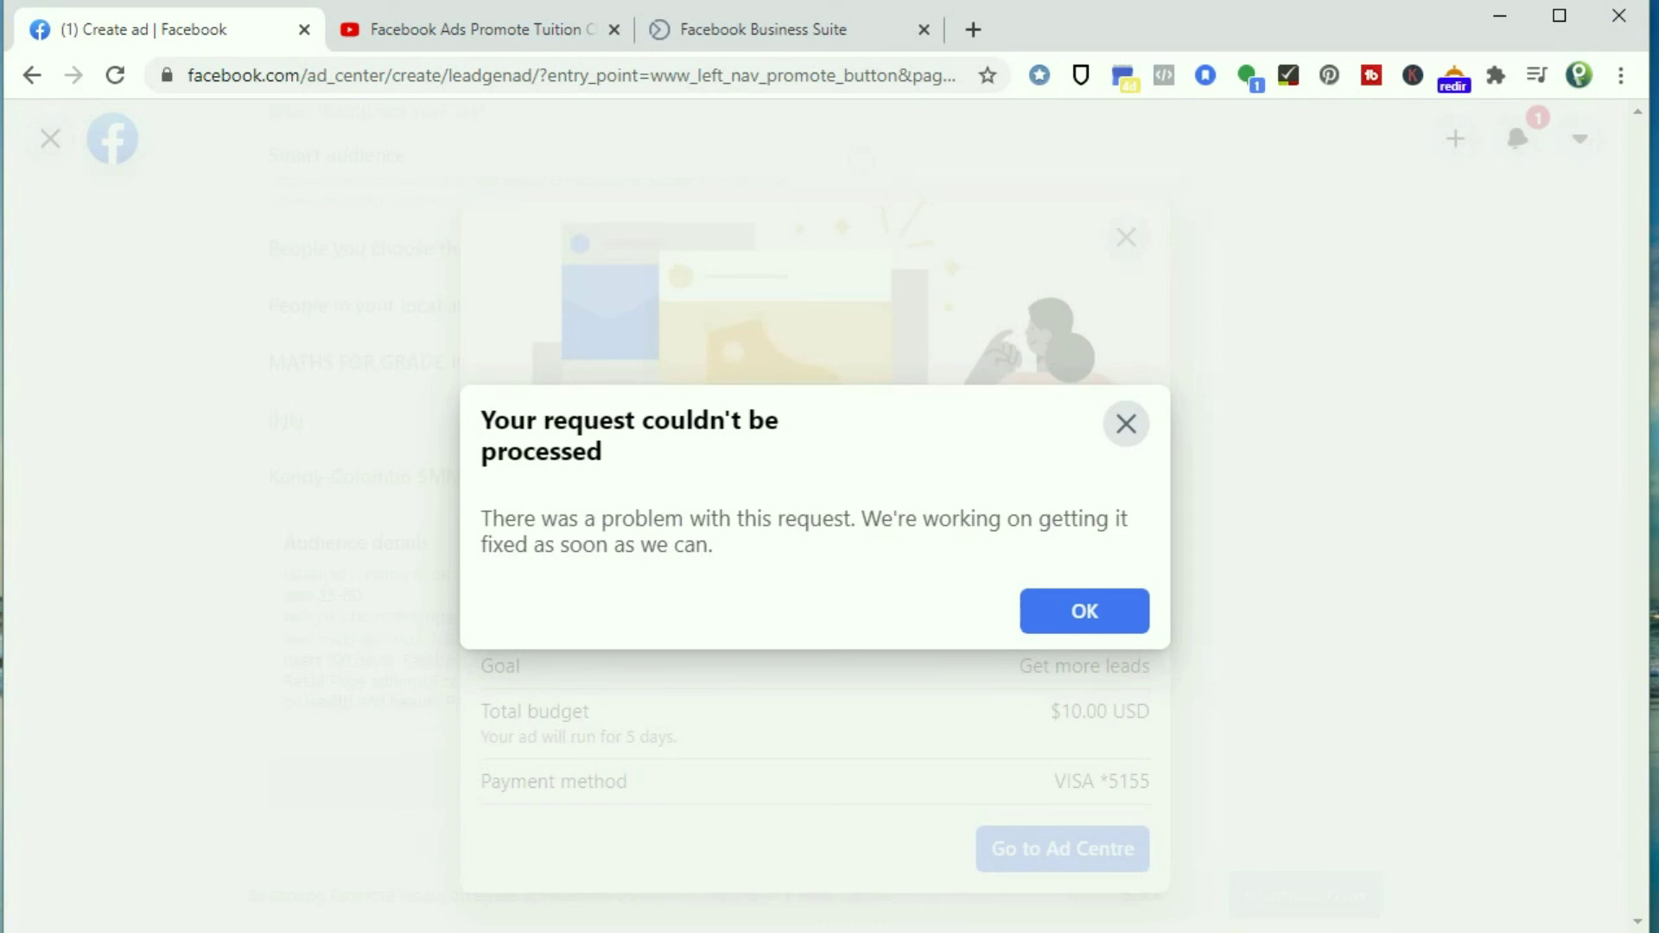
{"action": "left_click", "coordinate": [1106, 601]}
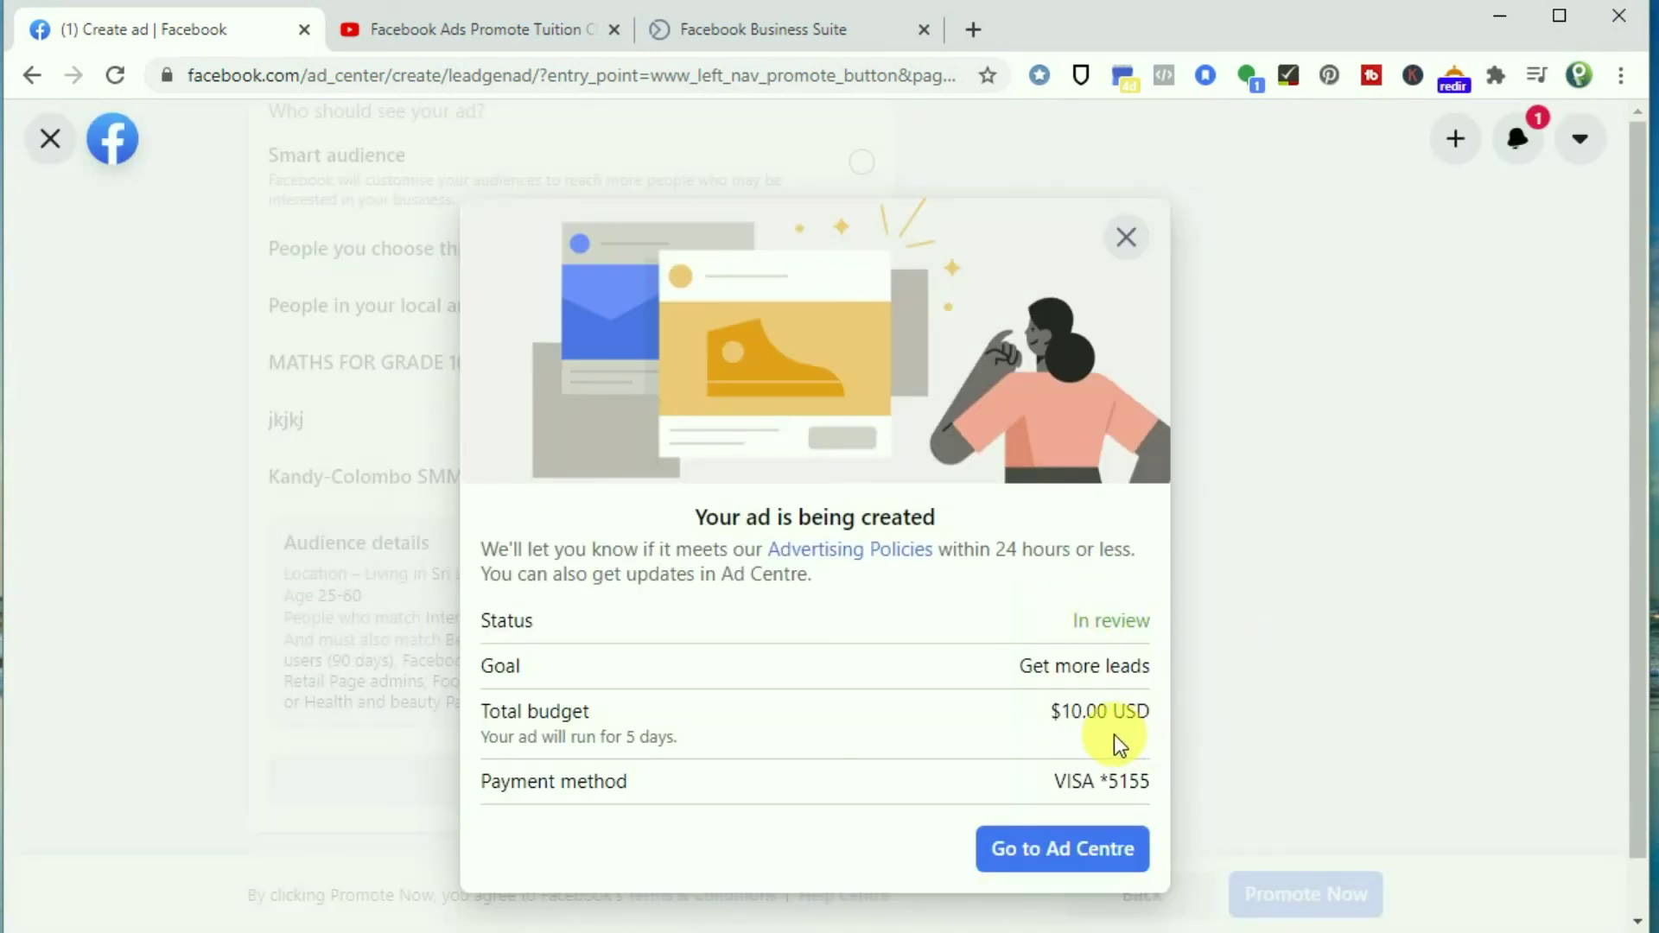